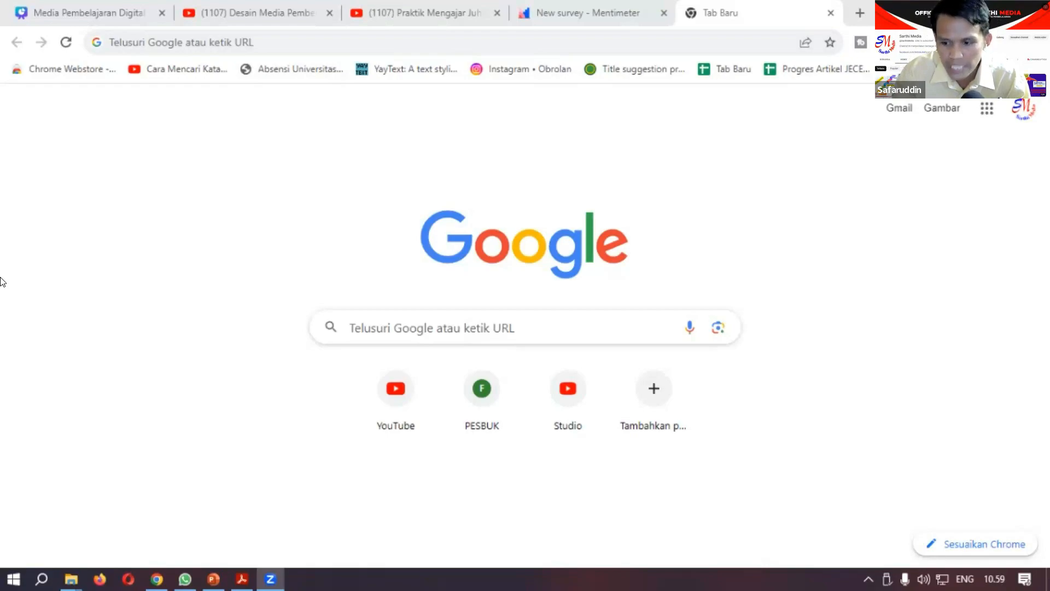
Step: Search Google for "obs"
{"action": "left_click", "coordinate": [132, 37]}
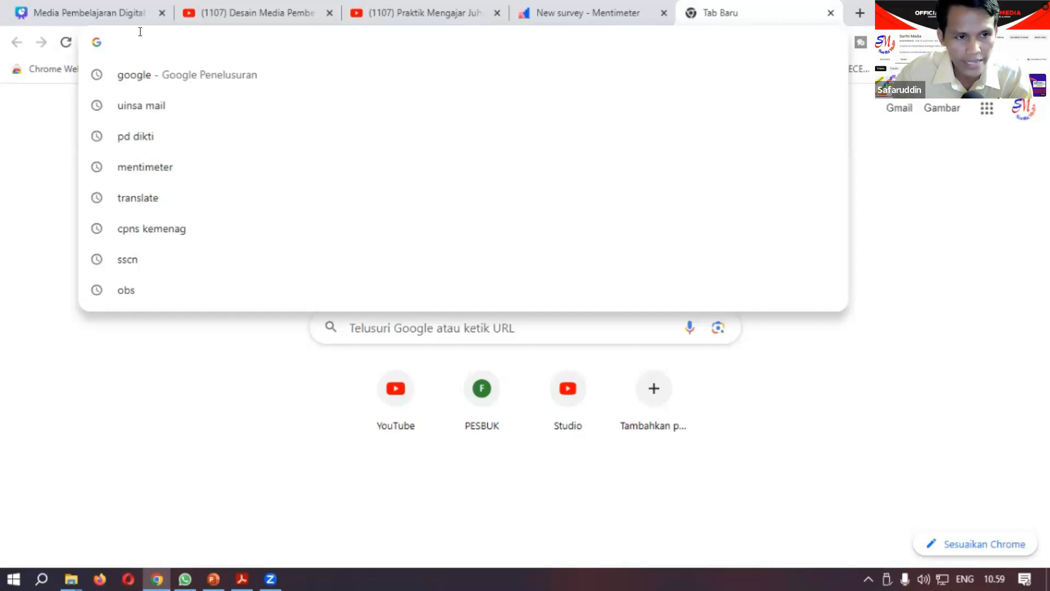
{"action": "type", "text": "go"}
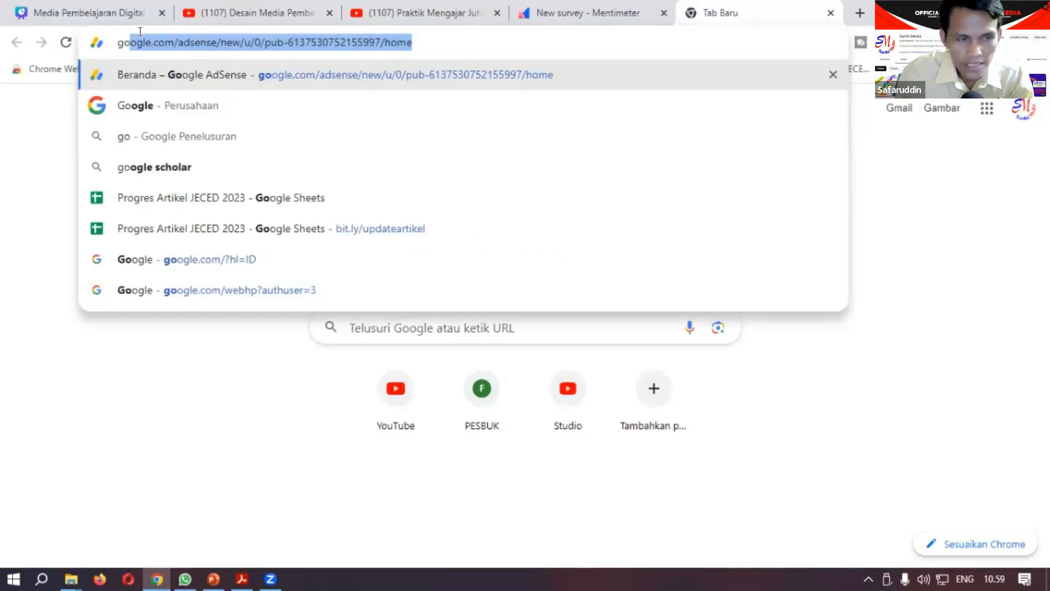
{"action": "key", "text": "Escape"}
{"action": "key", "text": "Escape"}
{"action": "type", "text": "obs"}
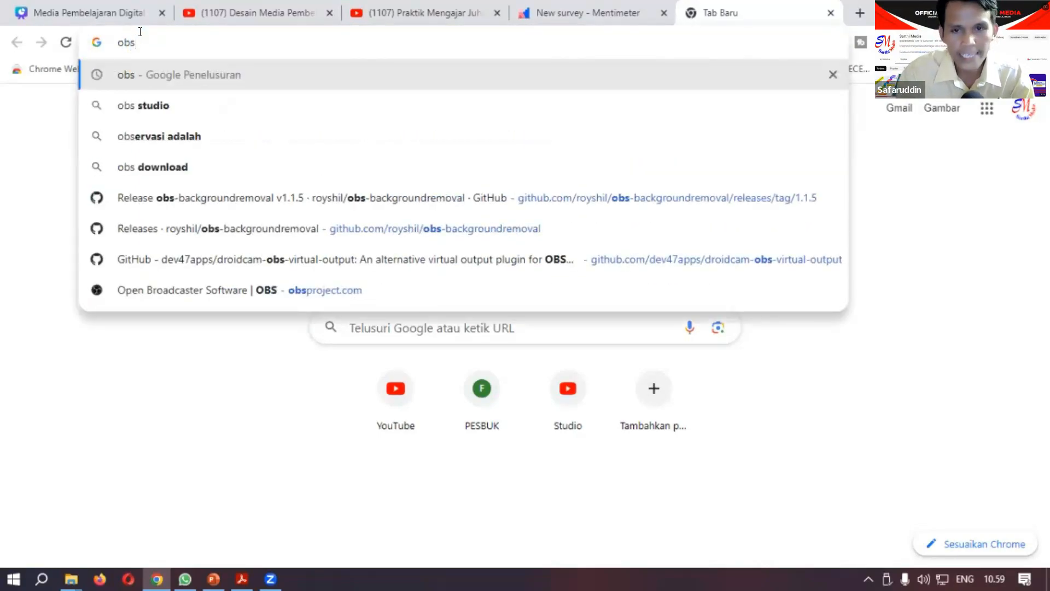
{"action": "key", "text": "Return"}
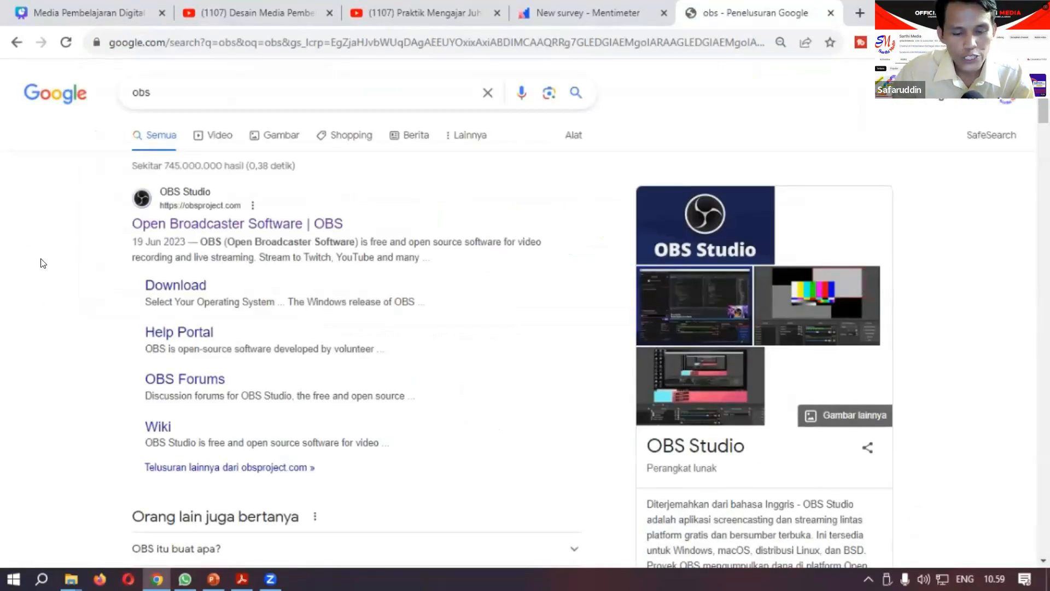
Step: Open the official Open Broadcaster Software site and start downloading the Windows installer of OBS Studio
{"action": "left_click", "coordinate": [190, 225]}
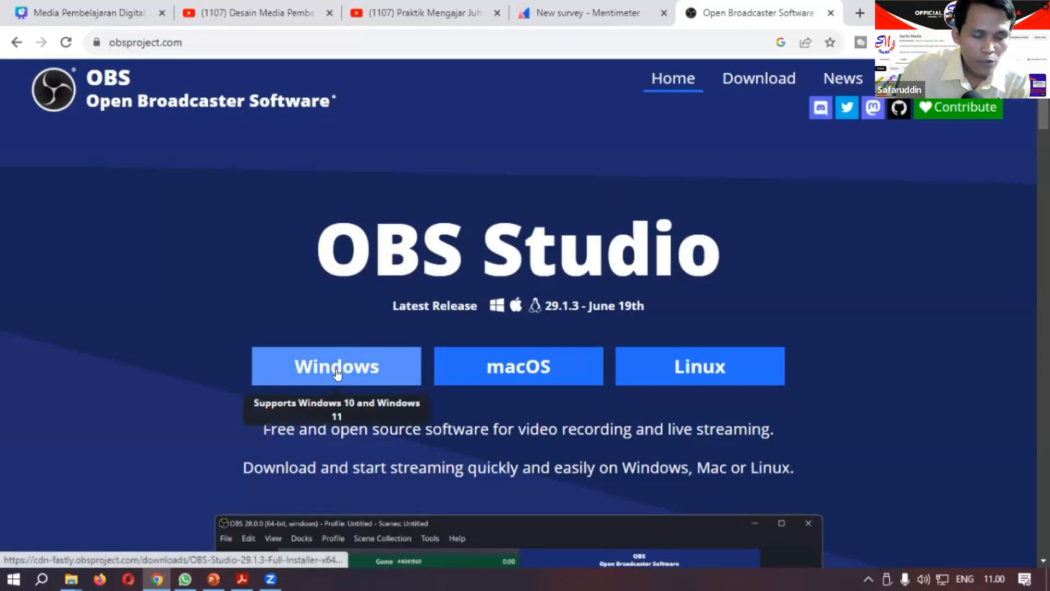
{"action": "left_click", "coordinate": [386, 371]}
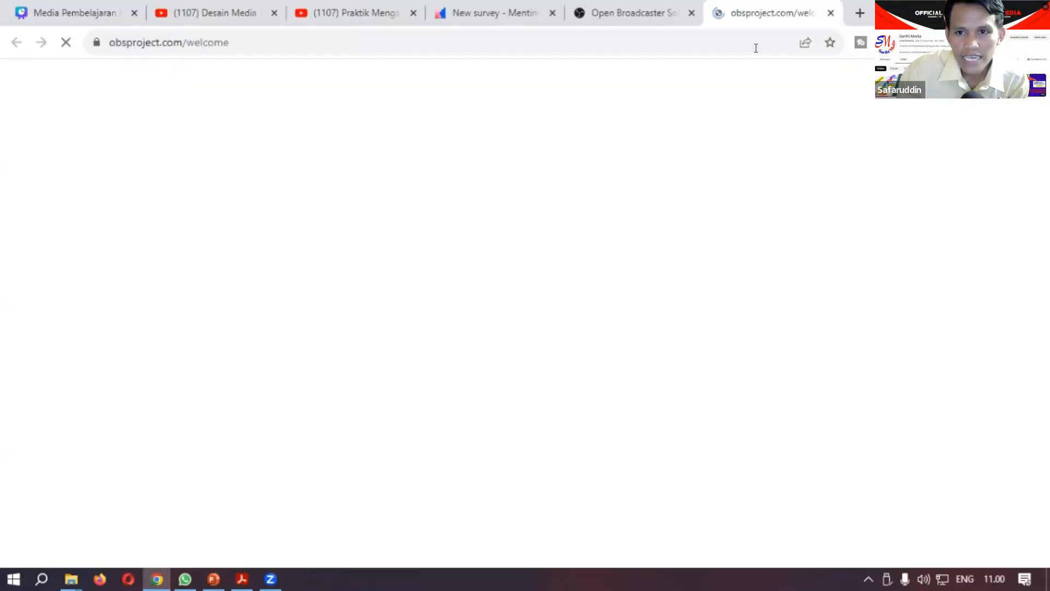
{"action": "key", "text": "Return"}
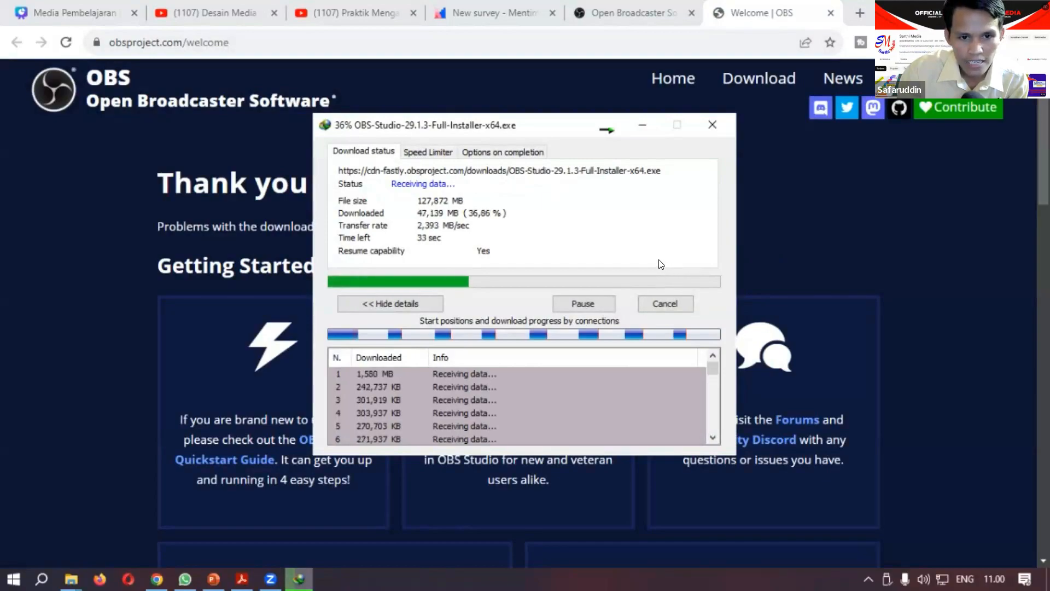
Step: Minimise the open browser and presentation windows to reveal the desktop, and move the download progress window clear of the desktop shortcuts
{"action": "left_click", "coordinate": [956, 12]}
{"action": "left_click", "coordinate": [955, 12]}
{"action": "left_click", "coordinate": [956, 12]}
{"action": "left_click", "coordinate": [956, 12]}
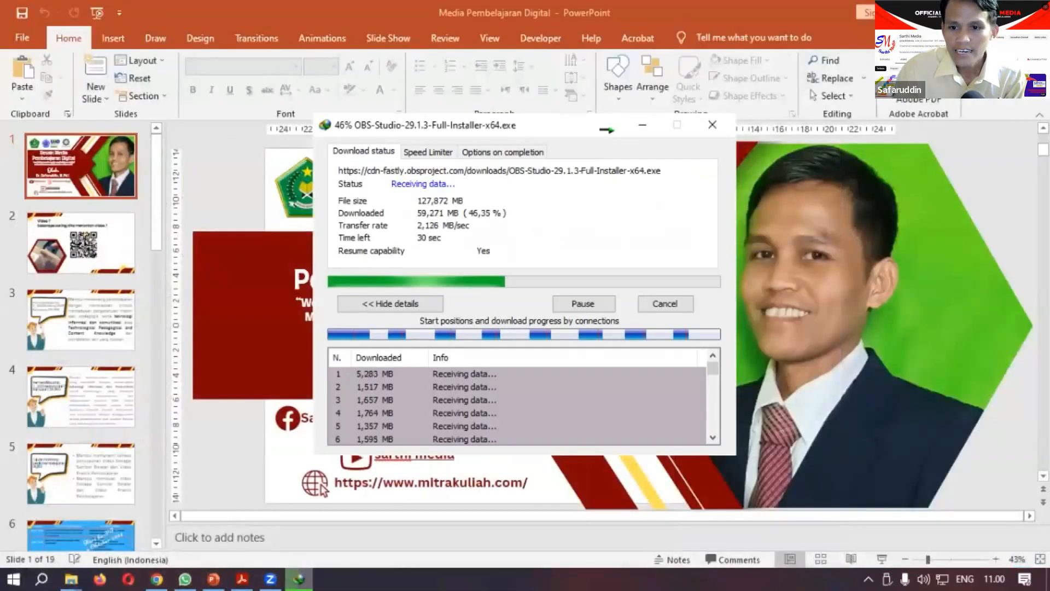
{"action": "left_click", "coordinate": [955, 12]}
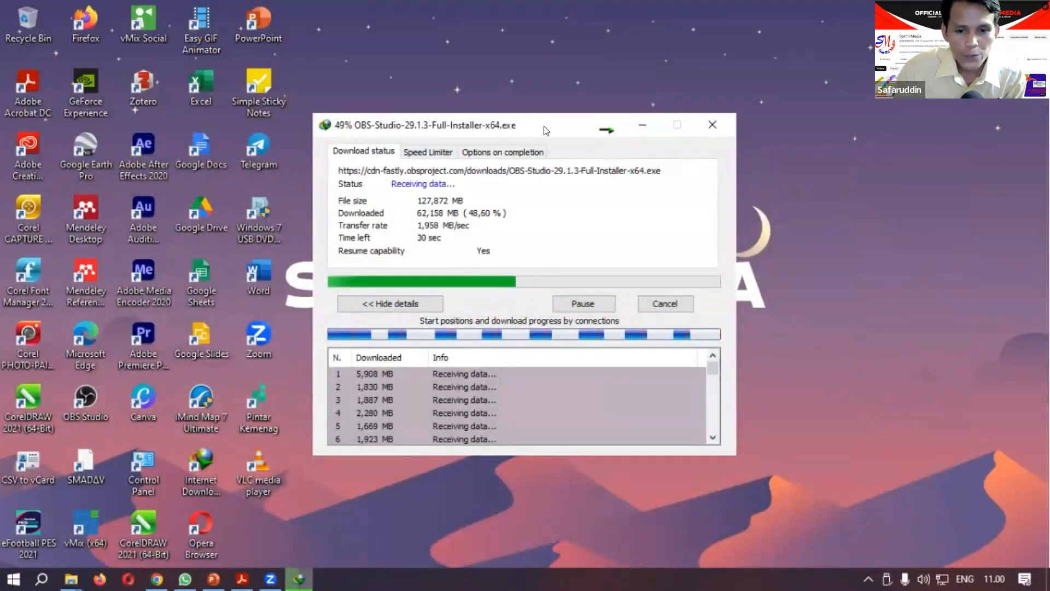
{"action": "left_click_drag", "start_coordinate": [546, 130], "coordinate": [714, 92]}
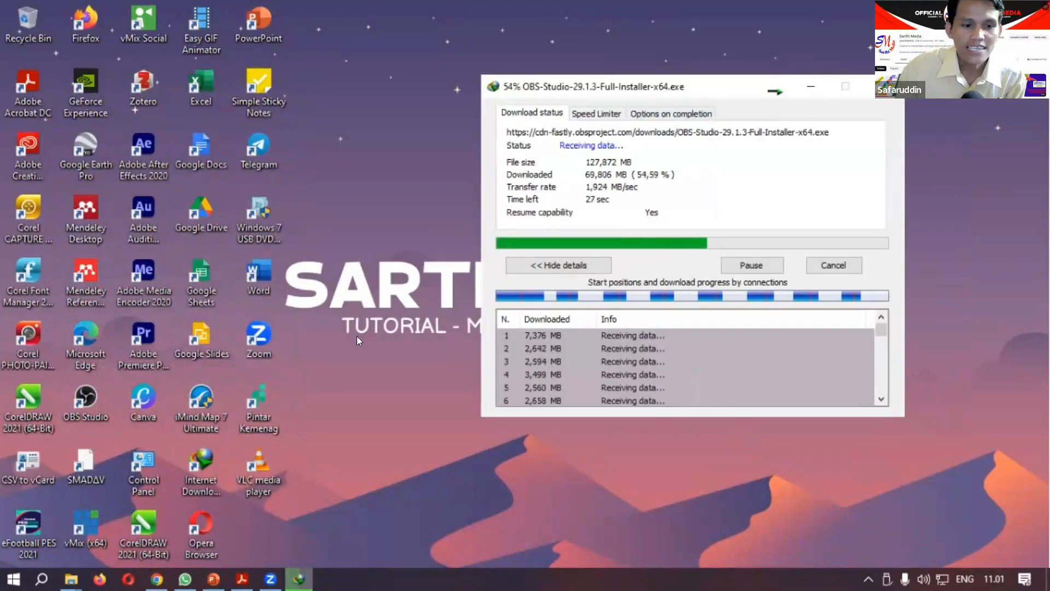
Step: Launch the installed OBS Studio and dismiss the Background Removal update notice and the plugin load error
{"action": "key", "text": "super"}
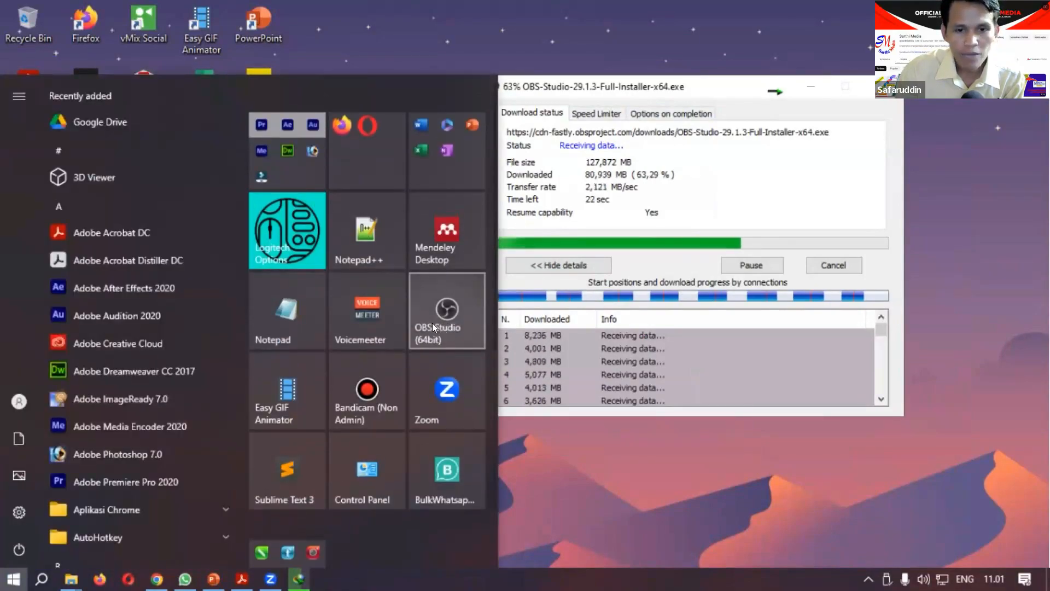
{"action": "left_click", "coordinate": [387, 55]}
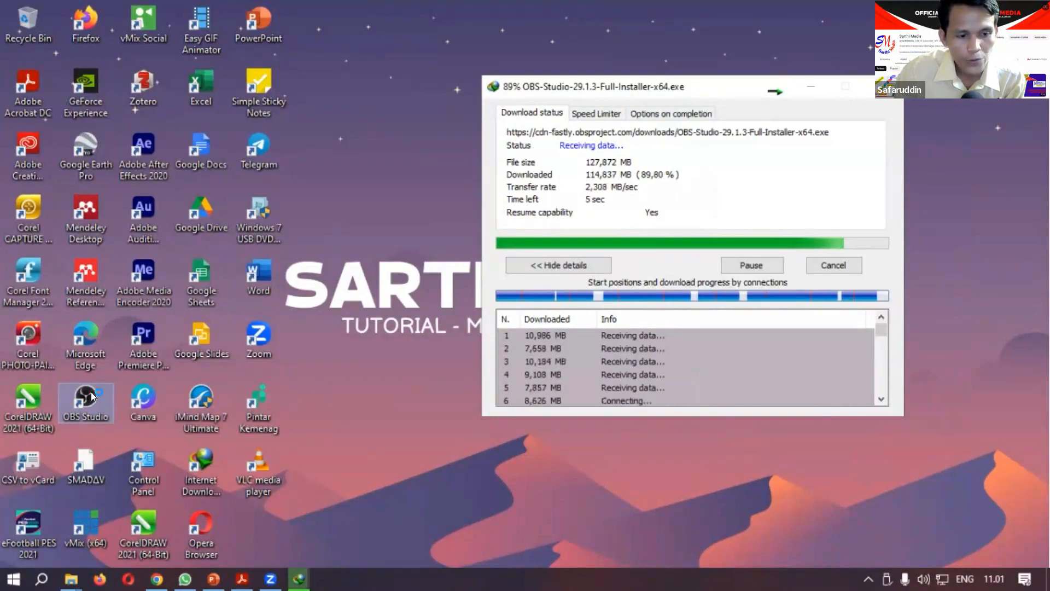
{"action": "double_click", "coordinate": [92, 396]}
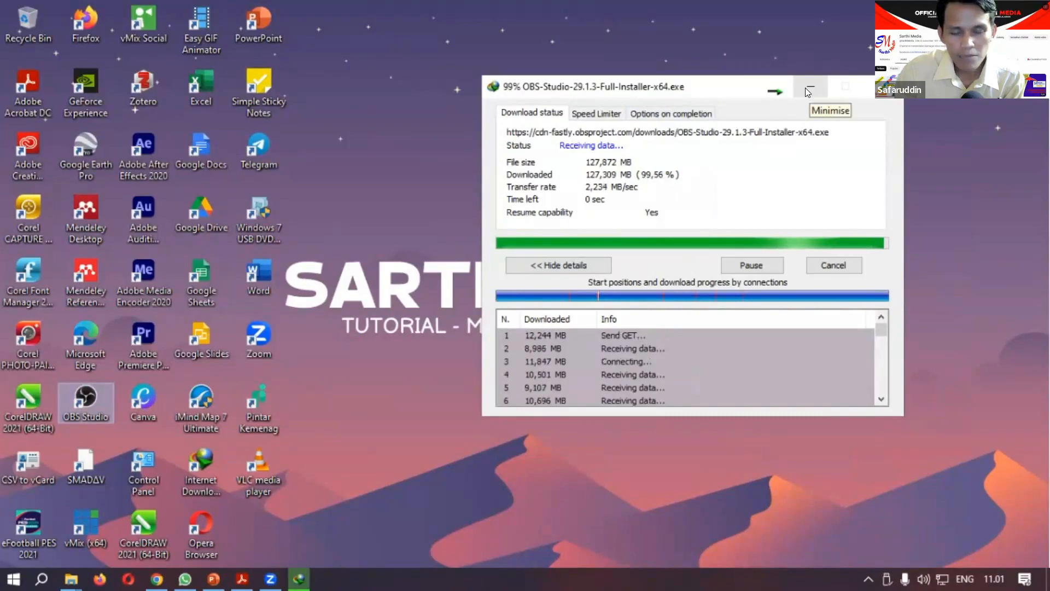
{"action": "left_click", "coordinate": [682, 201]}
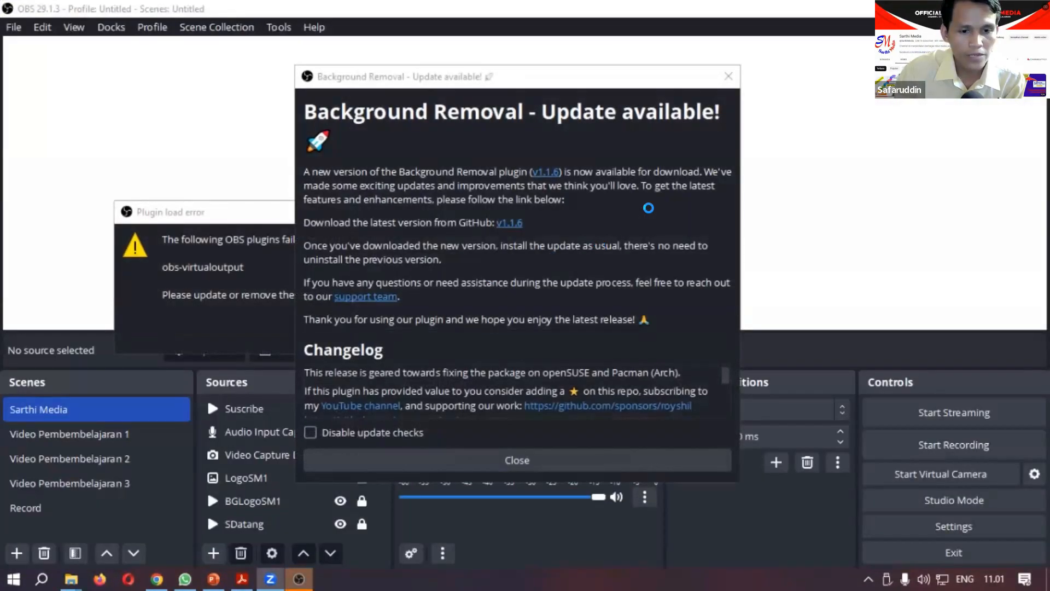
{"action": "left_click", "coordinate": [729, 76]}
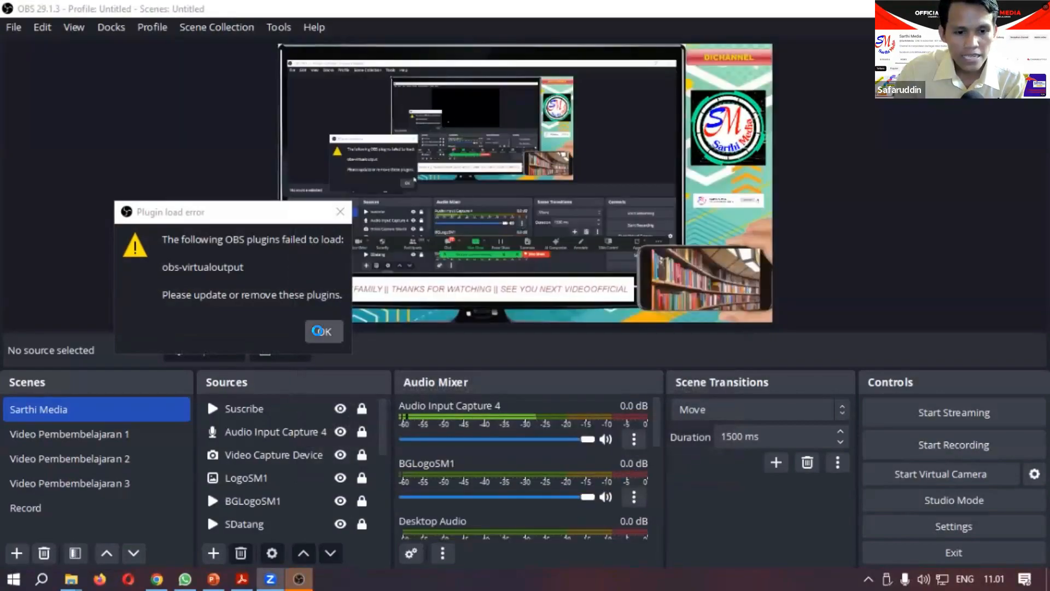
{"action": "left_click", "coordinate": [323, 328]}
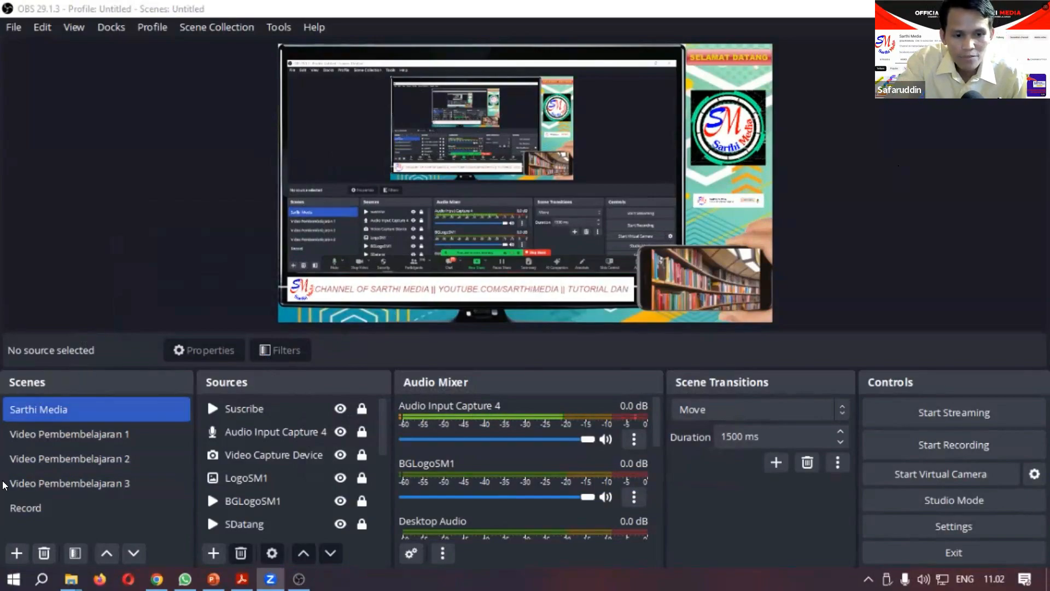
{"action": "left_click", "coordinate": [109, 506], "text": "ctrl"}
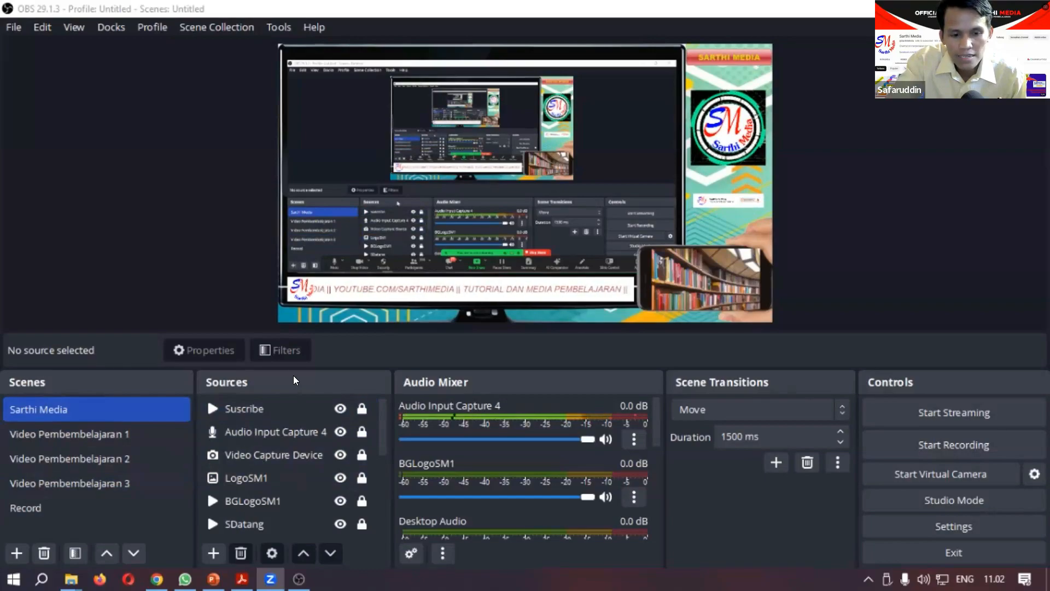
{"action": "left_click", "coordinate": [273, 454]}
{"action": "left_click", "coordinate": [285, 432]}
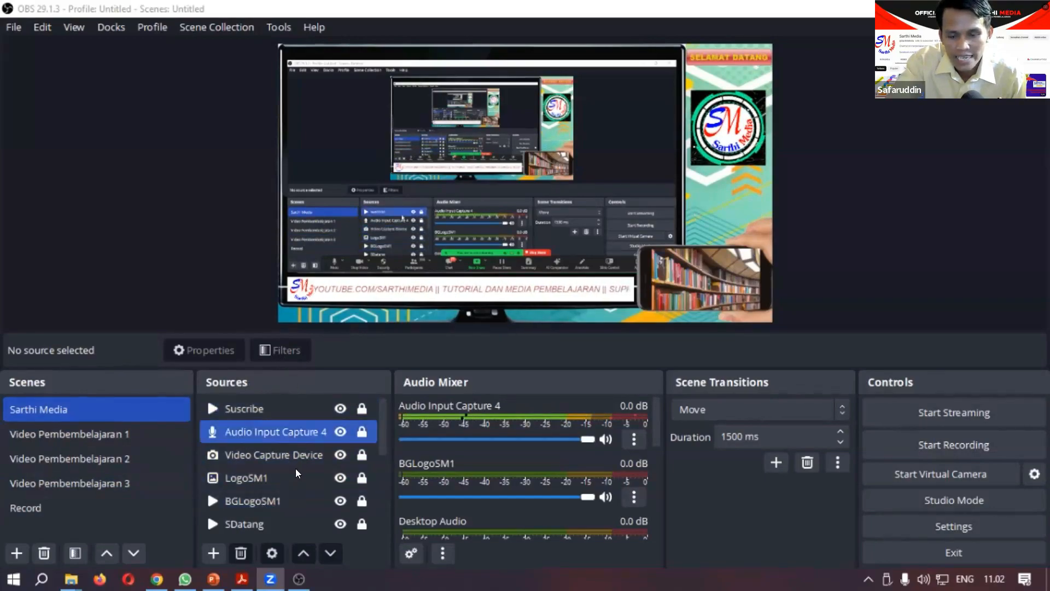
{"action": "left_click", "coordinate": [289, 470]}
{"action": "left_click", "coordinate": [348, 499]}
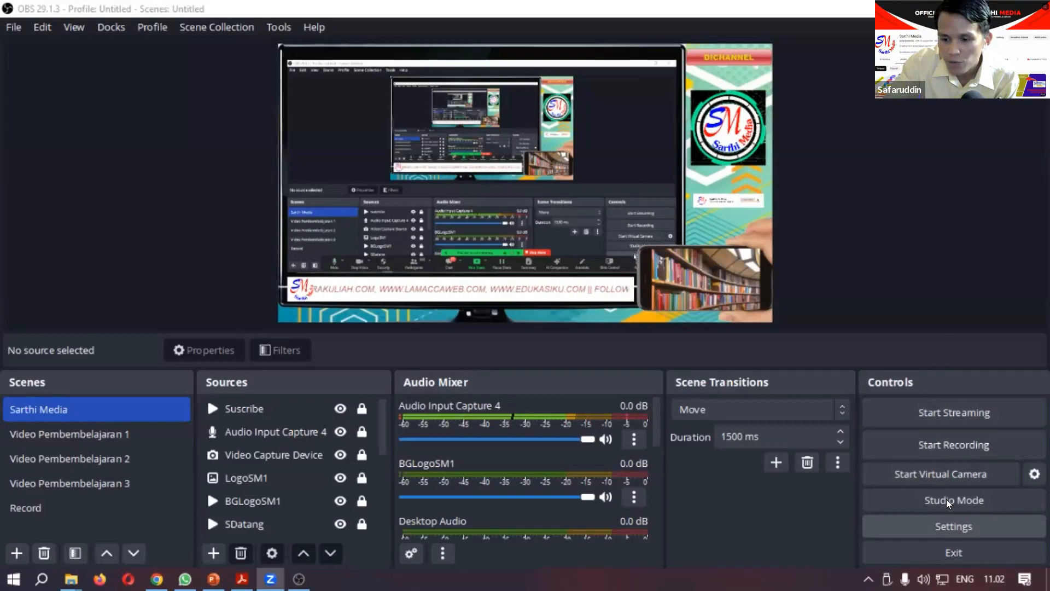
Step: Open the OBS output settings and choose MPEG-4 (.mp4) as the recording format
{"action": "left_click", "coordinate": [948, 521]}
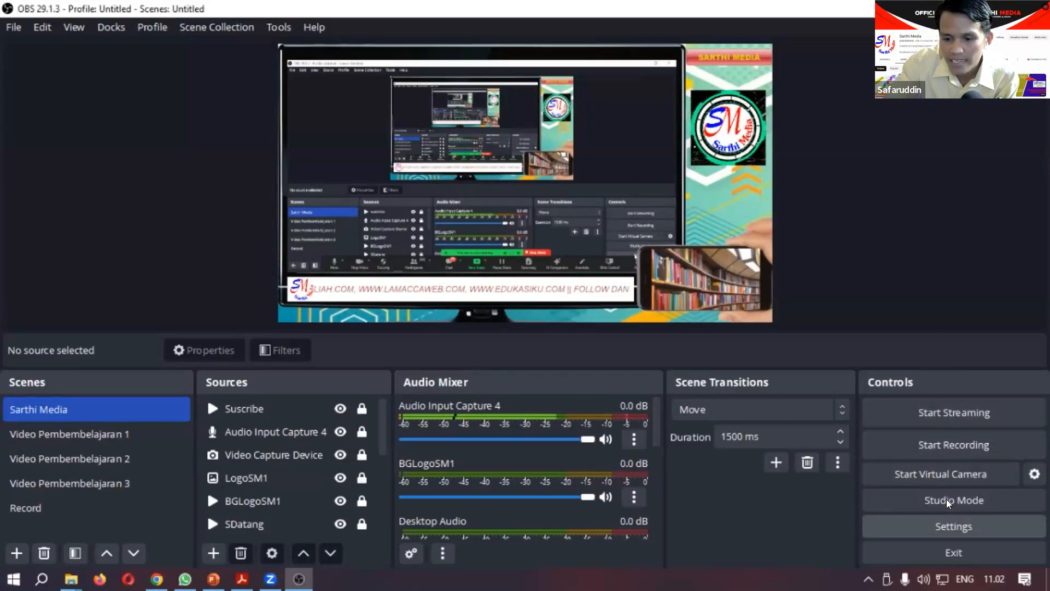
{"action": "left_click", "coordinate": [951, 523]}
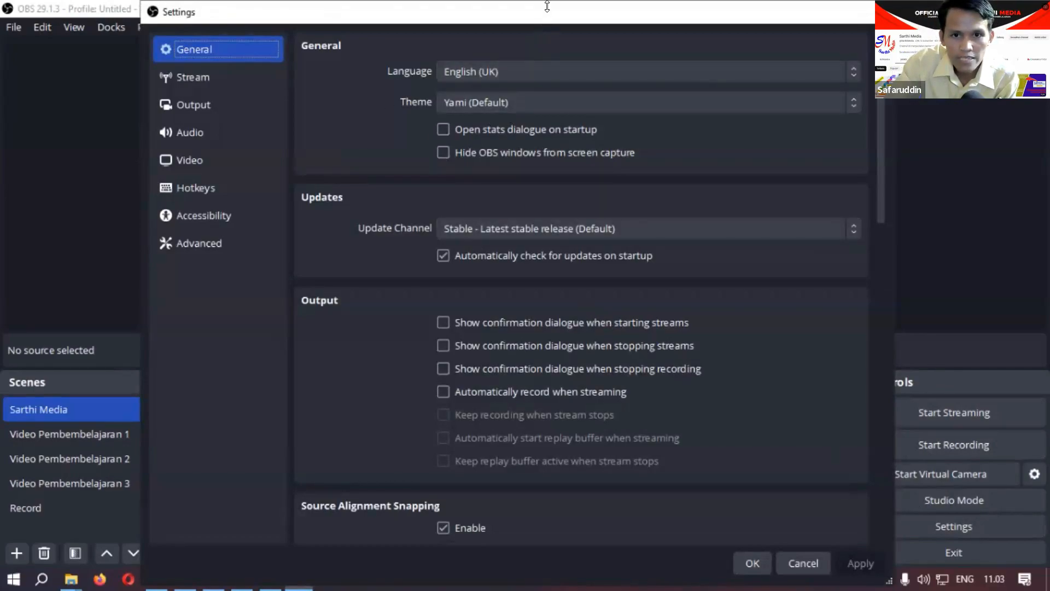
{"action": "mouse_move", "coordinate": [547, 6]}
{"action": "left_mouse_down"}
{"action": "mouse_move", "coordinate": [551, 30]}
{"action": "mouse_move", "coordinate": [559, 18]}
{"action": "left_mouse_up"}
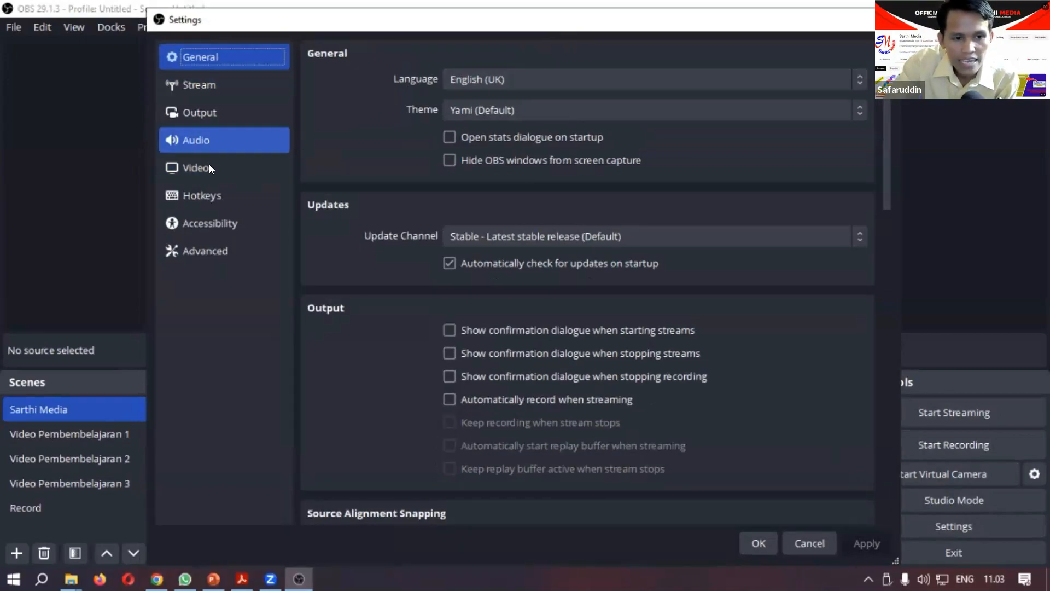
{"action": "left_click", "coordinate": [195, 113]}
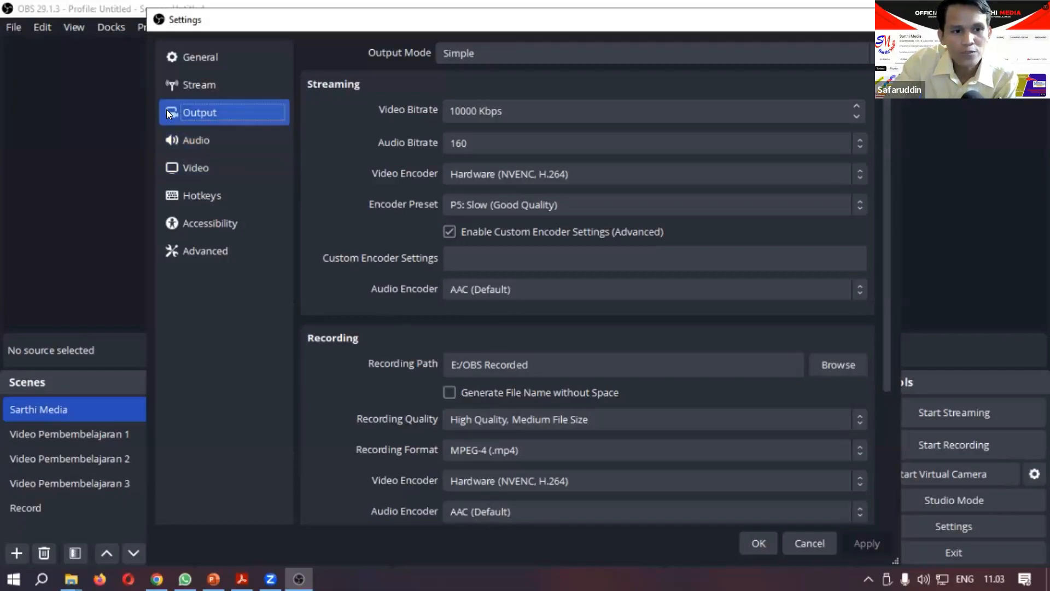
{"action": "left_click", "coordinate": [554, 450]}
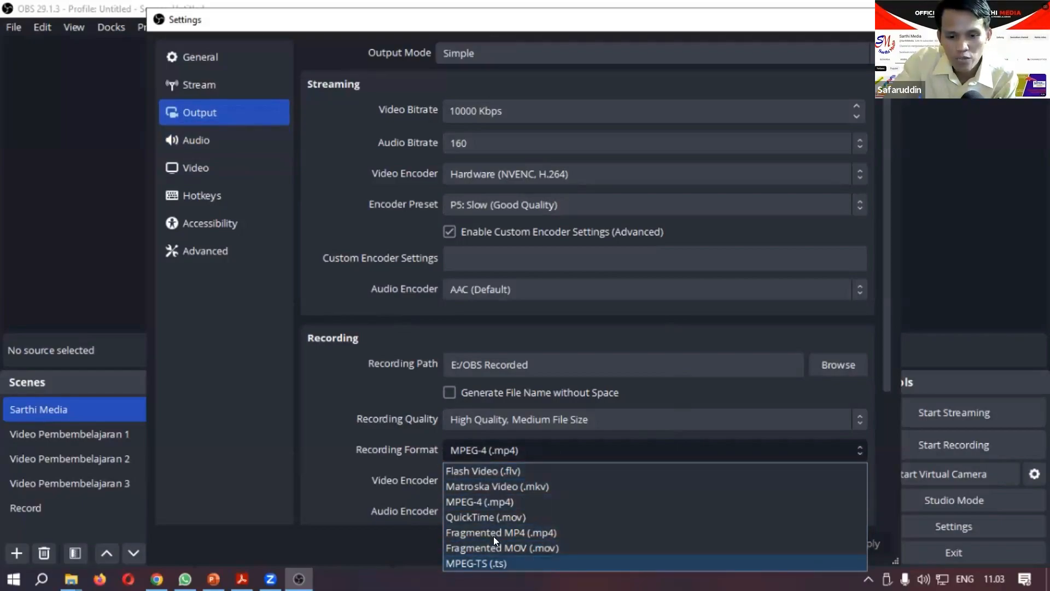
{"action": "left_click", "coordinate": [505, 502]}
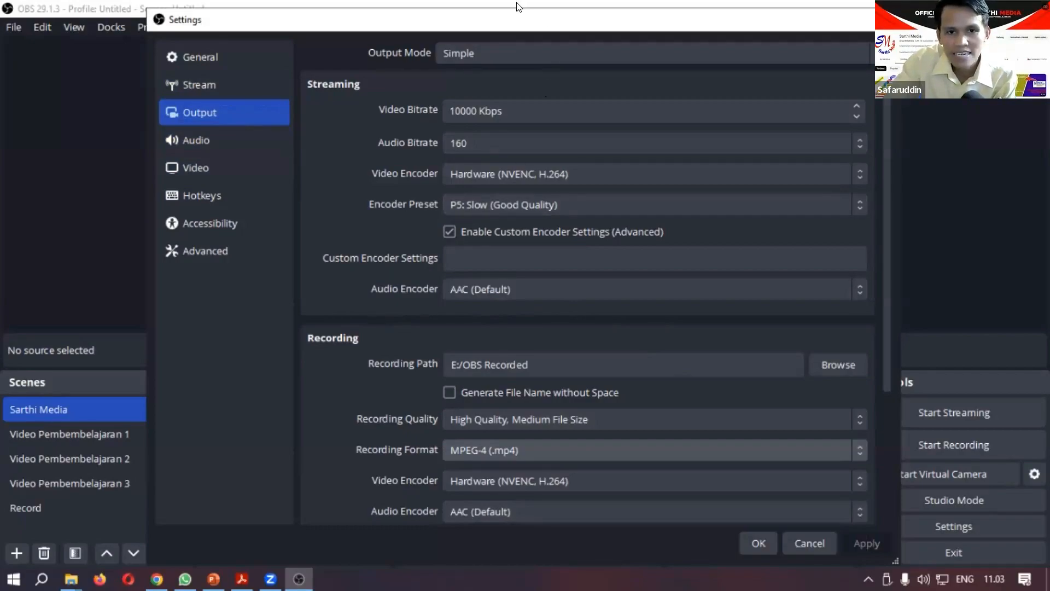
Step: Check the recording path in the output settings and accept the settings
{"action": "left_click_drag", "start_coordinate": [520, 44], "coordinate": [529, 2]}
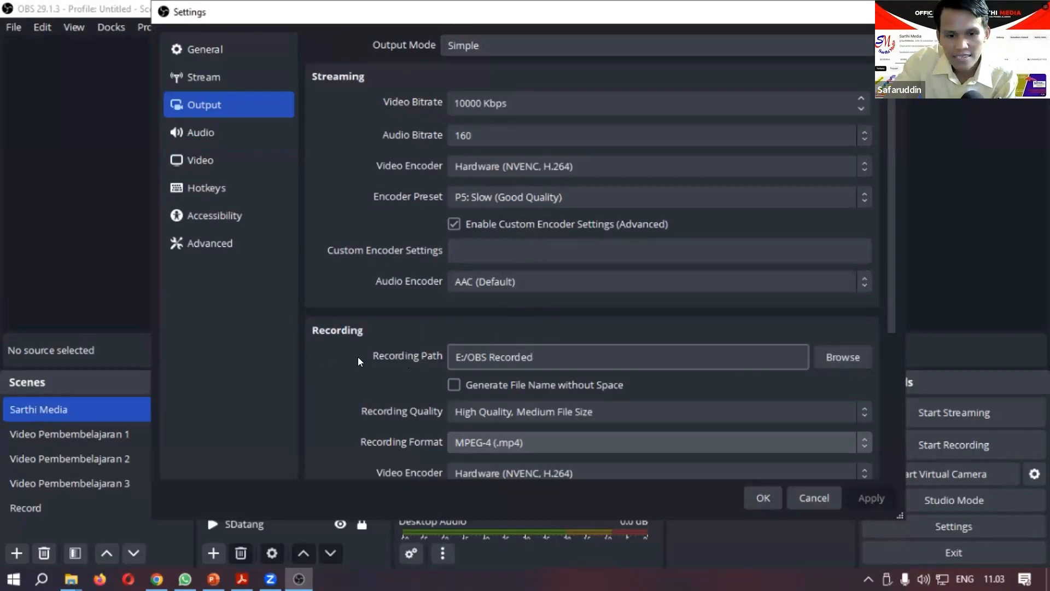
{"action": "left_click_drag", "start_coordinate": [541, 354], "coordinate": [449, 352]}
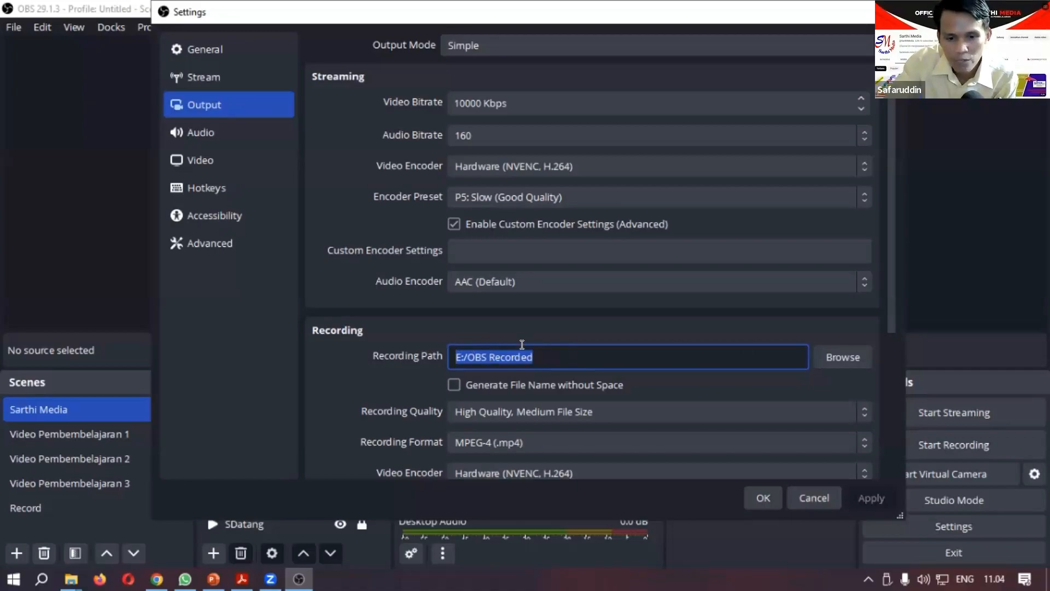
{"action": "left_click", "coordinate": [412, 360]}
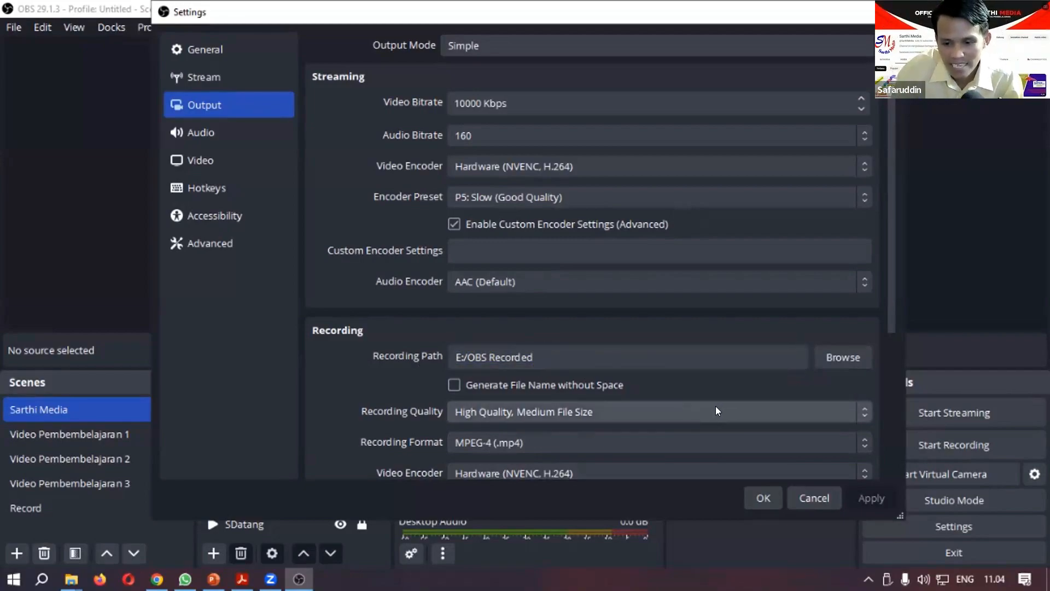
{"action": "left_click", "coordinate": [762, 497]}
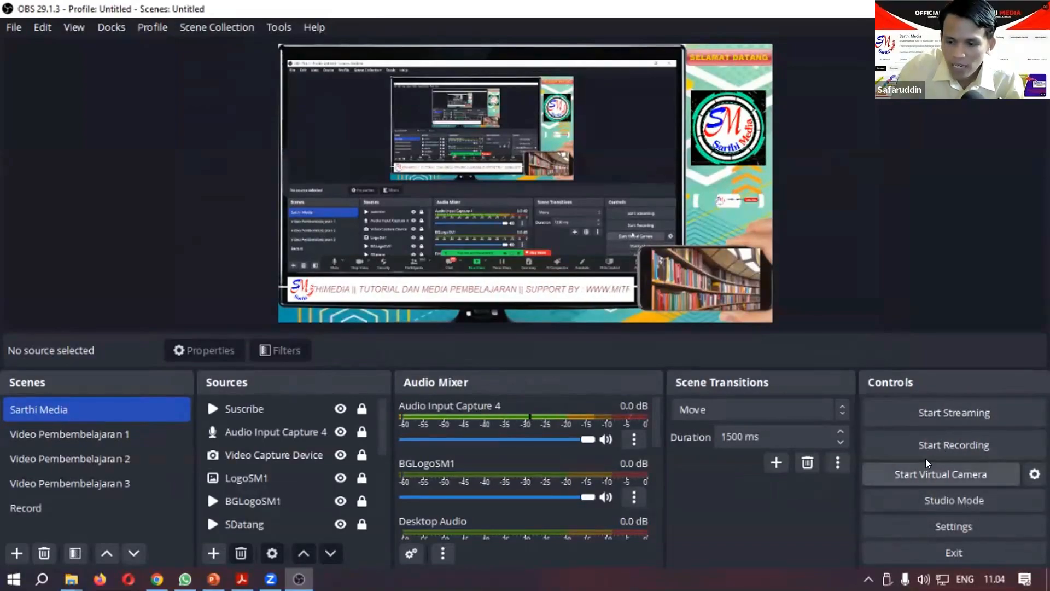
{"action": "left_click", "coordinate": [205, 452]}
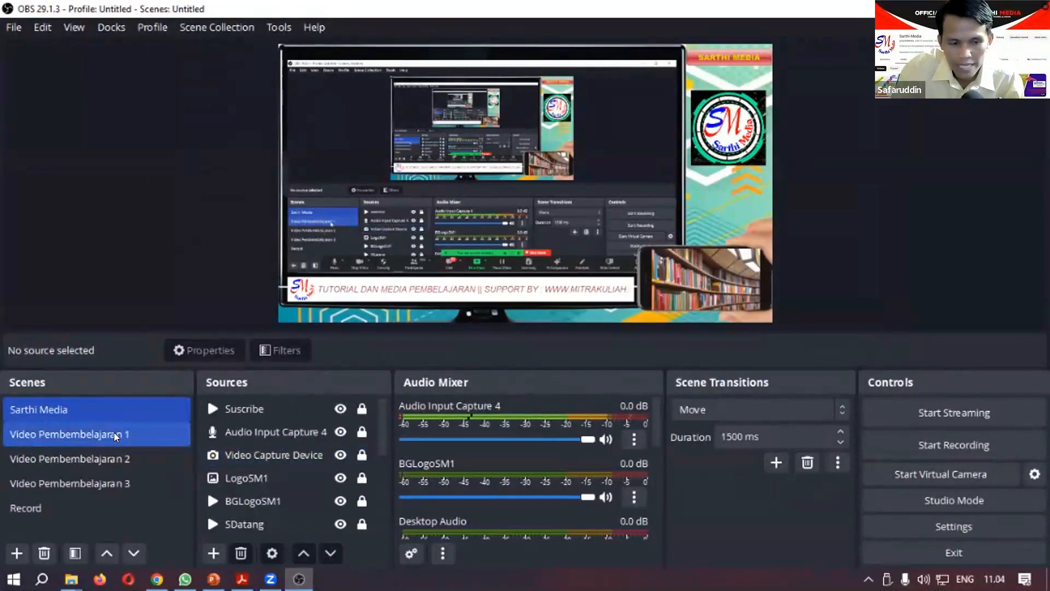
{"action": "left_click", "coordinate": [128, 458]}
{"action": "left_click", "coordinate": [162, 405]}
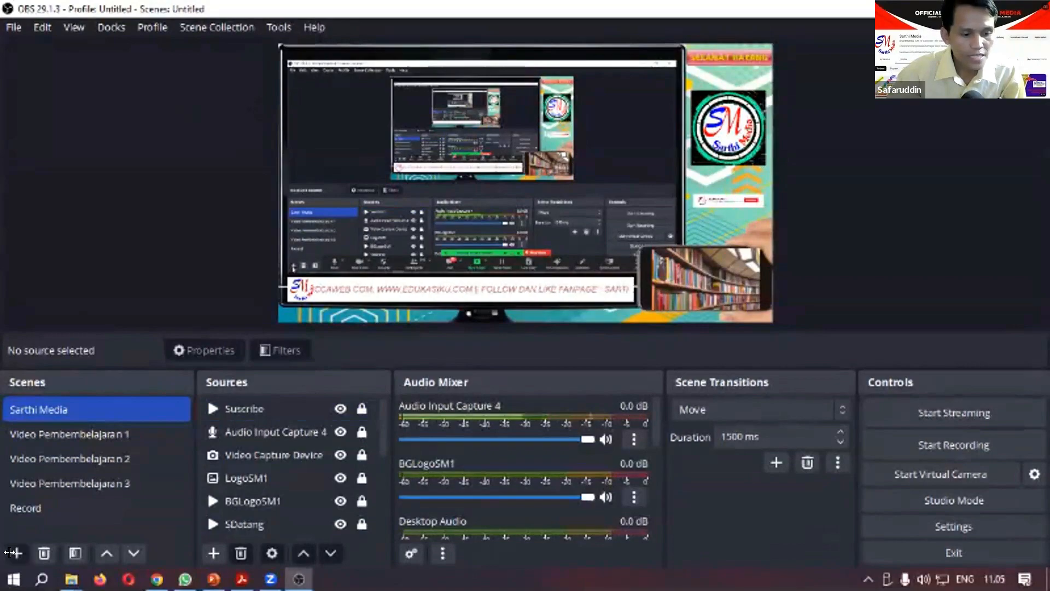
Step: Create a new scene named "Praktik Media PPG" and select it in the scene list
{"action": "left_click", "coordinate": [12, 552]}
{"action": "left_click", "coordinate": [385, 278]}
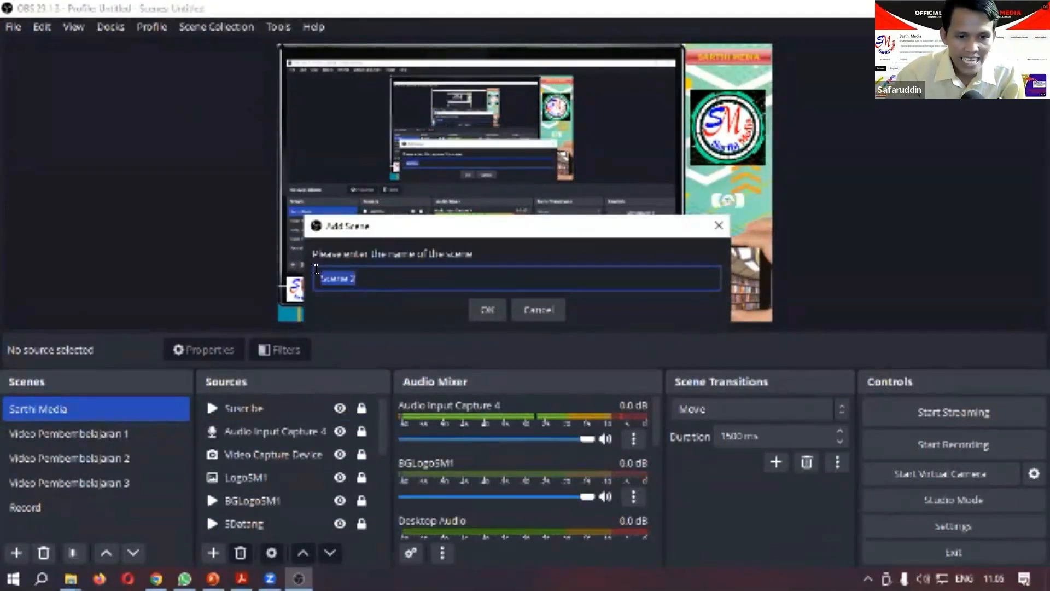
{"action": "left_click_drag", "start_coordinate": [315, 269], "coordinate": [375, 269]}
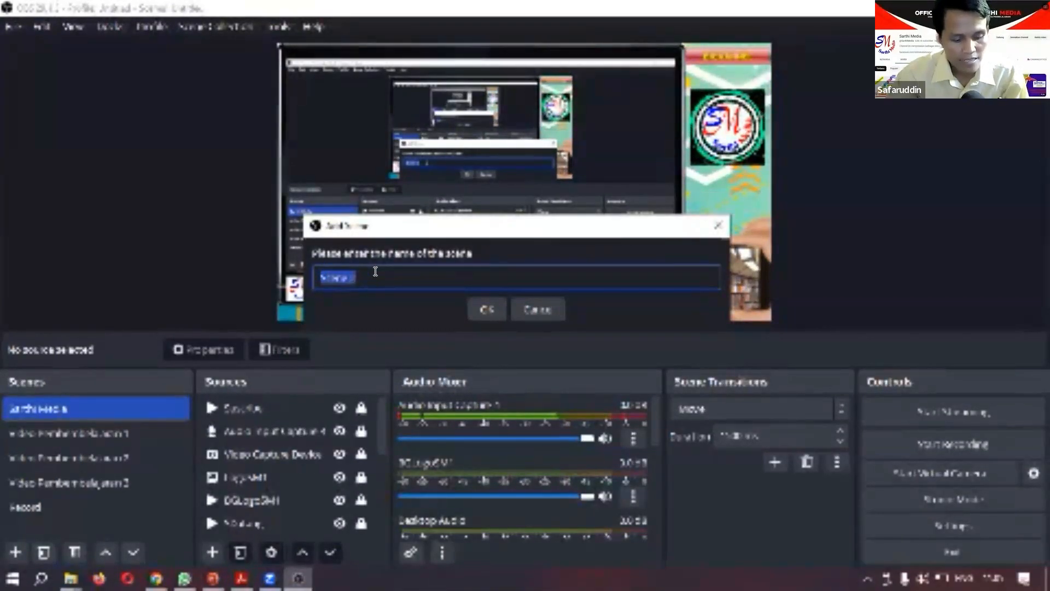
{"action": "key", "text": "BackSpace"}
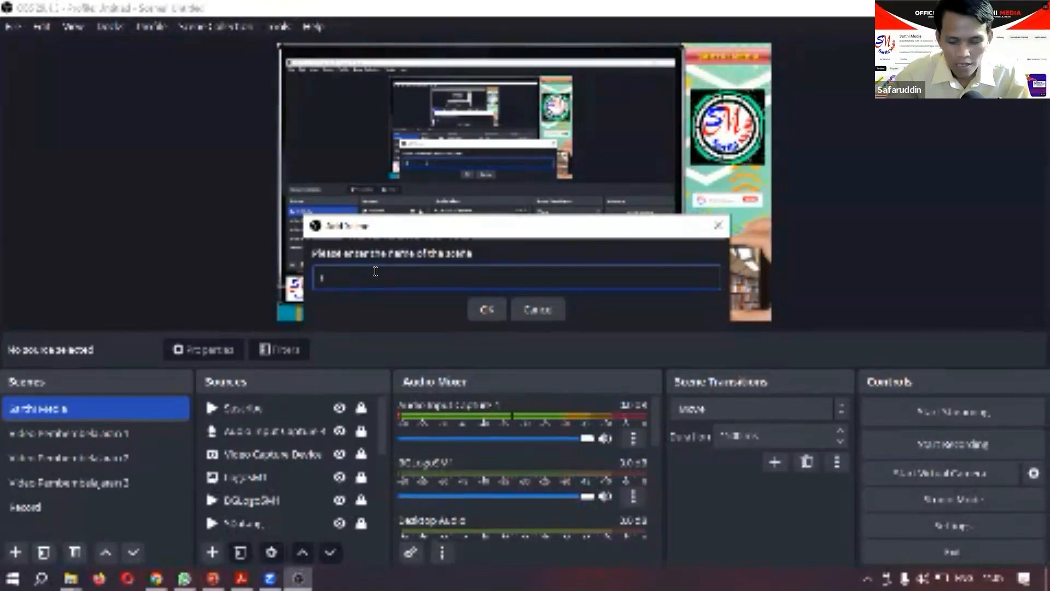
{"action": "type", "text": "Video"}
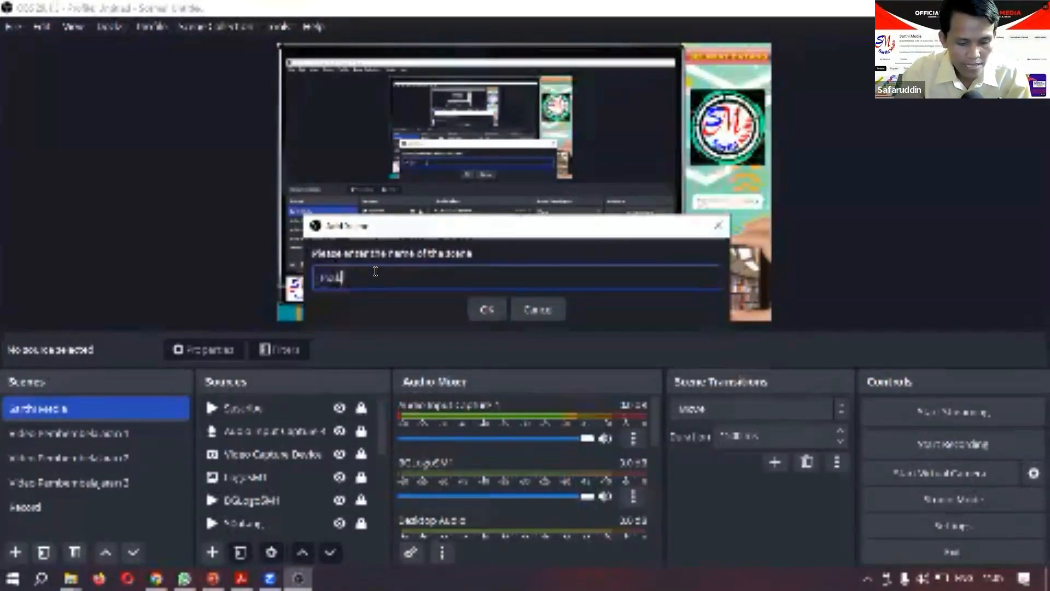
{"action": "type", "text": " terbaru PPG"}
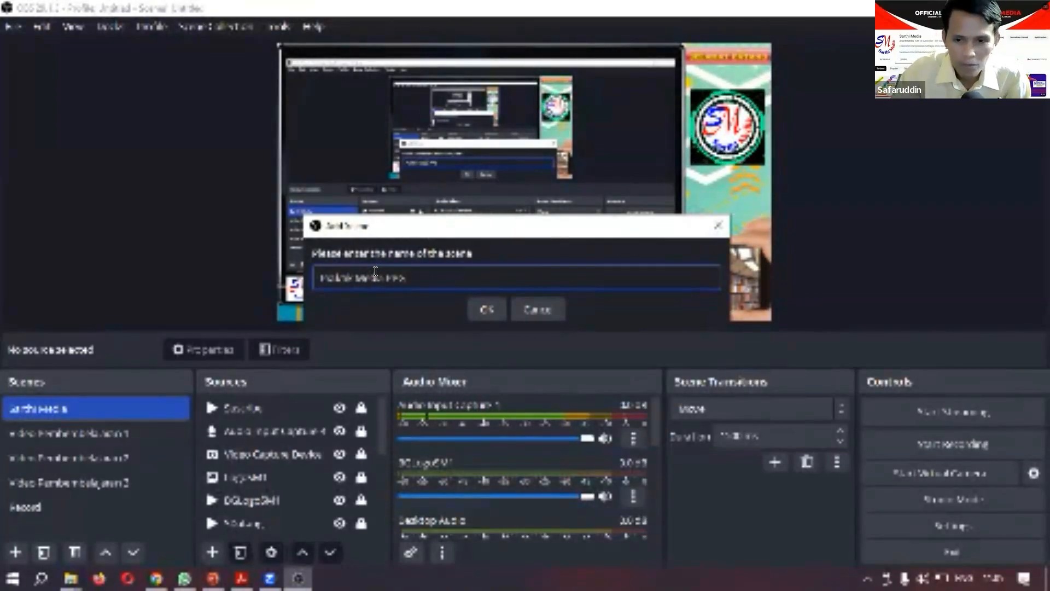
{"action": "left_click", "coordinate": [479, 307]}
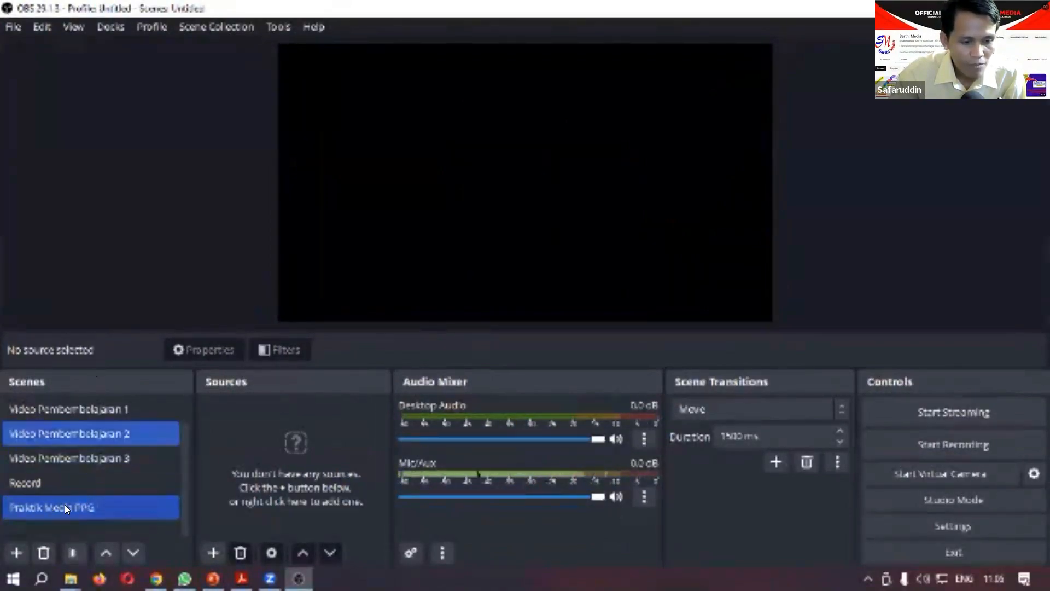
{"action": "left_click", "coordinate": [92, 504]}
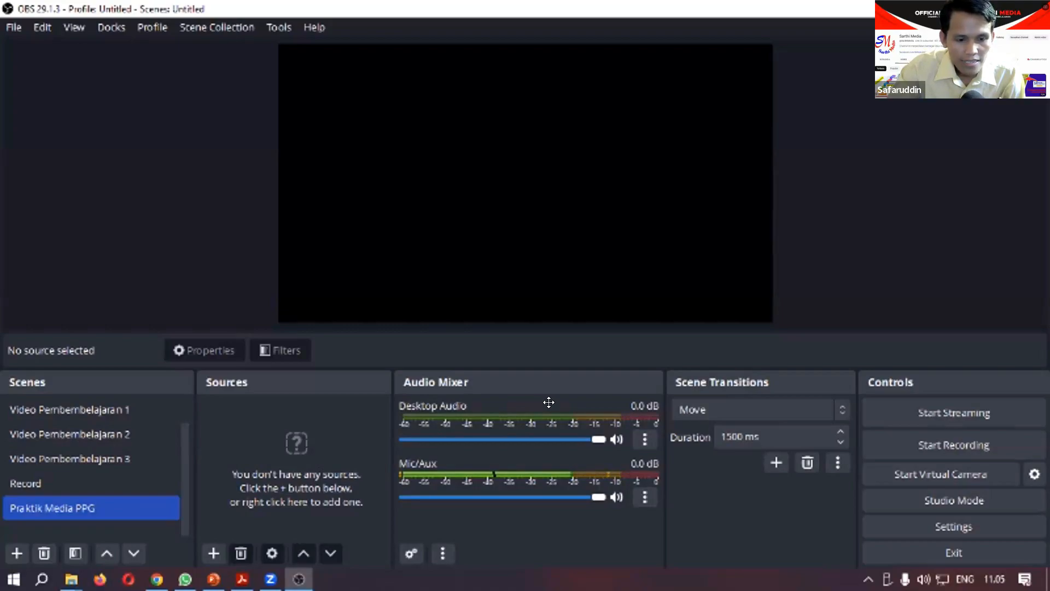
Step: Add a new Image source with the default name to the Praktik Media PPG scene
{"action": "left_click", "coordinate": [210, 554]}
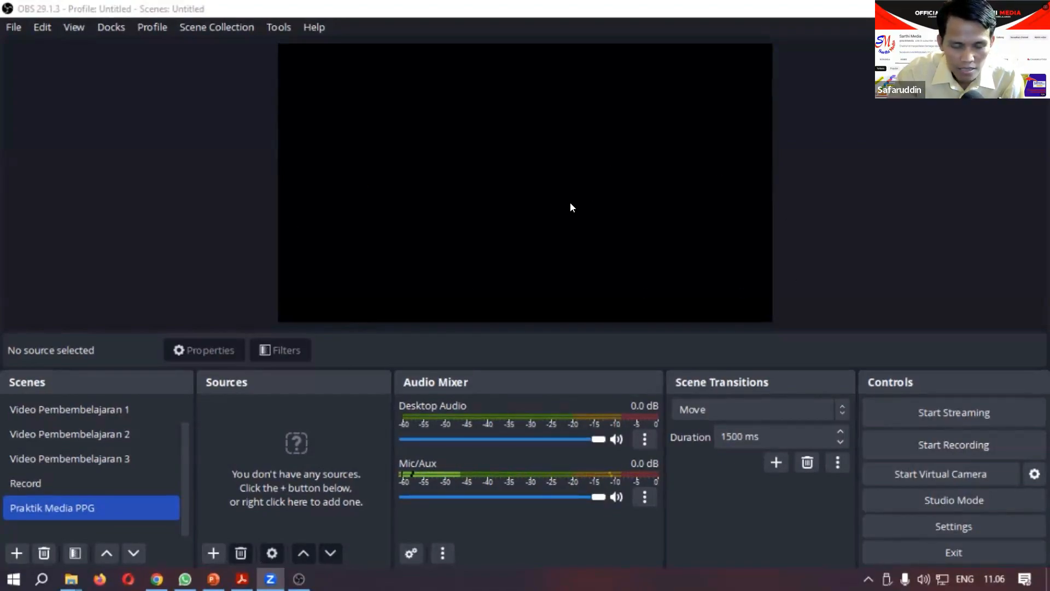
{"action": "left_click", "coordinate": [212, 552]}
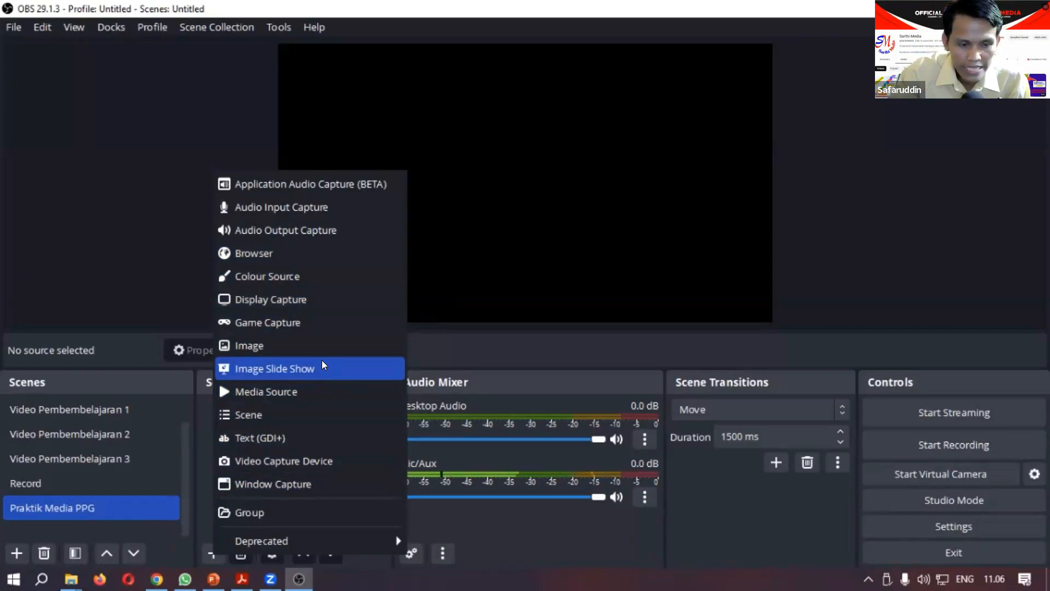
{"action": "left_click", "coordinate": [245, 347]}
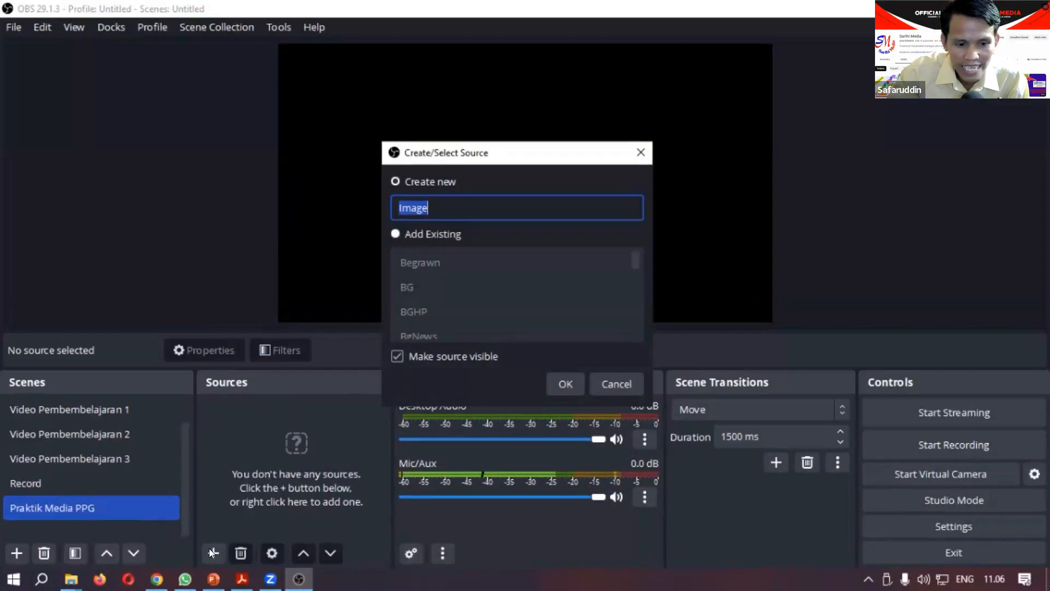
{"action": "left_click", "coordinate": [565, 384]}
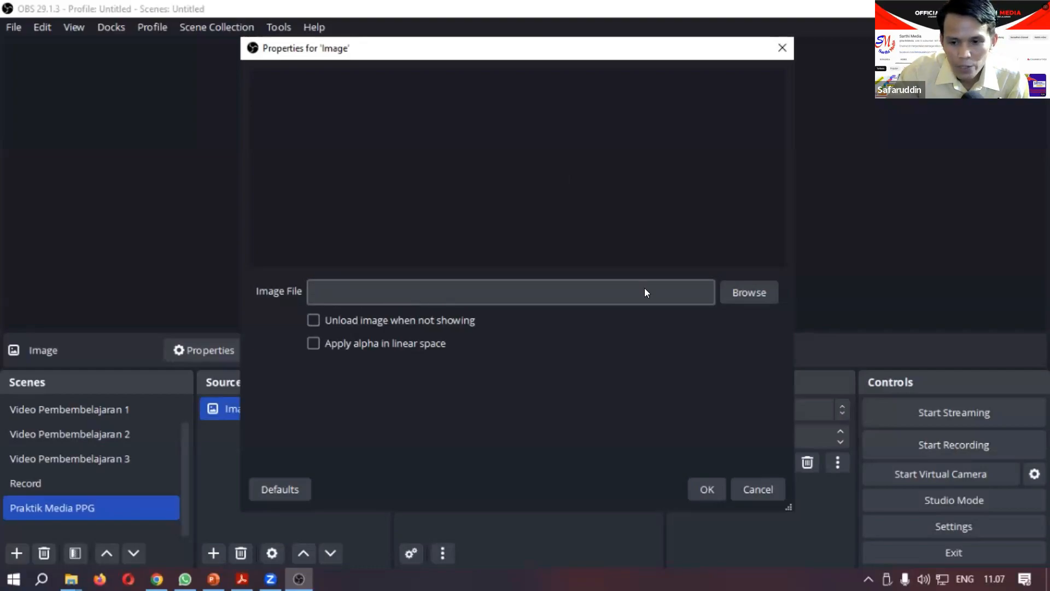
Step: Browse for the image file on DATA (E:) through Magister PAI IAIM Sinjai, Materiku and the Wokshop Media Pembelajaran folders to the Asset folder
{"action": "left_click", "coordinate": [742, 298]}
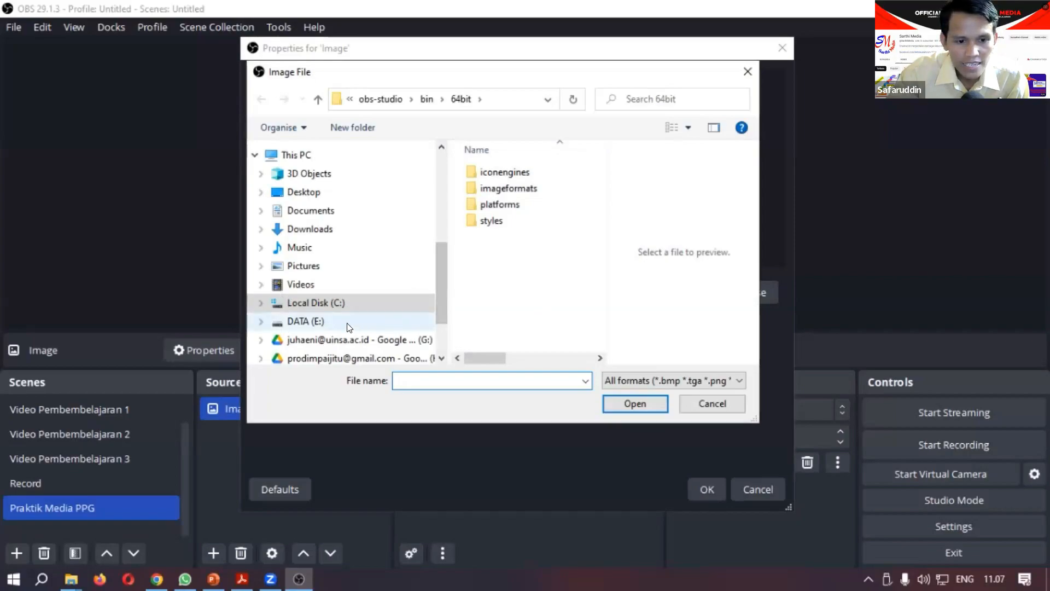
{"action": "left_click", "coordinate": [396, 321]}
{"action": "scroll", "coordinate": [518, 261], "scroll_direction": "down", "scroll_amount": 10}
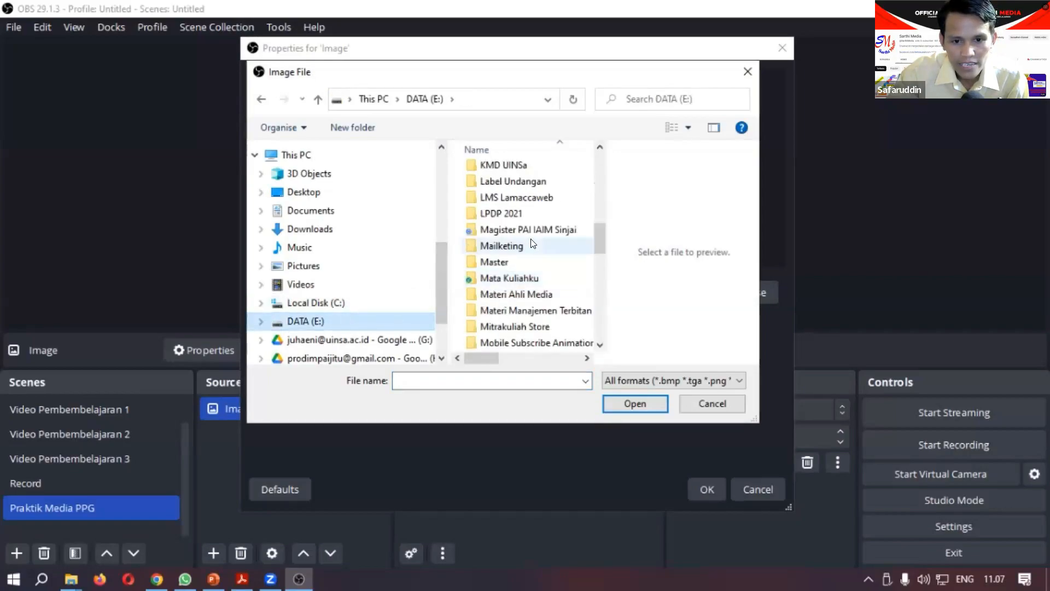
{"action": "left_click", "coordinate": [526, 230]}
{"action": "scroll", "coordinate": [520, 314], "scroll_direction": "down", "scroll_amount": 5}
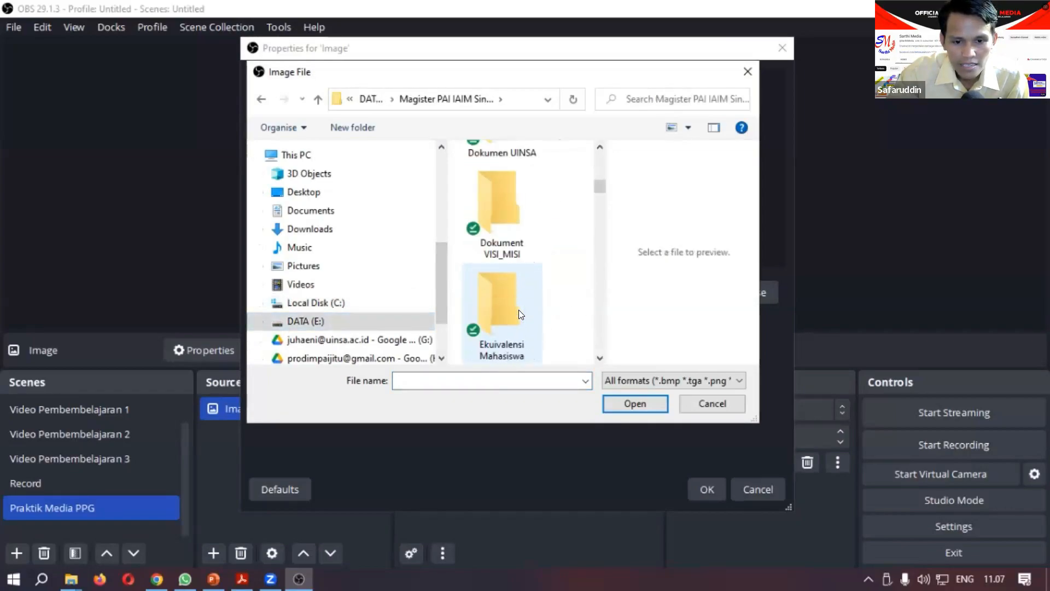
{"action": "scroll", "coordinate": [520, 313], "scroll_direction": "down", "scroll_amount": 3}
{"action": "scroll", "coordinate": [520, 314], "scroll_direction": "down", "scroll_amount": 6}
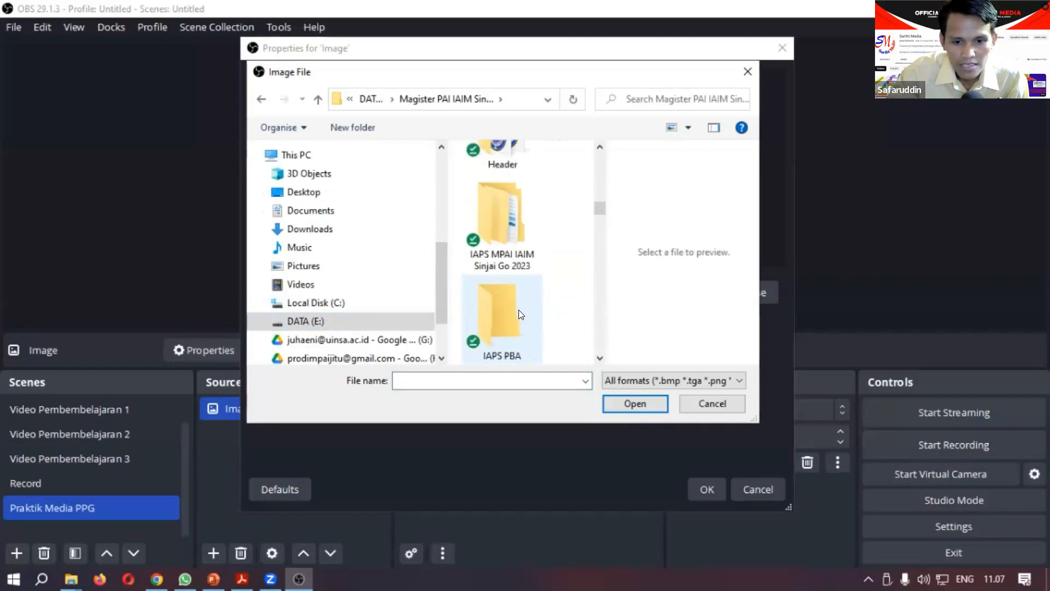
{"action": "scroll", "coordinate": [519, 313], "scroll_direction": "down", "scroll_amount": 10}
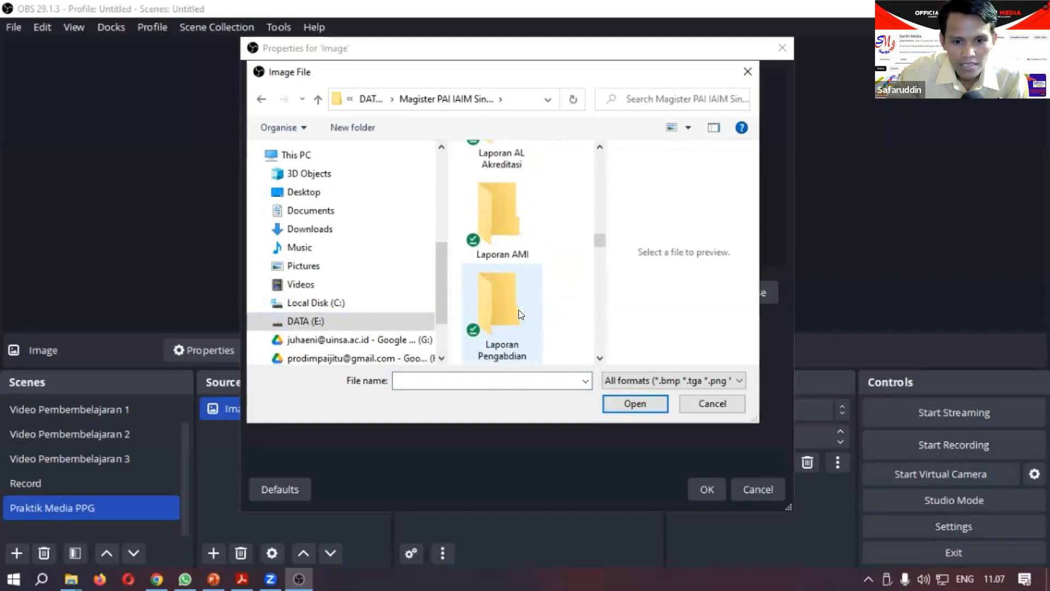
{"action": "scroll", "coordinate": [519, 313], "scroll_direction": "down", "scroll_amount": 3}
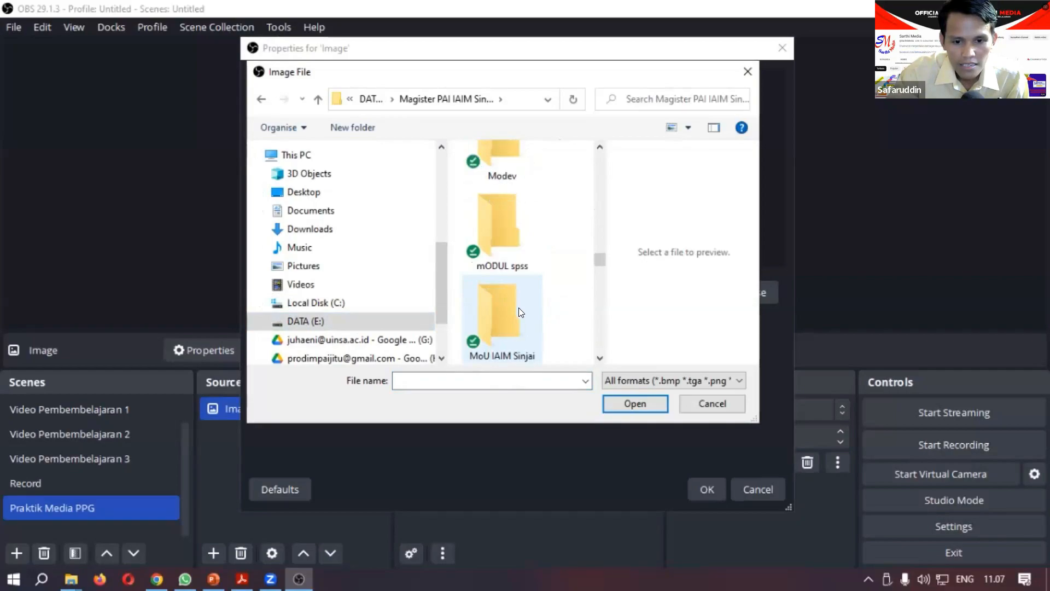
{"action": "scroll", "coordinate": [520, 306], "scroll_direction": "up", "scroll_amount": 5}
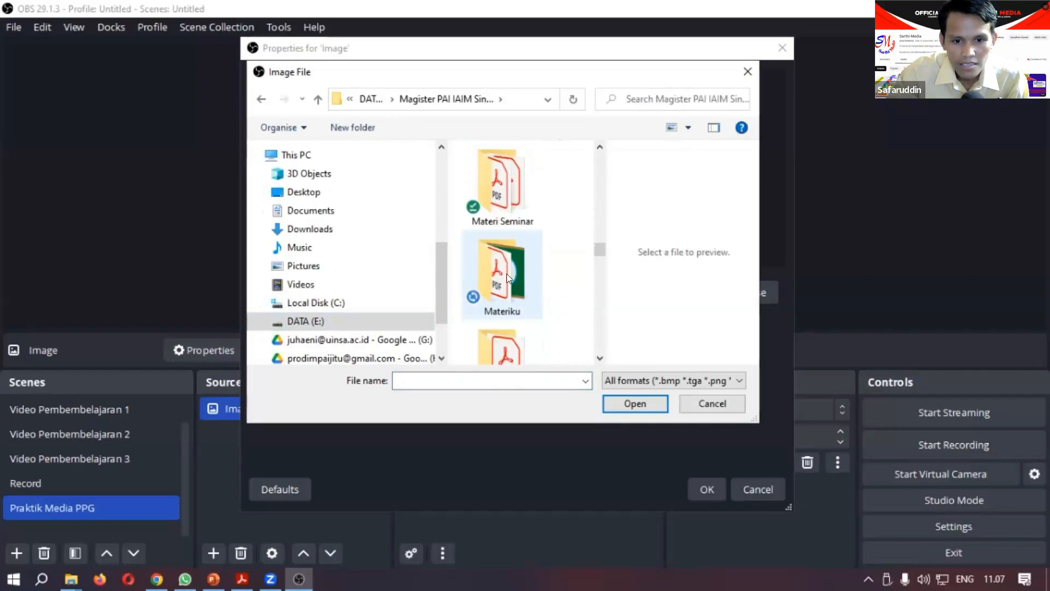
{"action": "double_click", "coordinate": [507, 273]}
{"action": "double_click", "coordinate": [504, 214]}
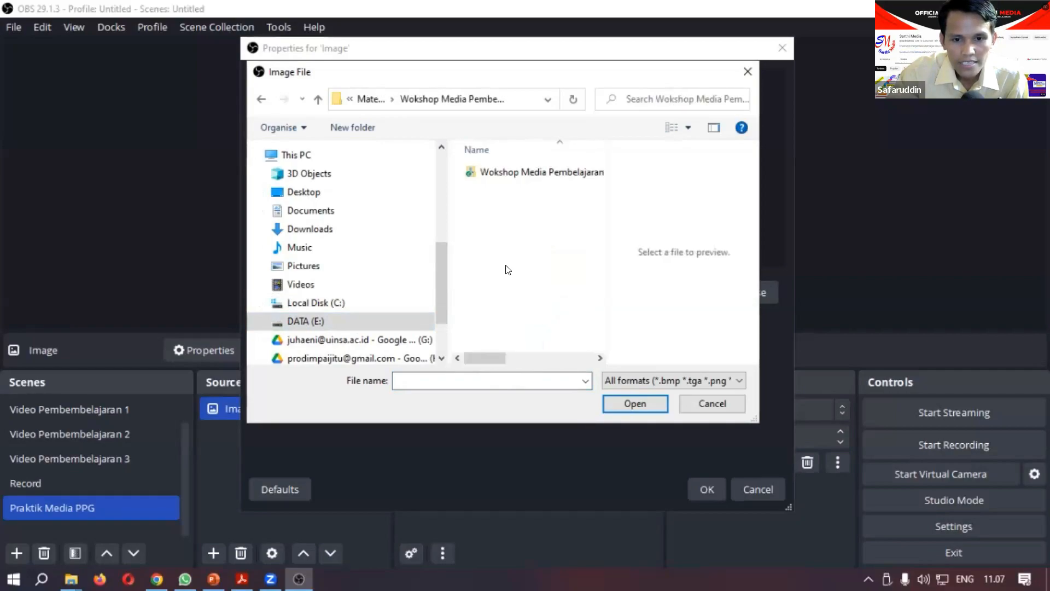
{"action": "double_click", "coordinate": [507, 168]}
{"action": "double_click", "coordinate": [506, 174]}
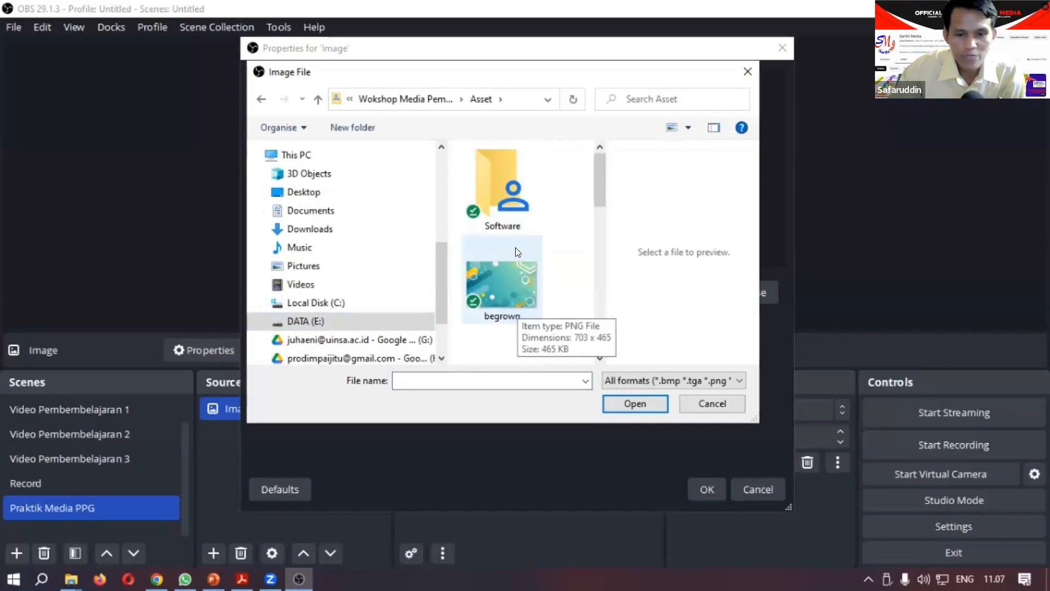
Step: Load the "begrown" picture as the image source's file and accept the source properties
{"action": "left_click", "coordinate": [510, 284]}
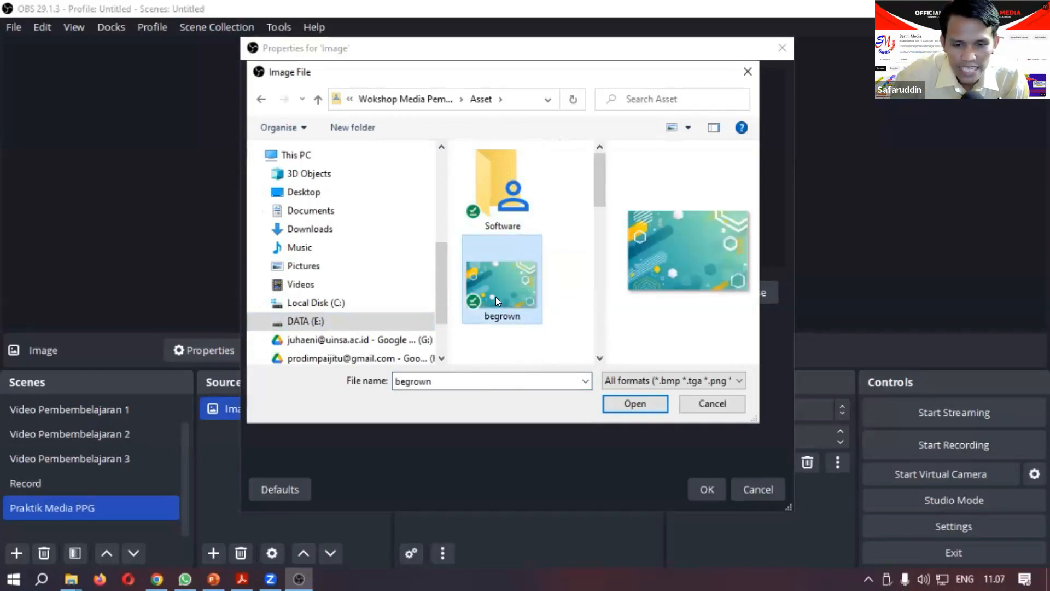
{"action": "left_click", "coordinate": [633, 402]}
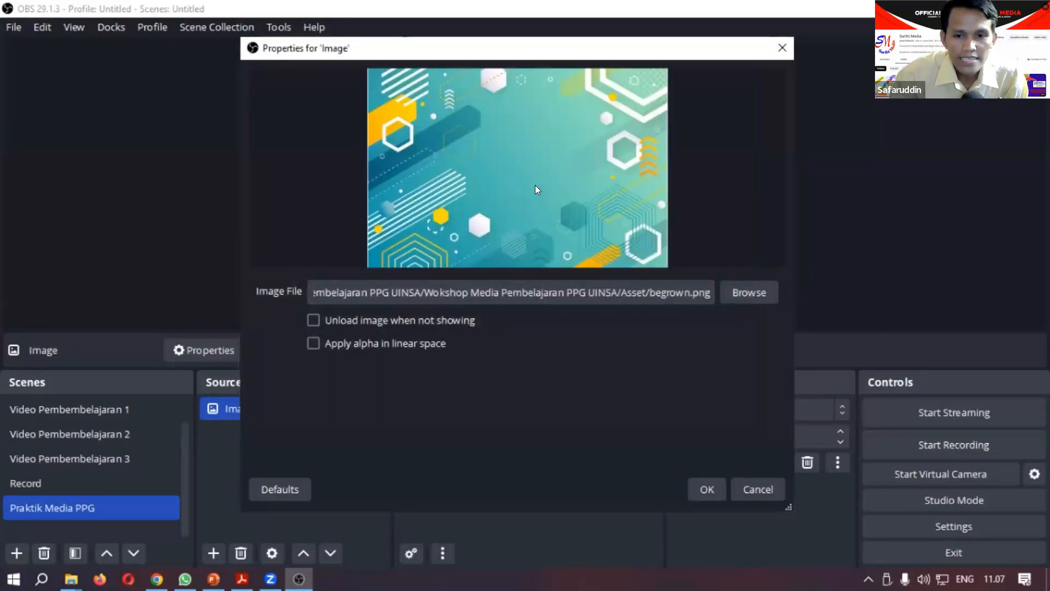
{"action": "left_click", "coordinate": [706, 488]}
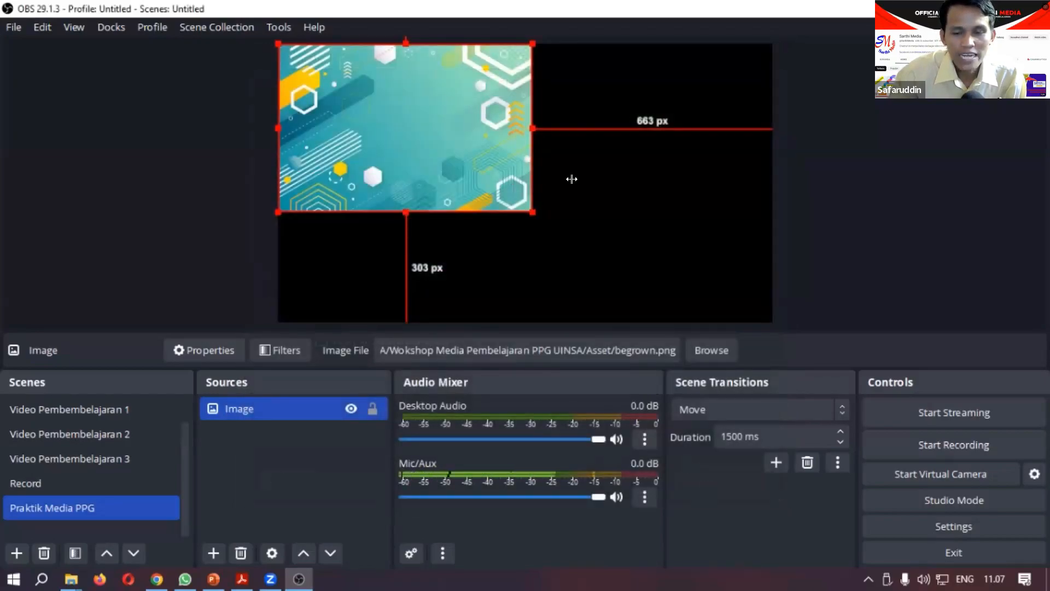
Step: Move the background image to about 89 px below the canvas top and enlarge it to about 177 px above the bottom edge
{"action": "left_click_drag", "start_coordinate": [490, 192], "coordinate": [452, 188]}
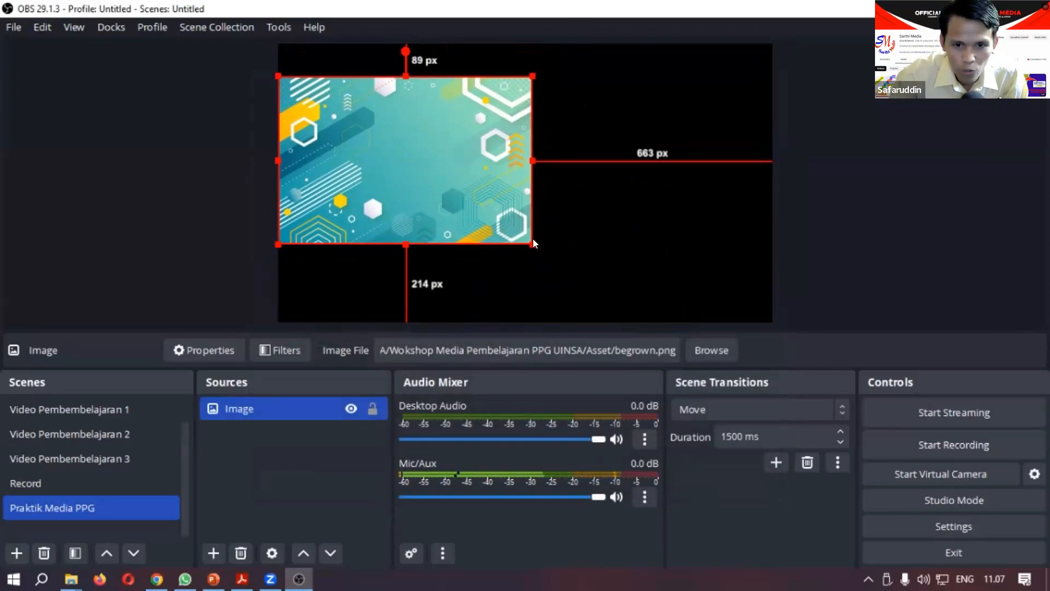
{"action": "left_click_drag", "start_coordinate": [533, 241], "coordinate": [557, 267]}
Step: Apply the Fit to screen transform to the background image
{"action": "right_click", "coordinate": [446, 164]}
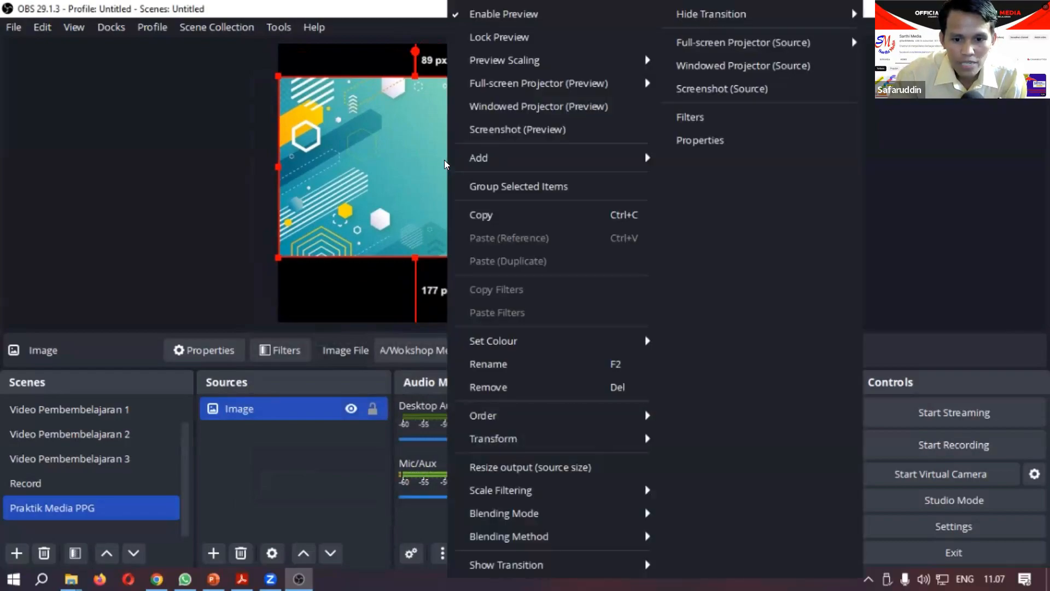
{"action": "mouse_move", "coordinate": [618, 440]}
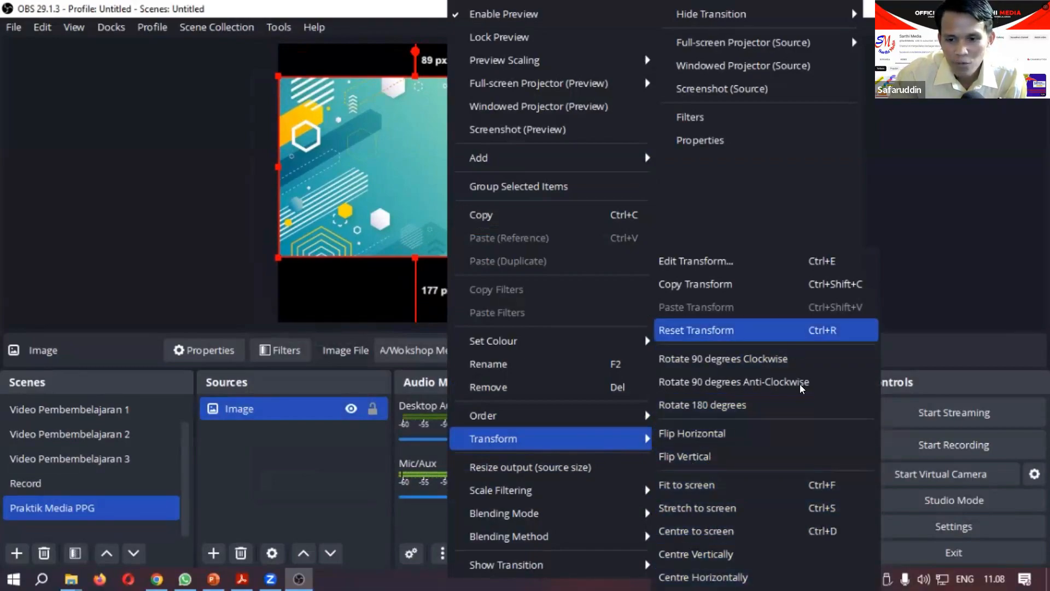
{"action": "left_click", "coordinate": [715, 483]}
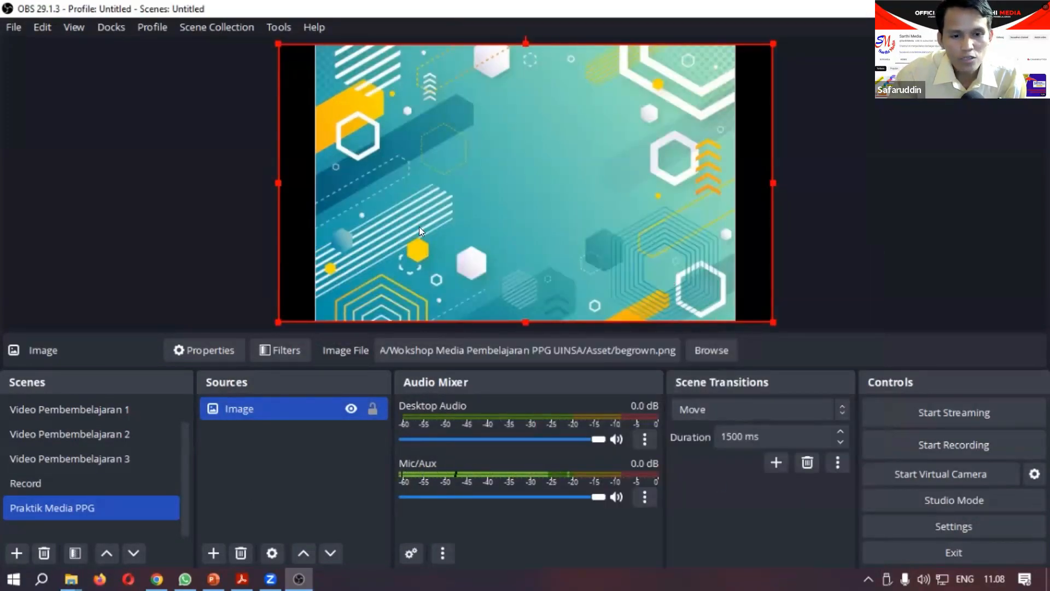
Step: Shift the background image down about 91 px and apply the Stretch to screen transform to it
{"action": "left_click_drag", "start_coordinate": [416, 220], "coordinate": [416, 252]}
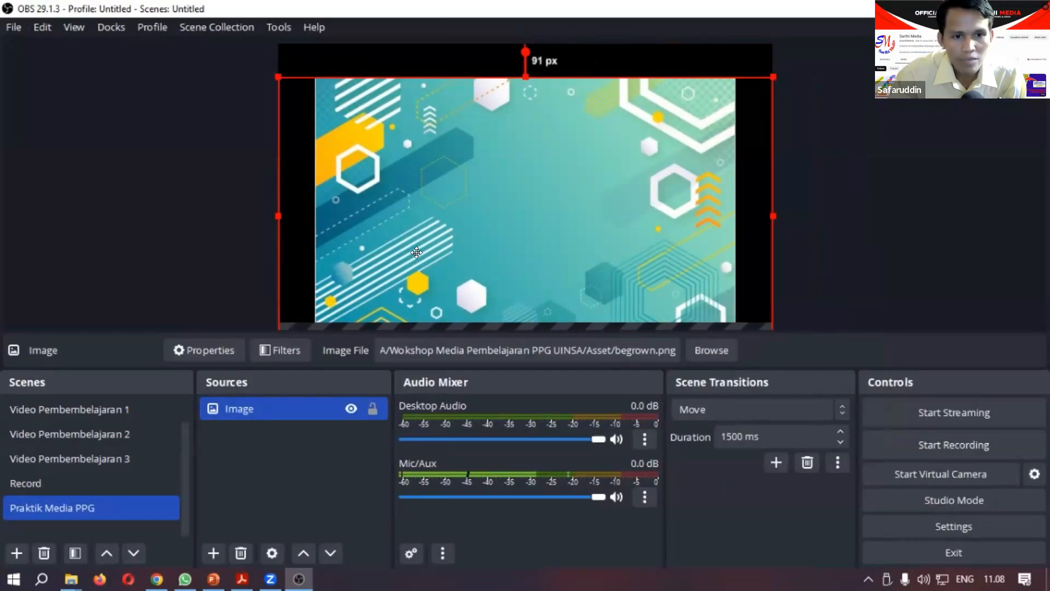
{"action": "right_click", "coordinate": [468, 224]}
{"action": "mouse_move", "coordinate": [664, 438]}
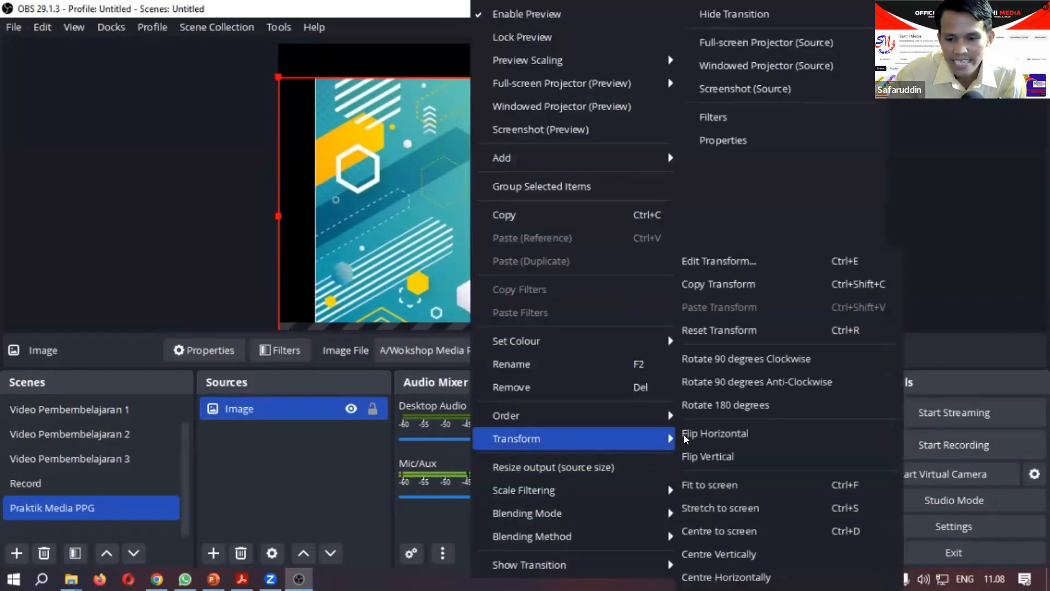
{"action": "left_click", "coordinate": [766, 506]}
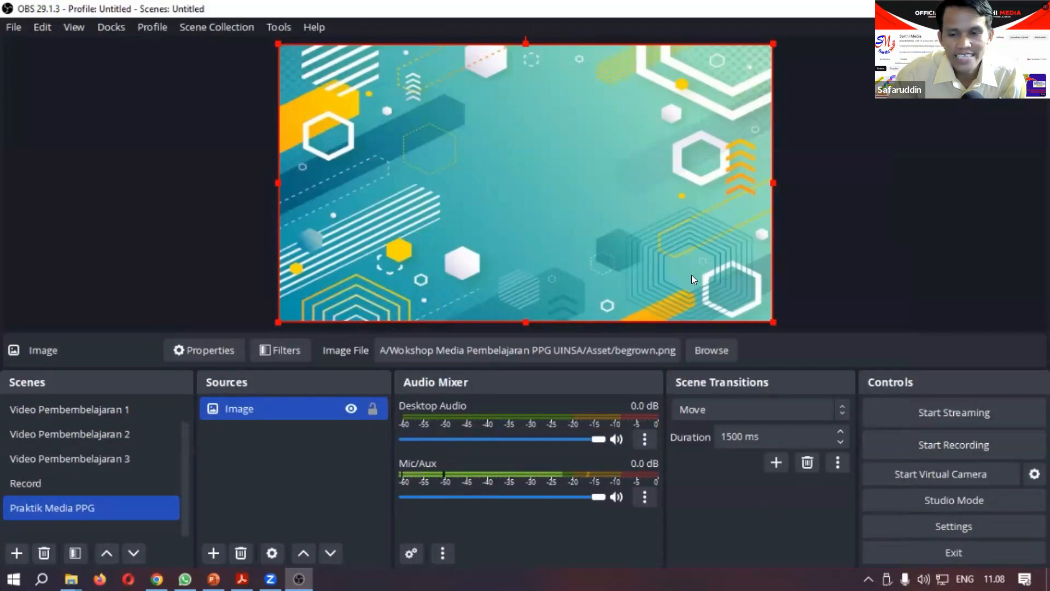
{"action": "right_click", "coordinate": [487, 228]}
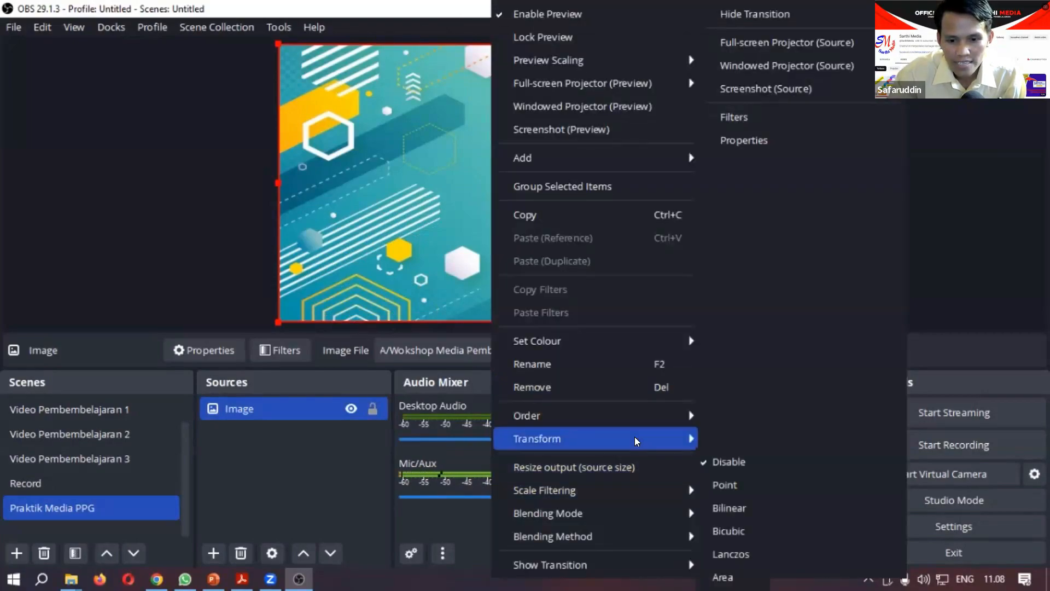
{"action": "mouse_move", "coordinate": [681, 439]}
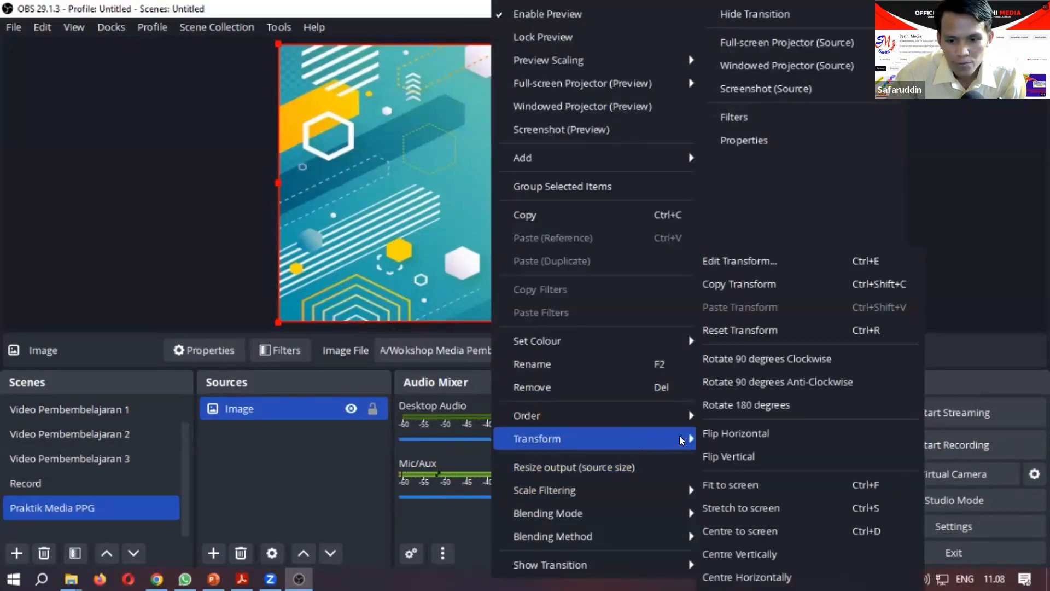
{"action": "left_click", "coordinate": [756, 510]}
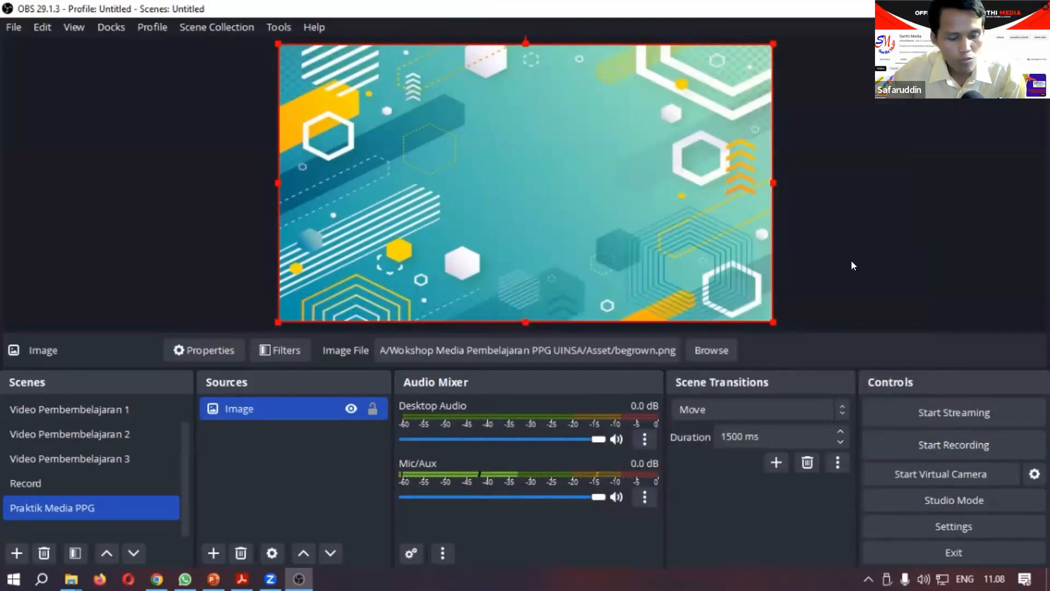
Step: Undo the stretch, move and fit changes made to the background image
{"action": "key", "text": "ctrl+z"}
{"action": "key", "text": "ctrl+z"}
{"action": "key", "text": "ctrl+z"}
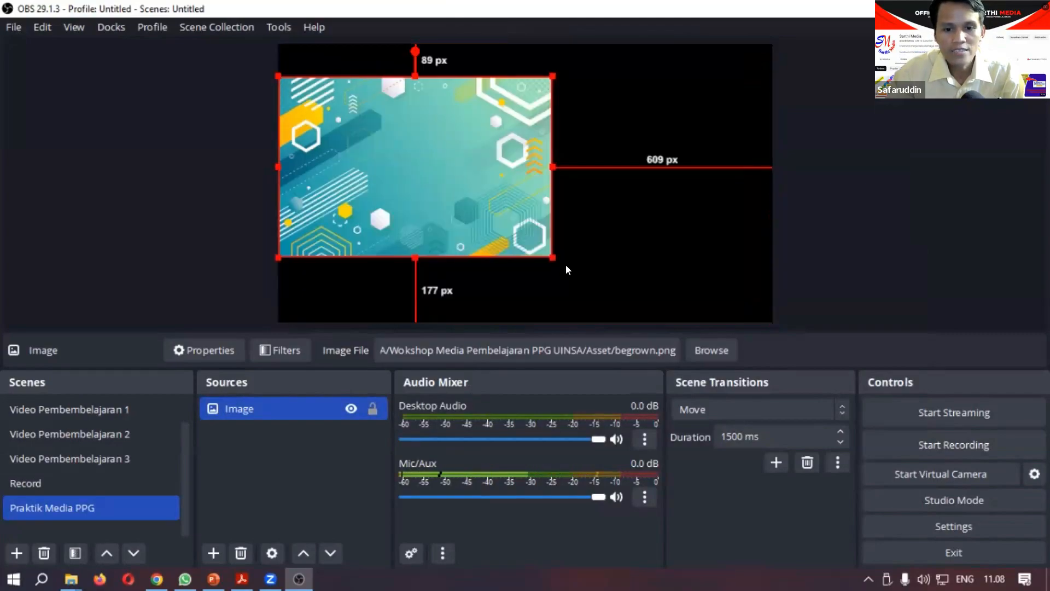
Step: Enlarge the background image to span the full canvas width and move it up flush with the canvas's upper edge
{"action": "left_click_drag", "start_coordinate": [545, 257], "coordinate": [769, 357]}
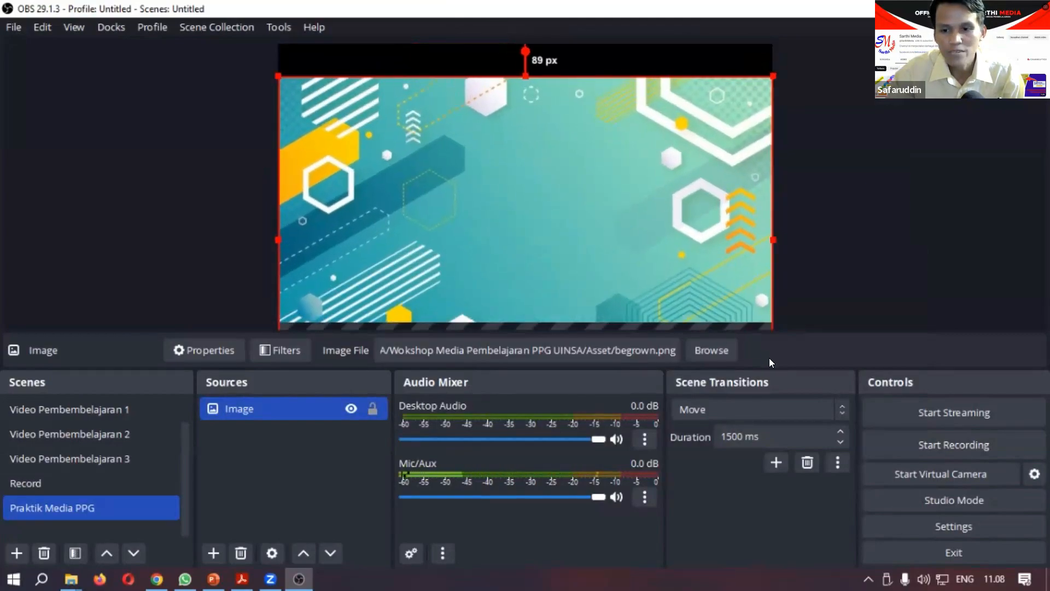
{"action": "mouse_move", "coordinate": [674, 271]}
{"action": "left_mouse_down"}
{"action": "mouse_move", "coordinate": [674, 254]}
{"action": "mouse_move", "coordinate": [674, 266]}
{"action": "left_mouse_up"}
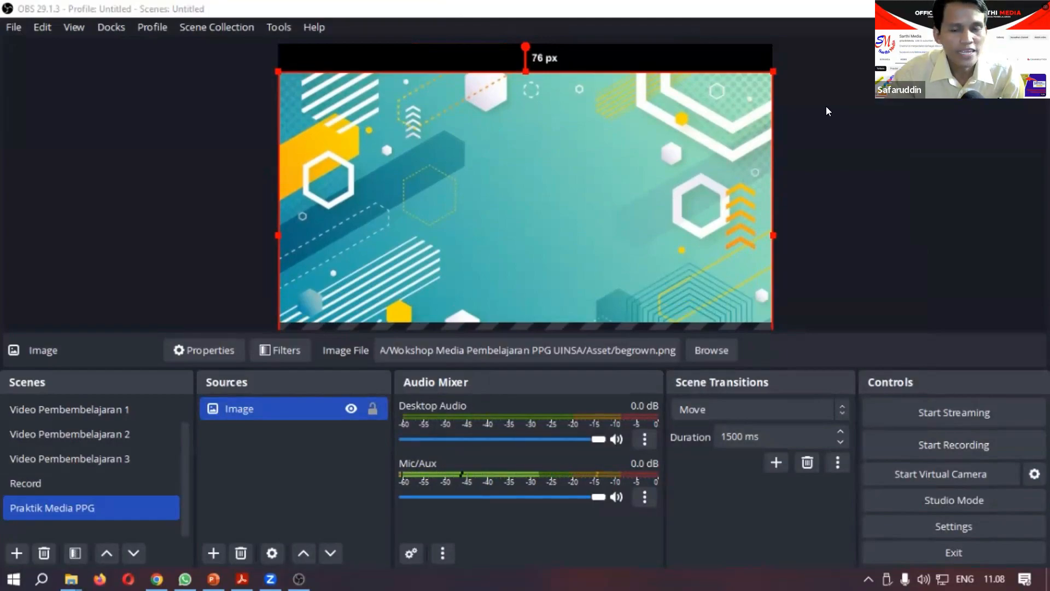
{"action": "left_click_drag", "start_coordinate": [339, 78], "coordinate": [340, 51]}
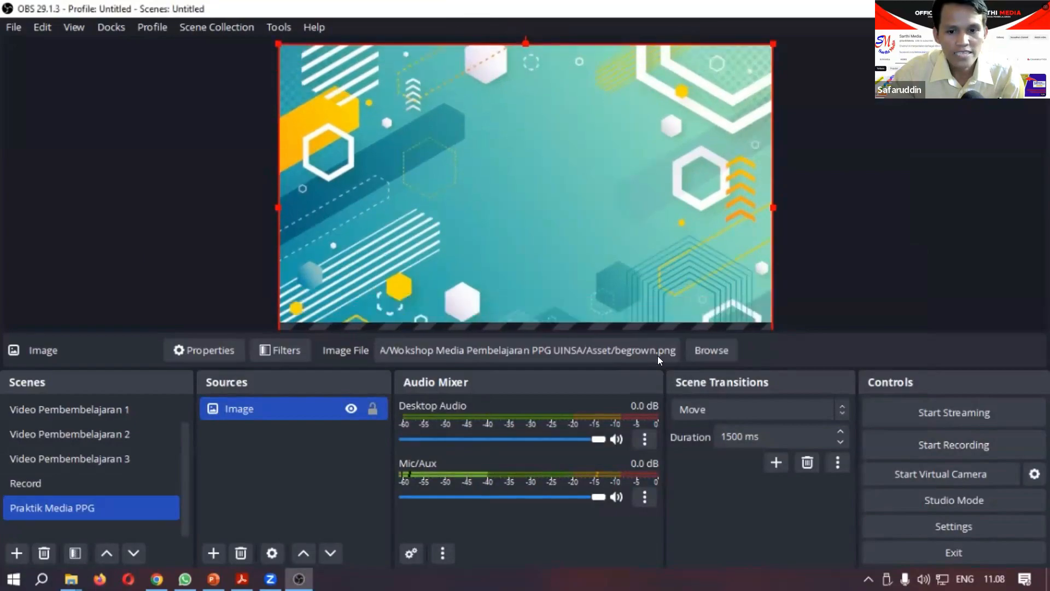
{"action": "left_click", "coordinate": [873, 148]}
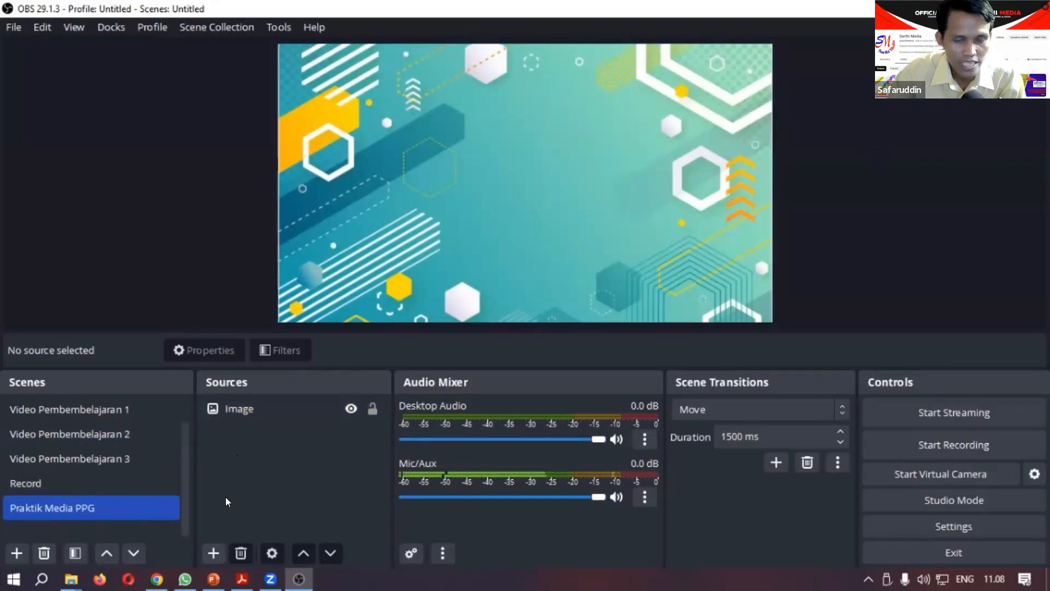
Step: Add a new image source named Image 2 using the TV picture pngimg.com - tv_PNG39270 from the Asset folder
{"action": "left_click", "coordinate": [212, 554]}
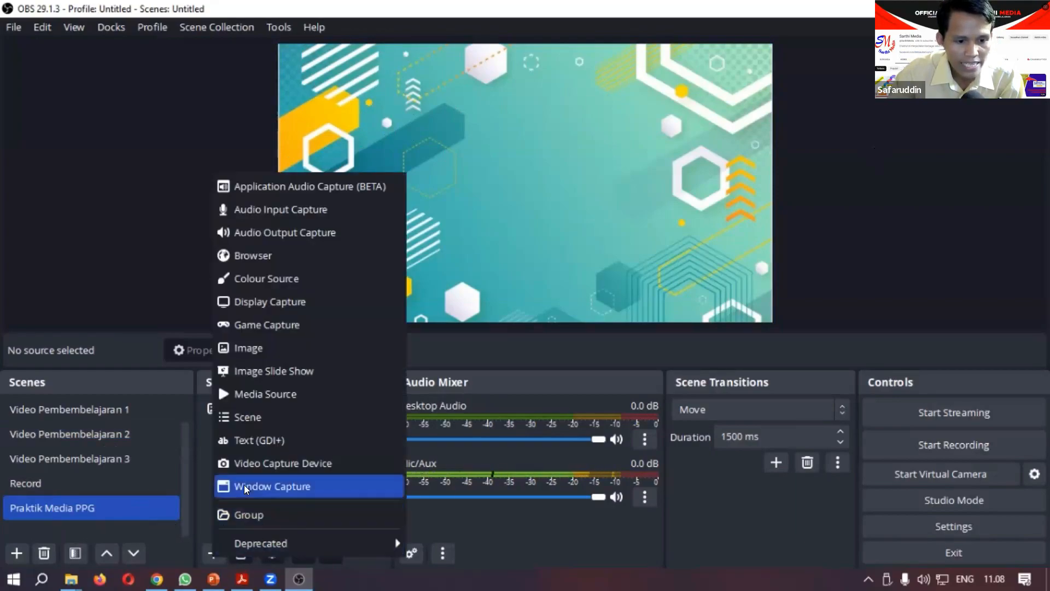
{"action": "left_click", "coordinate": [276, 349]}
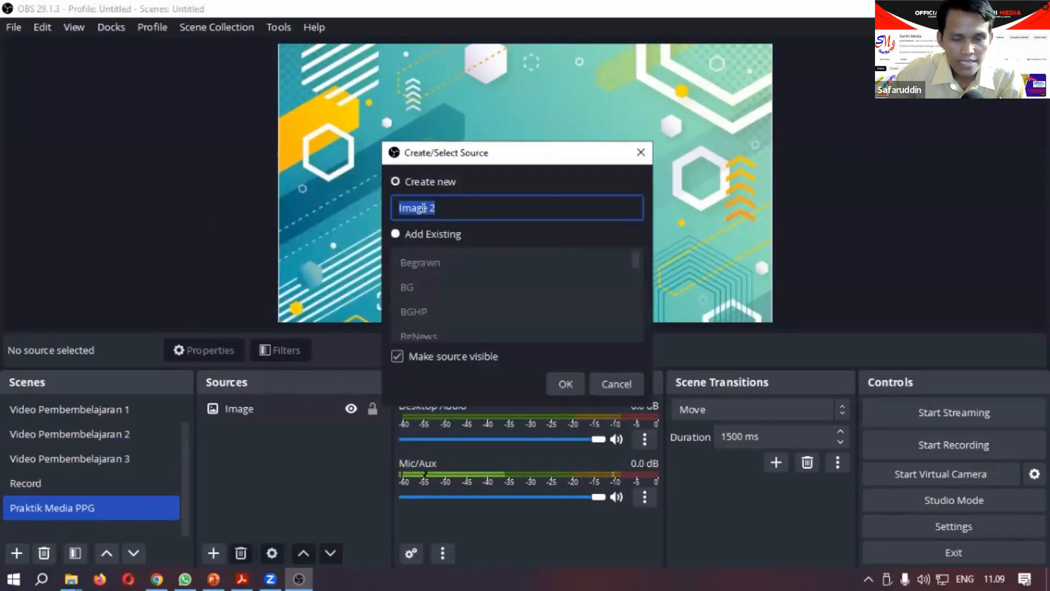
{"action": "left_click", "coordinate": [554, 382]}
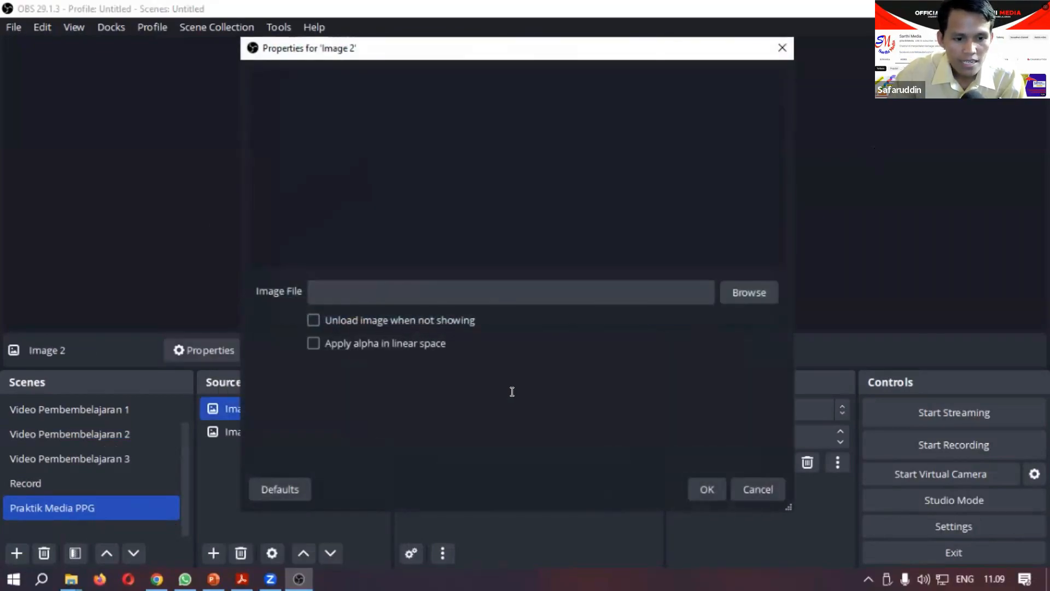
{"action": "left_click", "coordinate": [732, 295]}
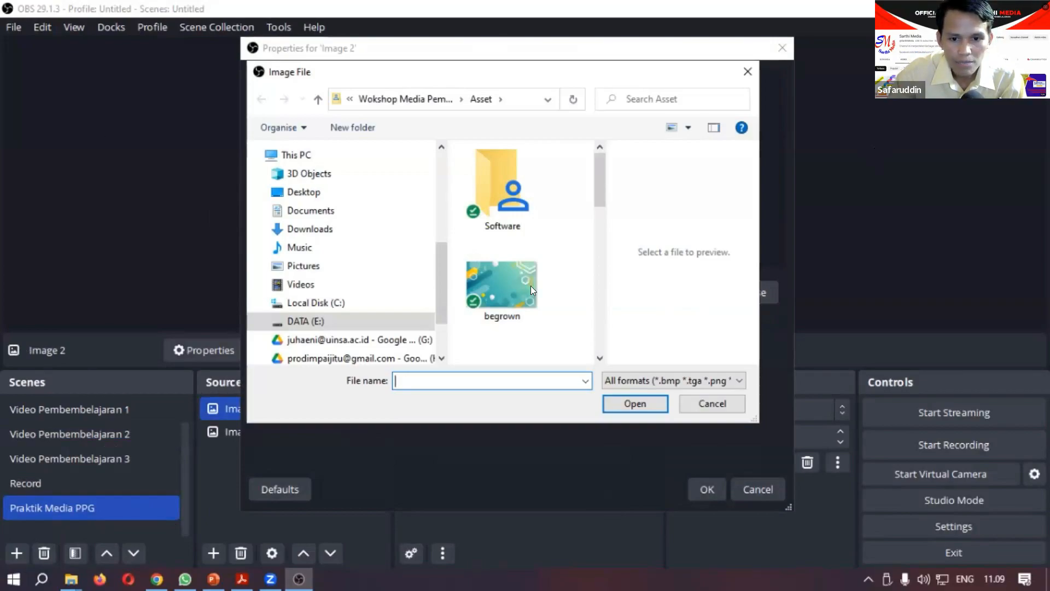
{"action": "scroll", "coordinate": [530, 285], "scroll_direction": "down", "scroll_amount": 5}
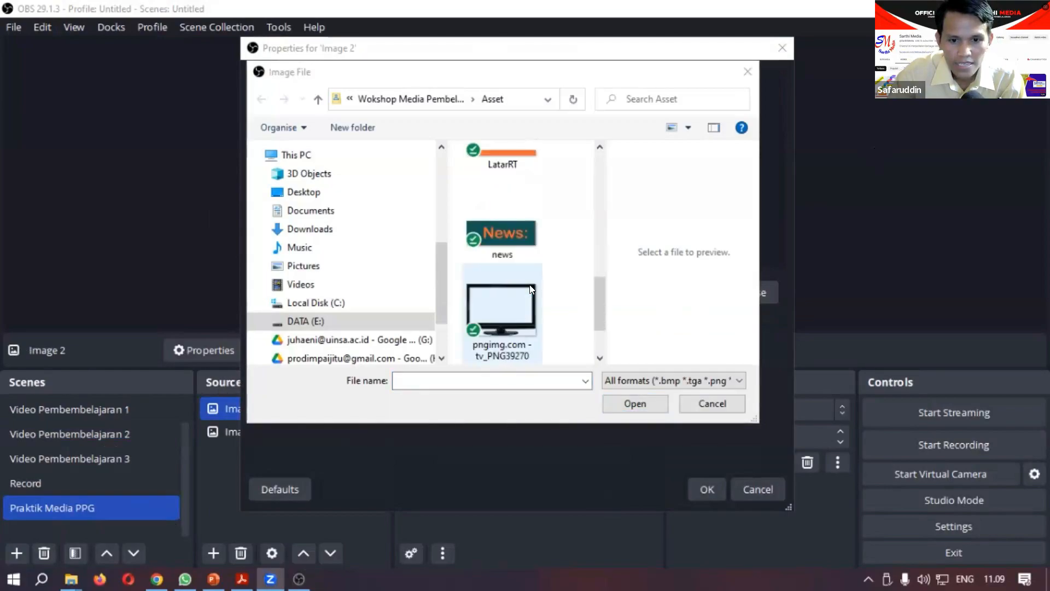
{"action": "left_click", "coordinate": [503, 311]}
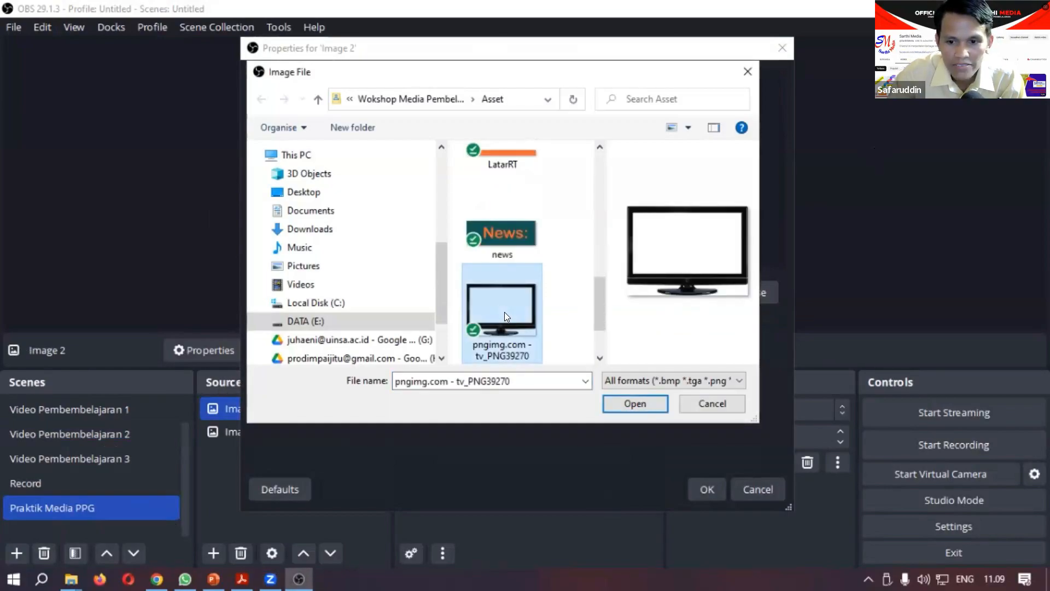
{"action": "left_click", "coordinate": [631, 403]}
{"action": "left_click", "coordinate": [694, 487]}
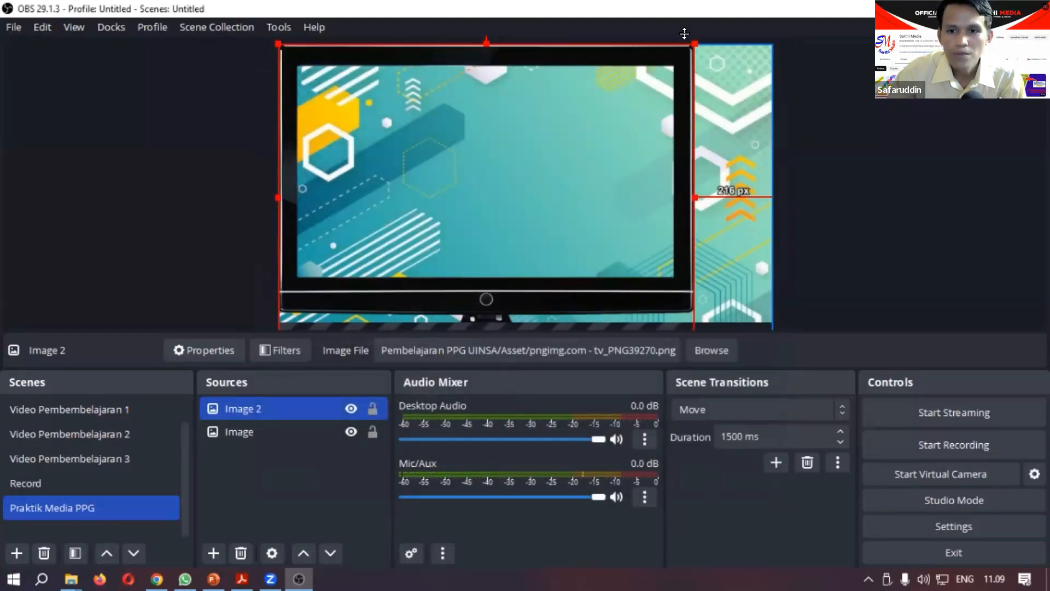
Step: Scale the TV image to the full canvas height in the upper-left corner, ending about 326 px from the canvas's right edge
{"action": "left_click_drag", "start_coordinate": [687, 41], "coordinate": [623, 69]}
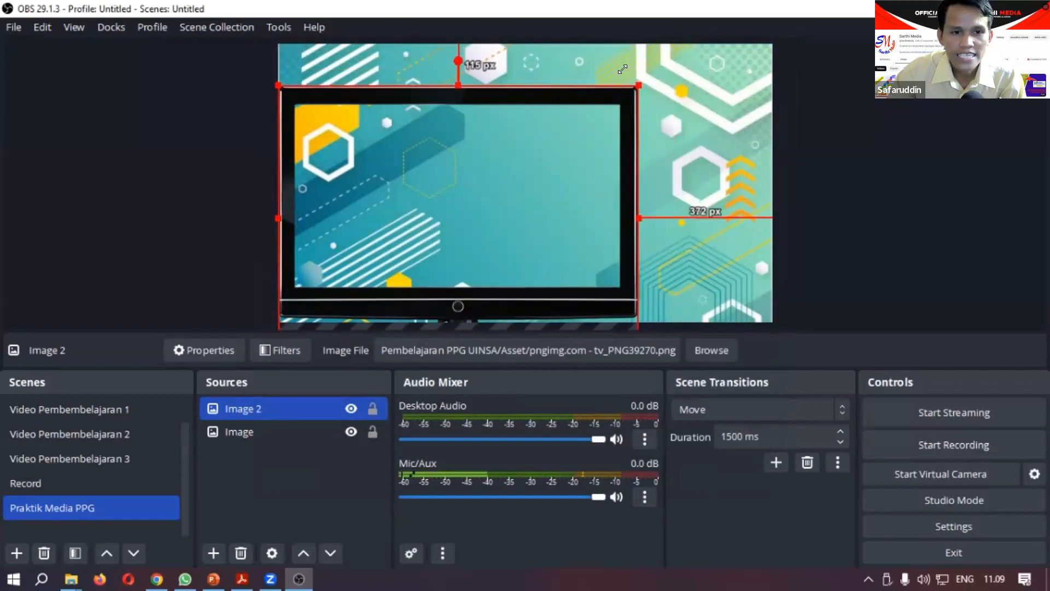
{"action": "left_click_drag", "start_coordinate": [501, 182], "coordinate": [500, 140]}
{"action": "left_click_drag", "start_coordinate": [635, 307], "coordinate": [655, 322]}
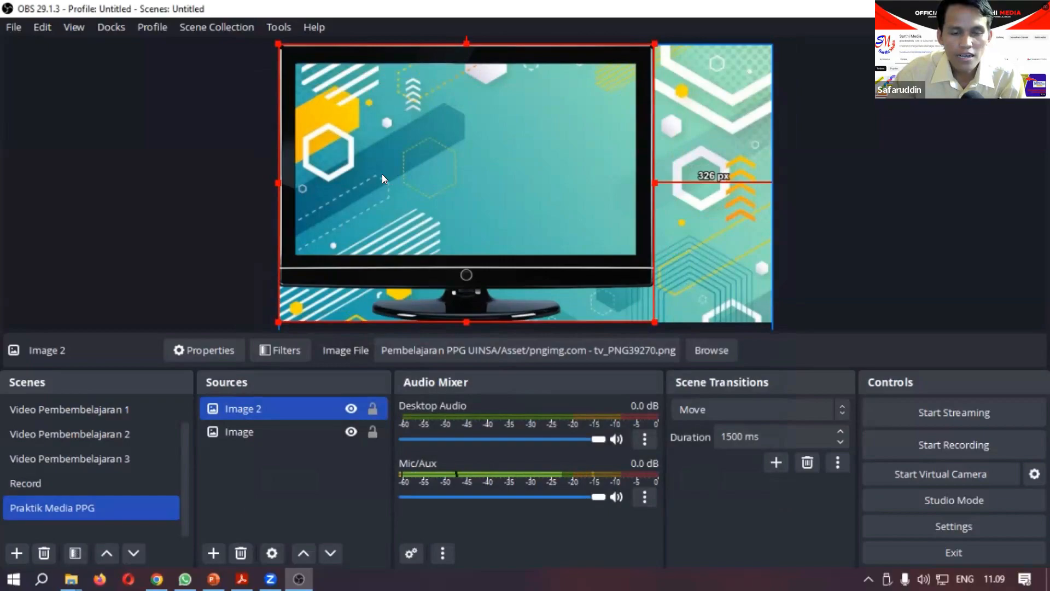
{"action": "left_click", "coordinate": [876, 229]}
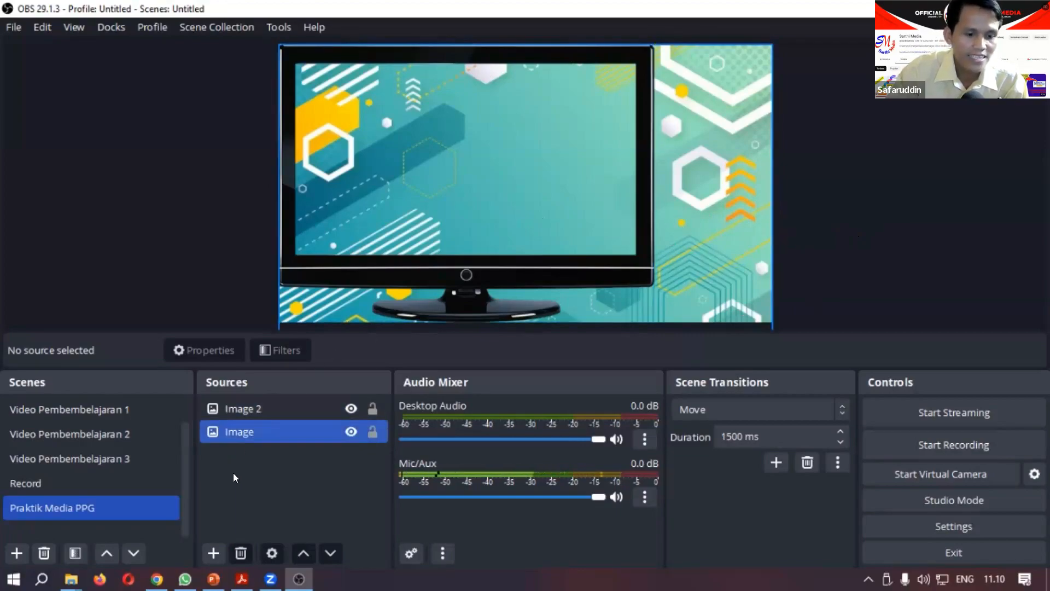
Step: Add image source Image 3 using hp-removebg-preview and place it in the canvas's lower-right area, about 932 px from the left and 368 px from the top
{"action": "left_click", "coordinate": [212, 553]}
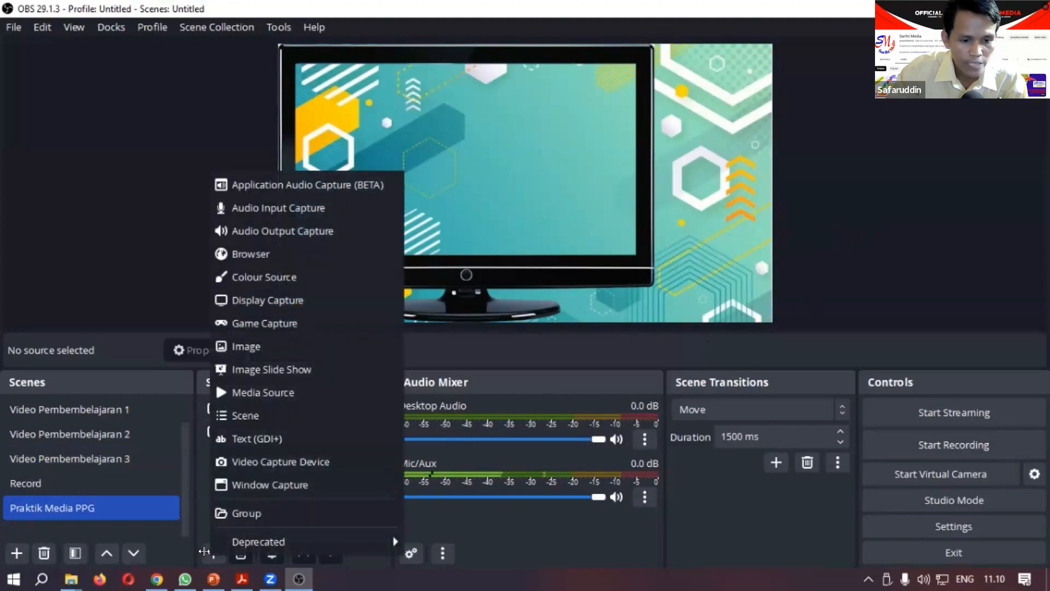
{"action": "left_click", "coordinate": [278, 339]}
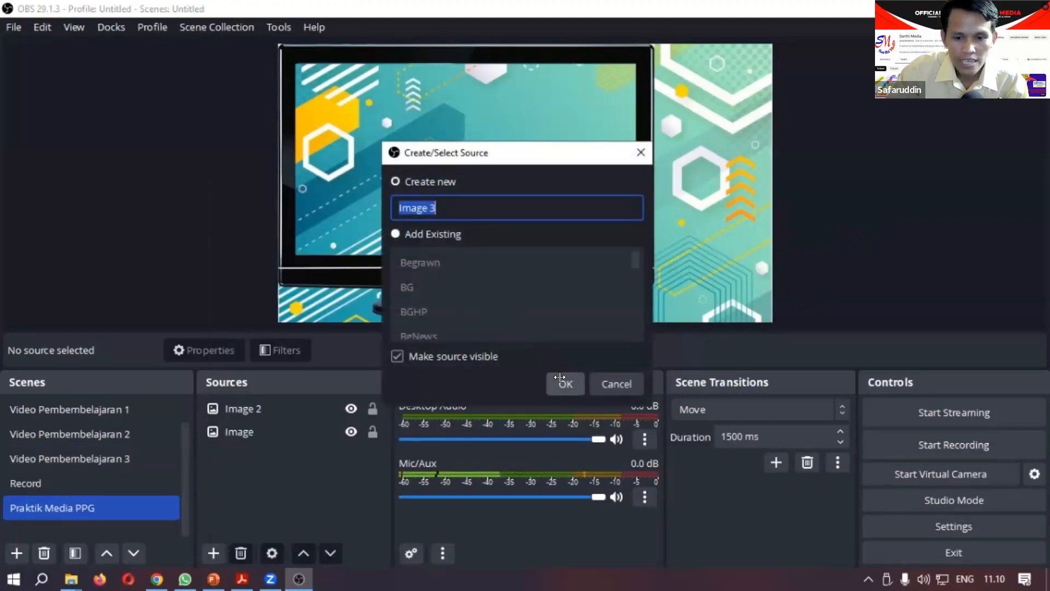
{"action": "left_click", "coordinate": [563, 383]}
{"action": "left_click", "coordinate": [739, 296]}
{"action": "scroll", "coordinate": [496, 240], "scroll_direction": "down", "scroll_amount": 1}
{"action": "scroll", "coordinate": [495, 240], "scroll_direction": "down", "scroll_amount": 2}
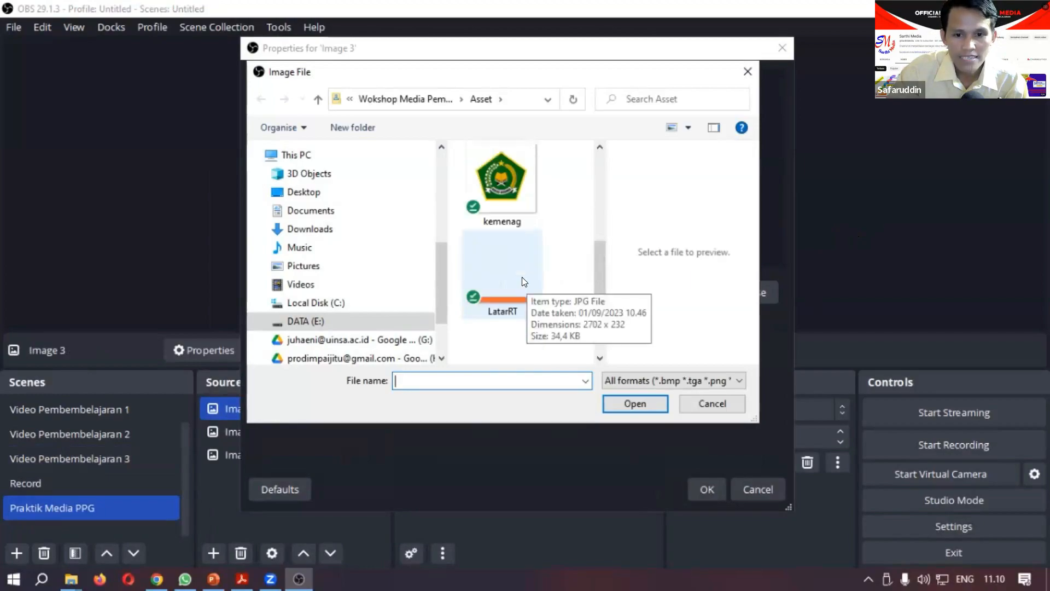
{"action": "scroll", "coordinate": [521, 277], "scroll_direction": "down", "scroll_amount": 2}
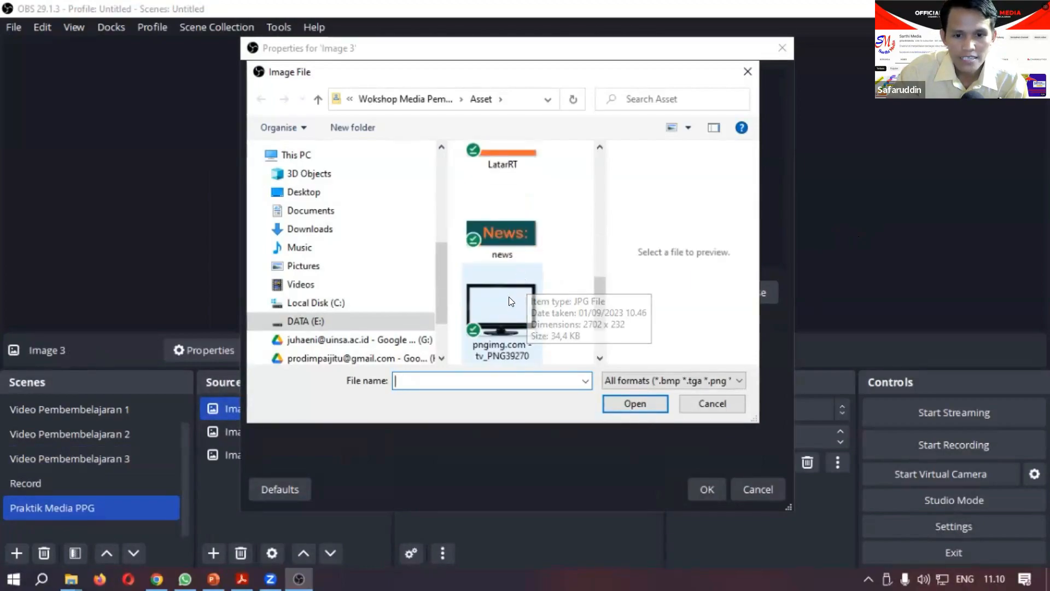
{"action": "scroll", "coordinate": [509, 288], "scroll_direction": "down", "scroll_amount": 1}
{"action": "scroll", "coordinate": [509, 288], "scroll_direction": "up", "scroll_amount": 3}
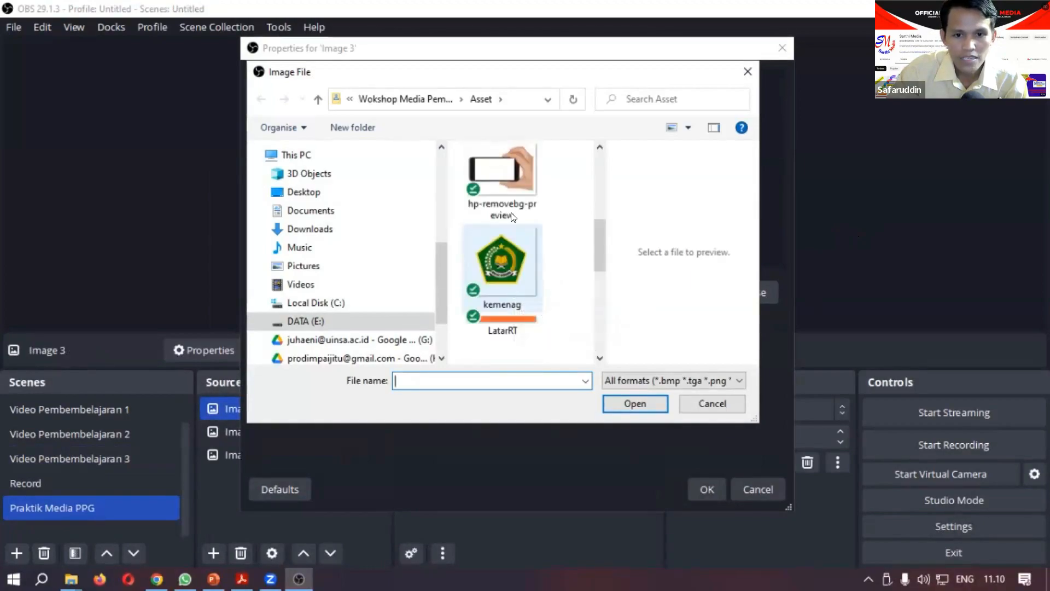
{"action": "left_click", "coordinate": [508, 186]}
{"action": "left_click", "coordinate": [701, 485]}
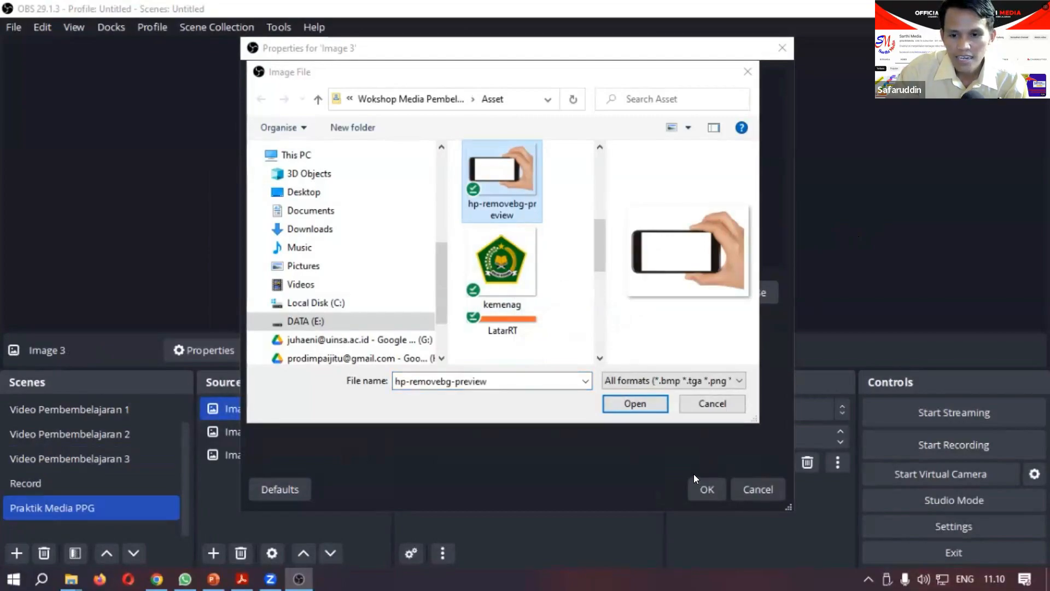
{"action": "left_click", "coordinate": [643, 404]}
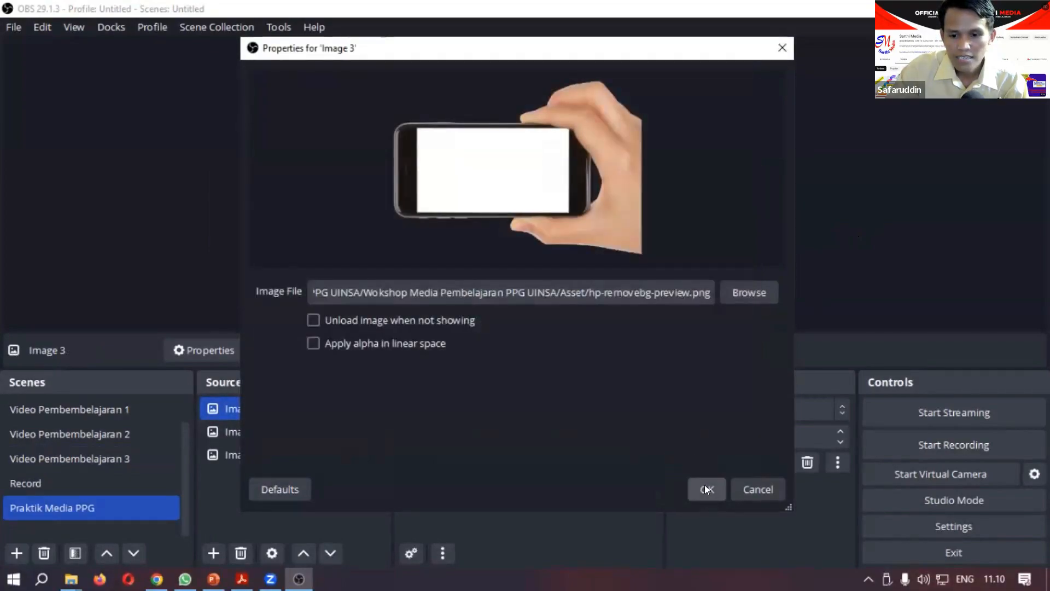
{"action": "left_click", "coordinate": [705, 488]}
{"action": "left_click_drag", "start_coordinate": [559, 219], "coordinate": [706, 264]}
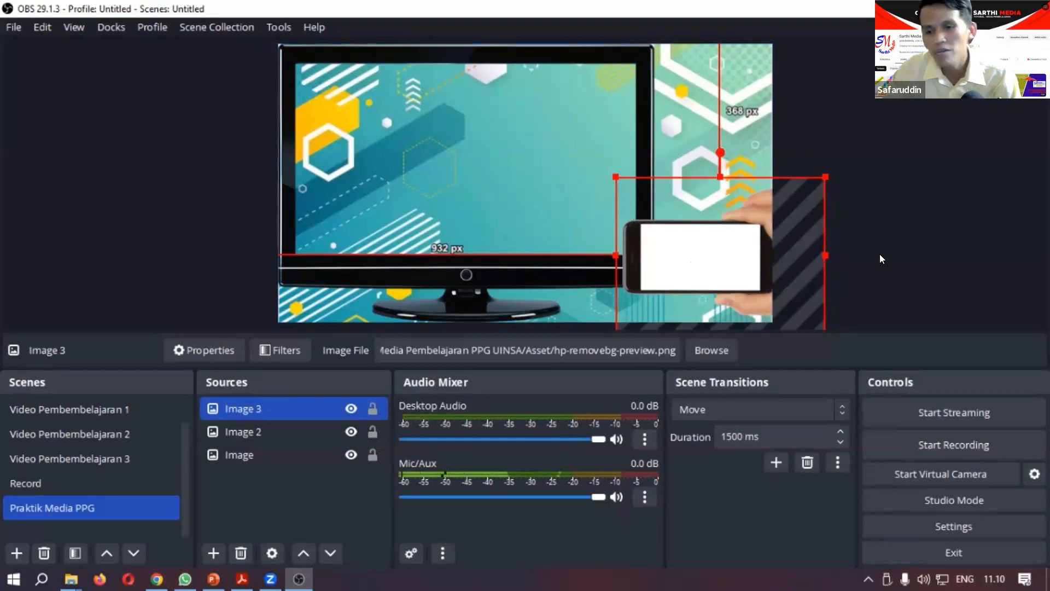
{"action": "left_click", "coordinate": [910, 246]}
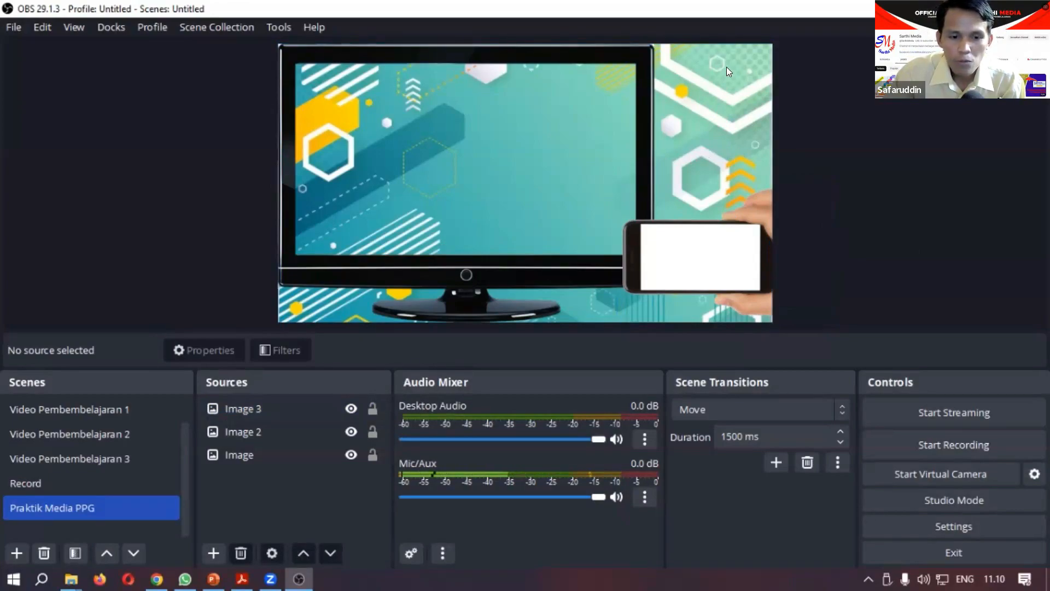
Step: Add a new image source named Image 4 using the kemenag logo from the Asset folder
{"action": "left_click", "coordinate": [212, 552]}
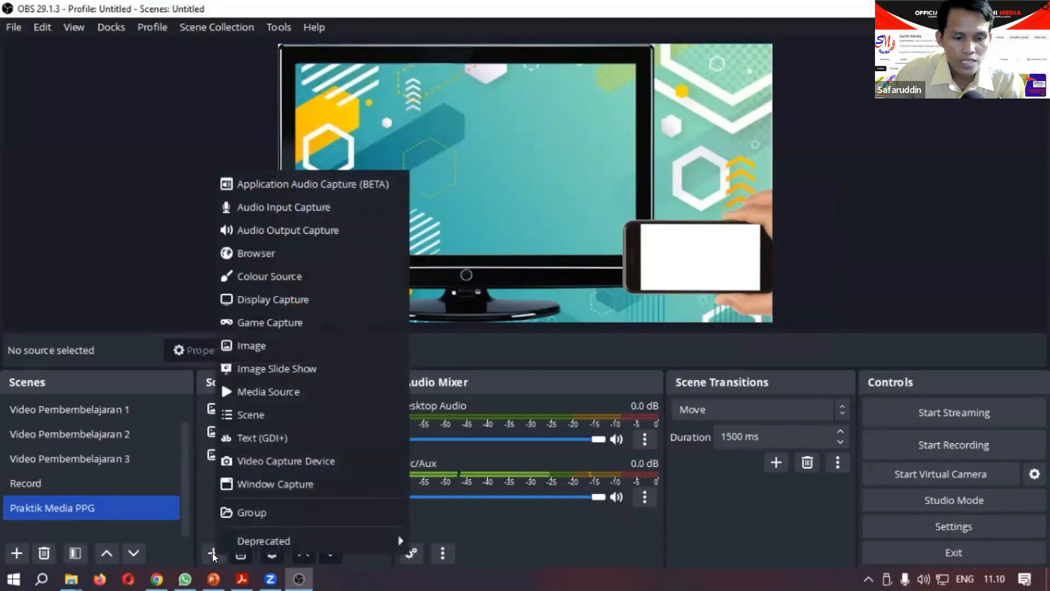
{"action": "left_click", "coordinate": [276, 348]}
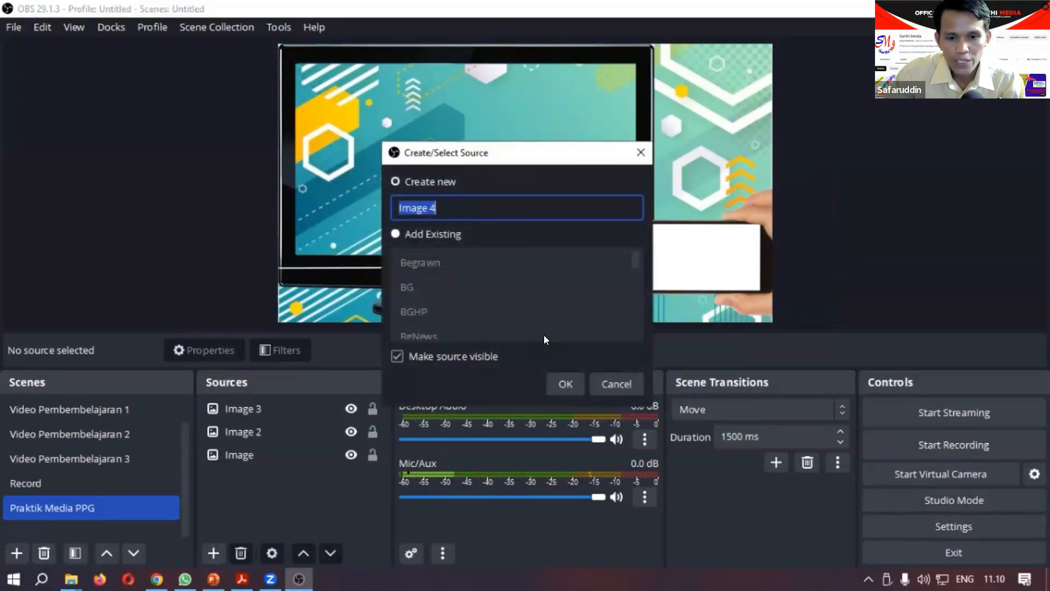
{"action": "left_click", "coordinate": [564, 383]}
{"action": "left_click", "coordinate": [723, 294]}
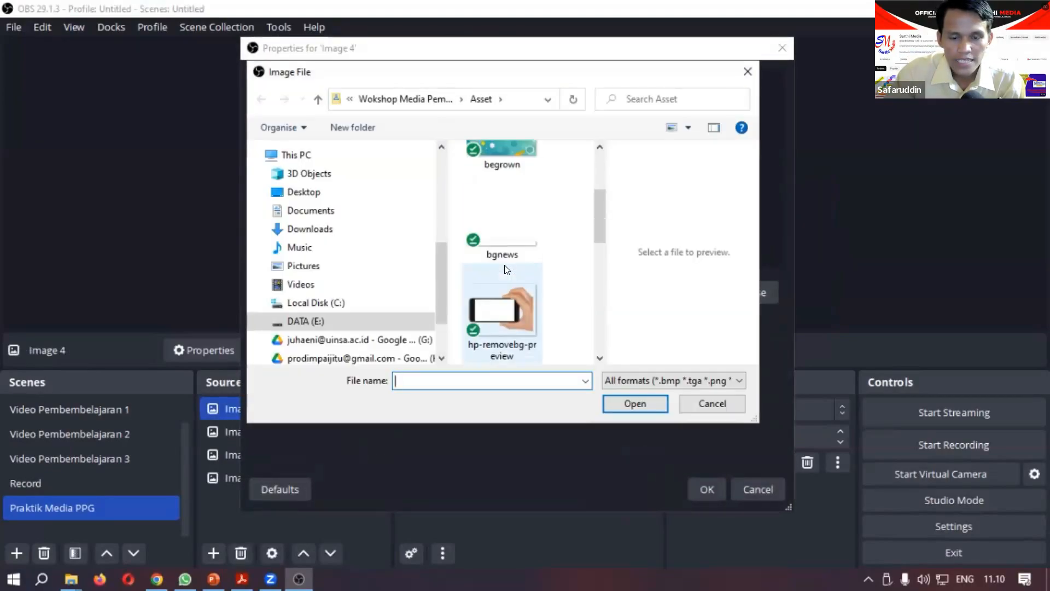
{"action": "scroll", "coordinate": [505, 276], "scroll_direction": "down", "scroll_amount": 1}
{"action": "left_click", "coordinate": [508, 300]}
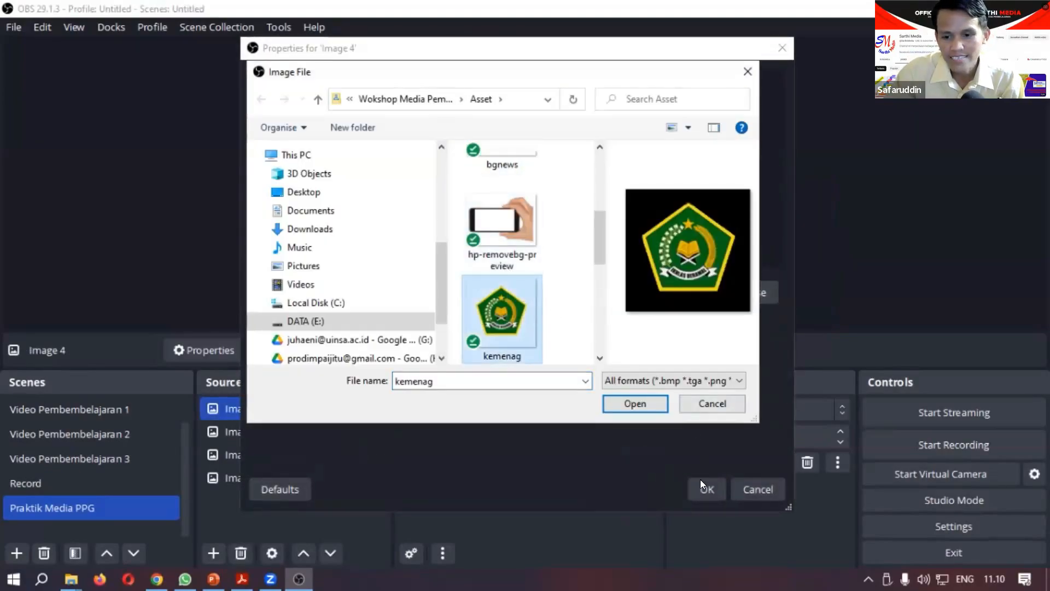
{"action": "left_click", "coordinate": [643, 402]}
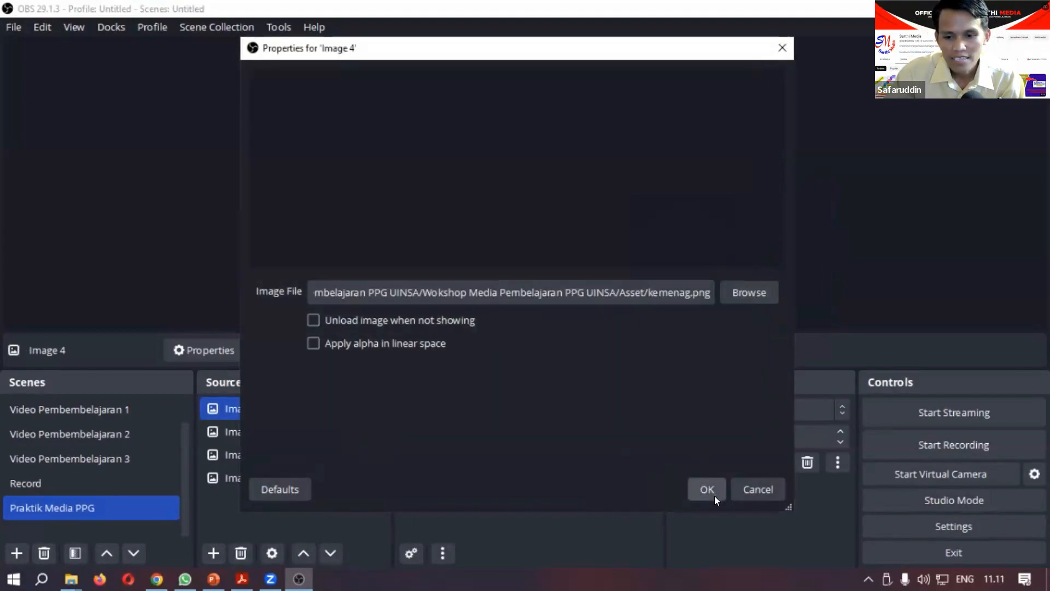
{"action": "left_click", "coordinate": [713, 487]}
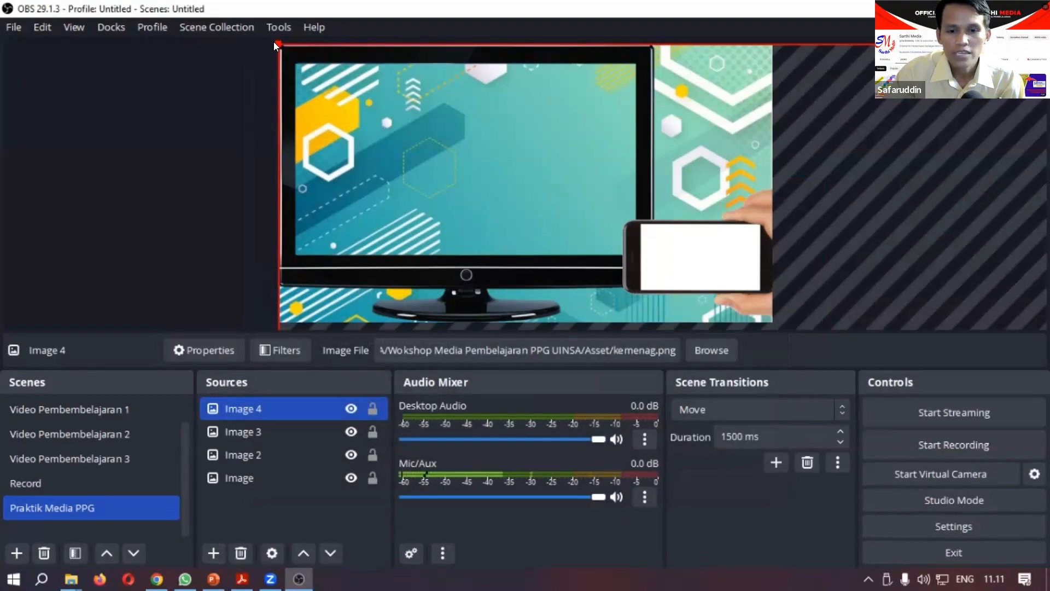
Step: Shrink the kemenag logo and place it at the canvas's upper edge above the phone, about 54 px from the right edge
{"action": "left_click_drag", "start_coordinate": [274, 41], "coordinate": [691, 300]}
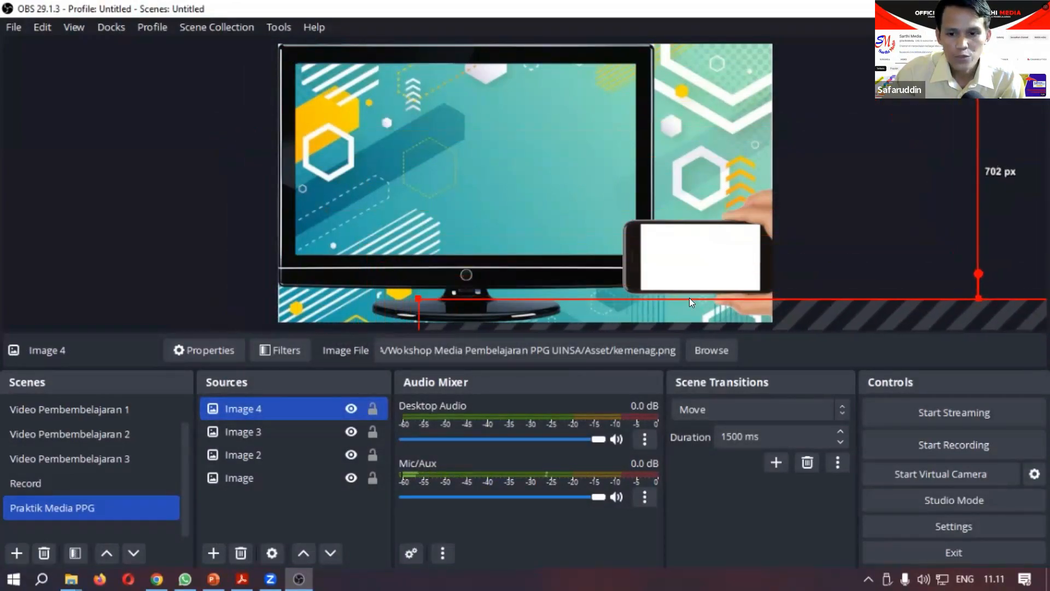
{"action": "left_click_drag", "start_coordinate": [892, 328], "coordinate": [725, 140]}
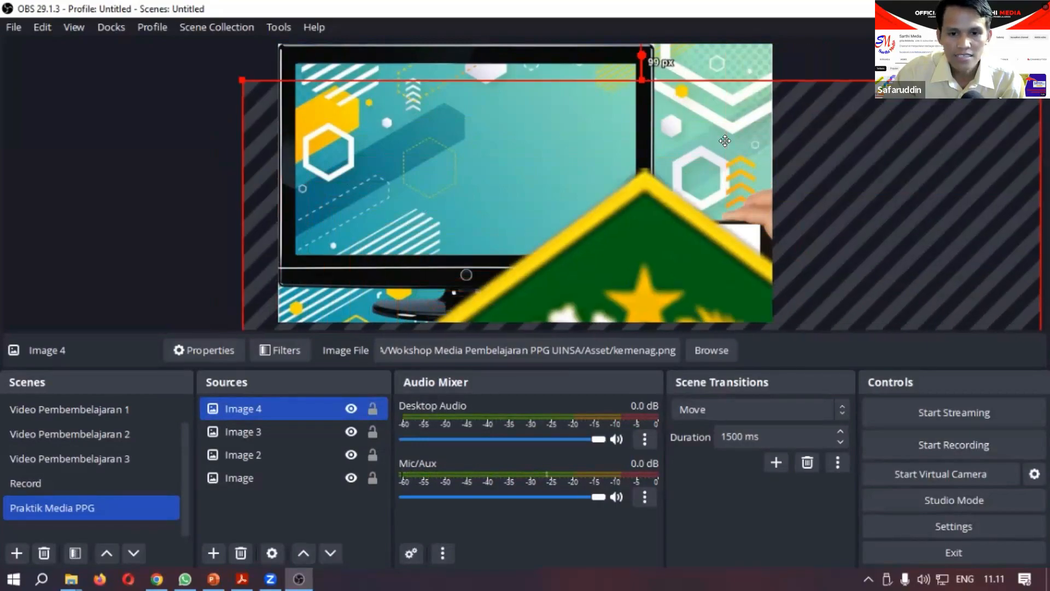
{"action": "left_click_drag", "start_coordinate": [243, 81], "coordinate": [470, 305]}
{"action": "left_click_drag", "start_coordinate": [841, 317], "coordinate": [409, 301]}
{"action": "left_click_drag", "start_coordinate": [536, 209], "coordinate": [478, 226]}
{"action": "mouse_move", "coordinate": [518, 265]}
{"action": "left_mouse_down"}
{"action": "mouse_move", "coordinate": [735, 96]}
{"action": "mouse_move", "coordinate": [714, 82]}
{"action": "left_mouse_up"}
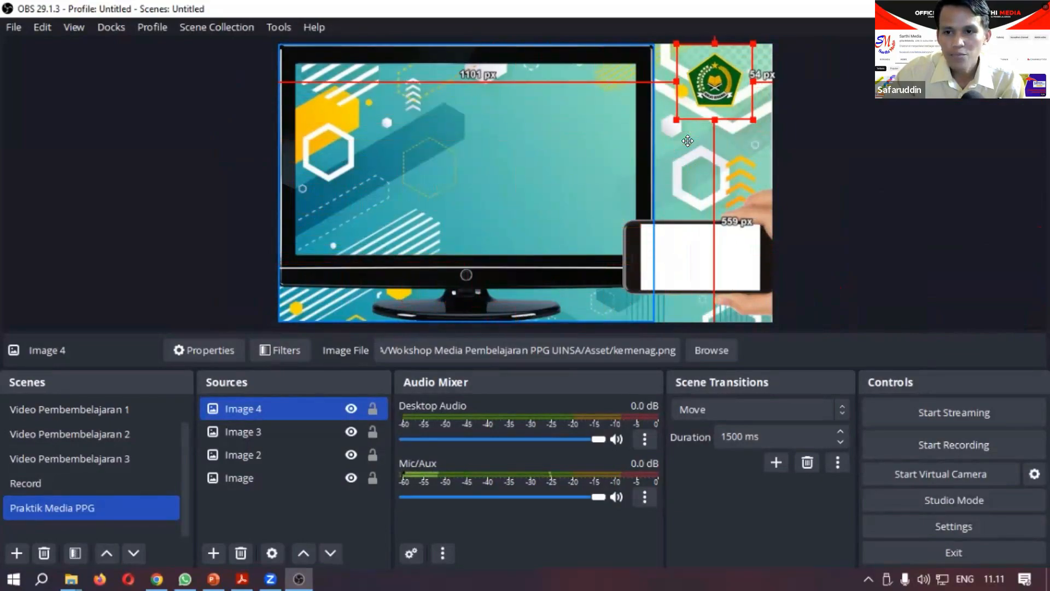
{"action": "left_click", "coordinate": [876, 236]}
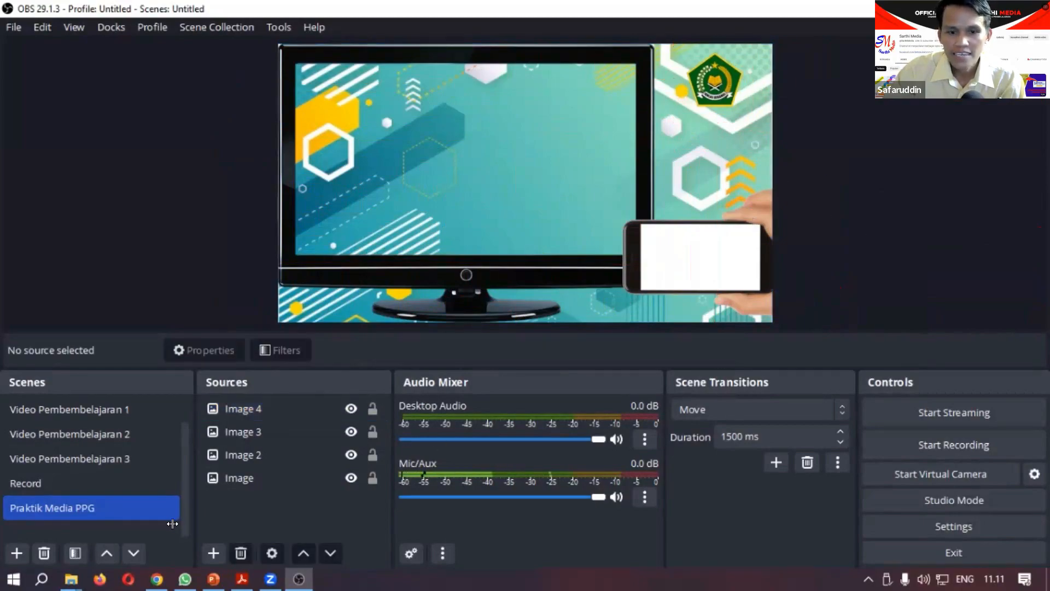
{"action": "left_click", "coordinate": [211, 551]}
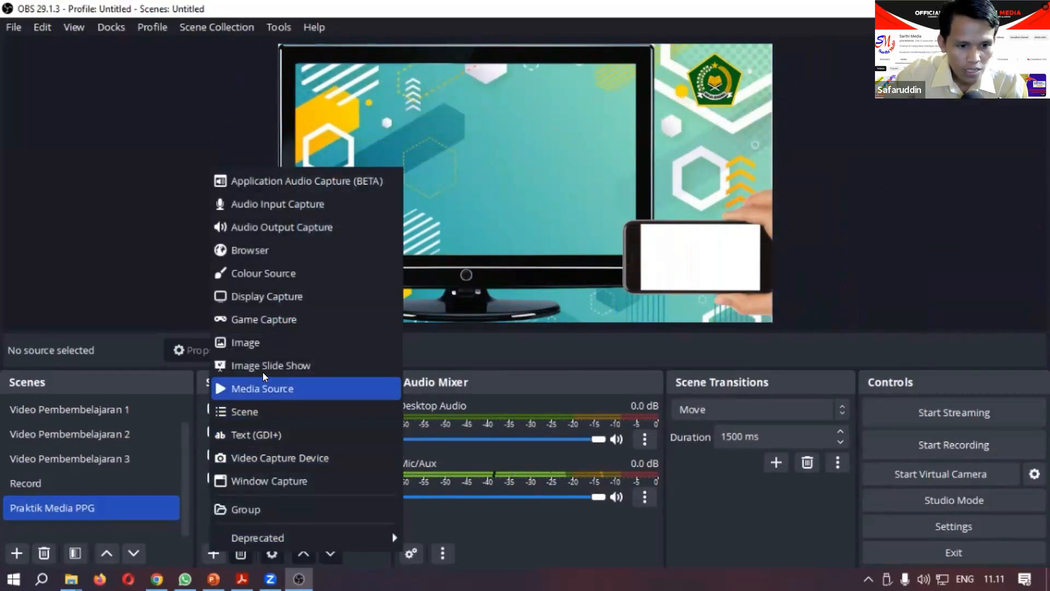
{"action": "left_click", "coordinate": [262, 353]}
{"action": "left_click", "coordinate": [616, 385]}
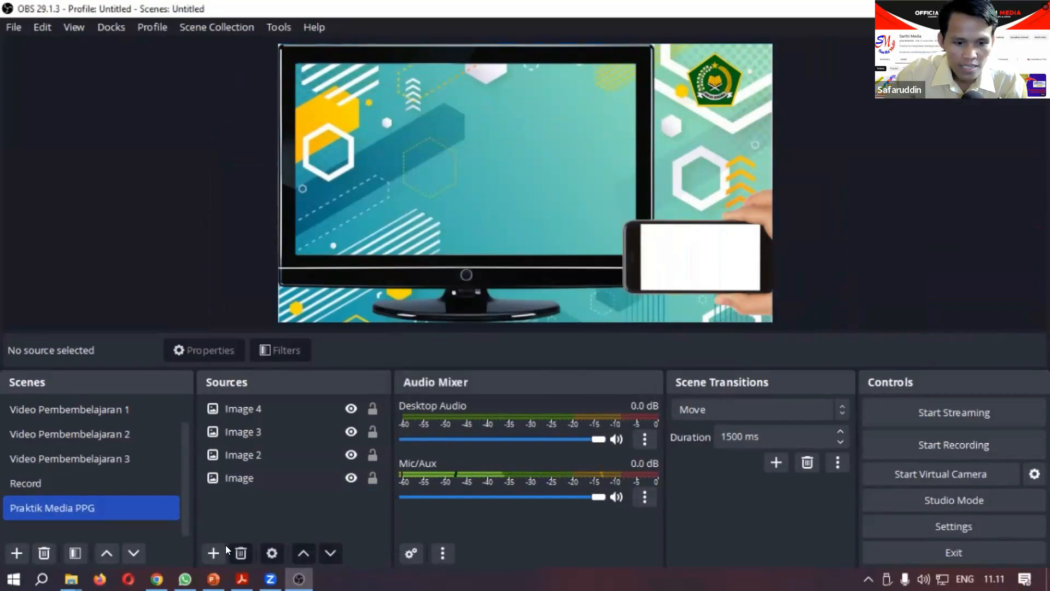
Step: Add a new image source named Image 5 using the UIN logo from the Asset folder
{"action": "left_click", "coordinate": [211, 553]}
{"action": "left_click", "coordinate": [262, 348]}
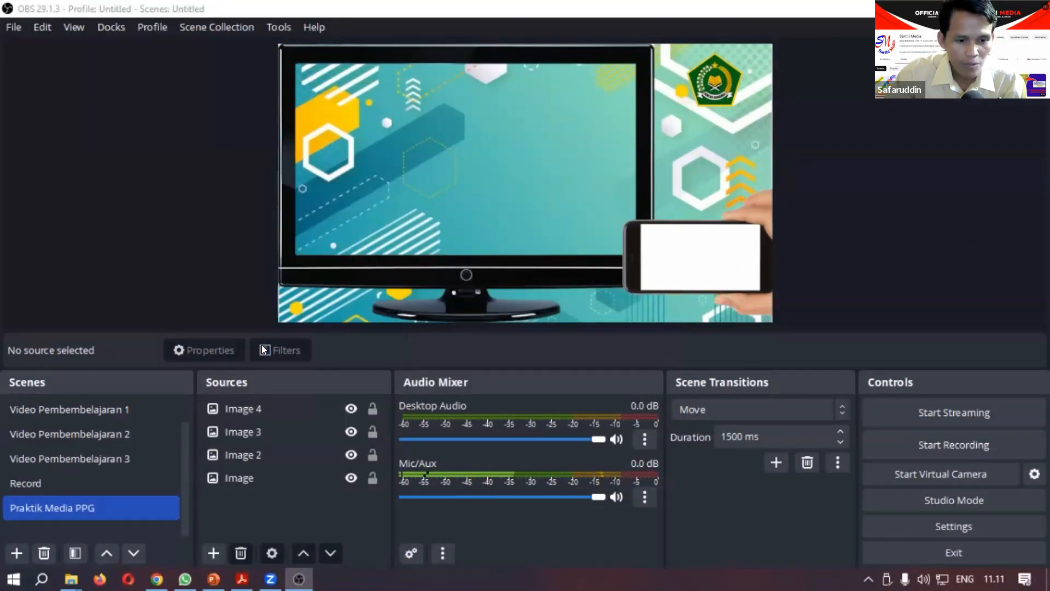
{"action": "left_click", "coordinate": [564, 381]}
{"action": "left_click", "coordinate": [733, 292]}
{"action": "scroll", "coordinate": [557, 267], "scroll_direction": "down", "scroll_amount": 7}
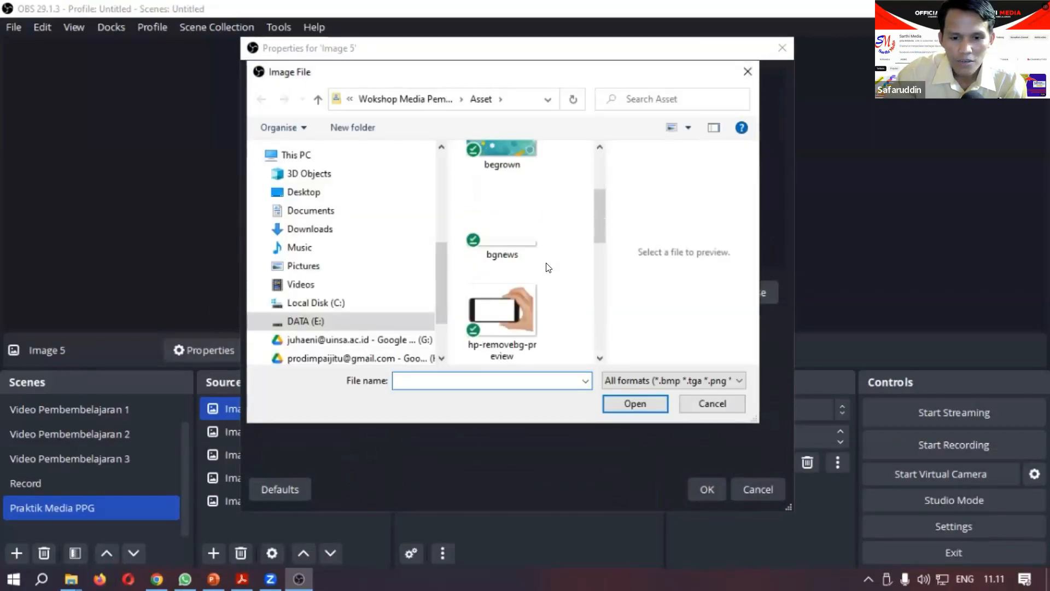
{"action": "scroll", "coordinate": [541, 282], "scroll_direction": "down", "scroll_amount": 3}
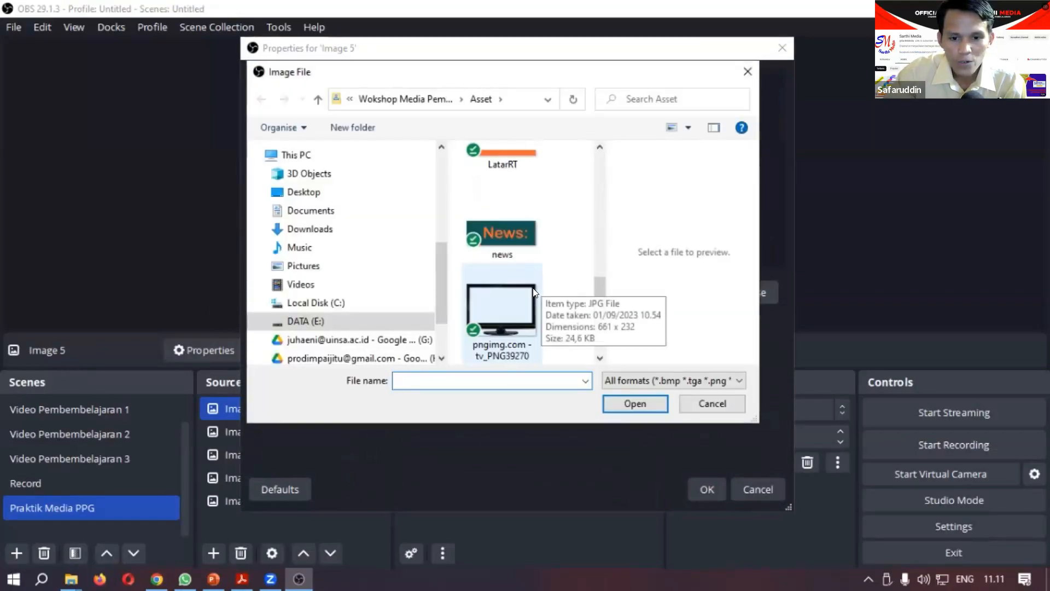
{"action": "left_click", "coordinate": [533, 288]}
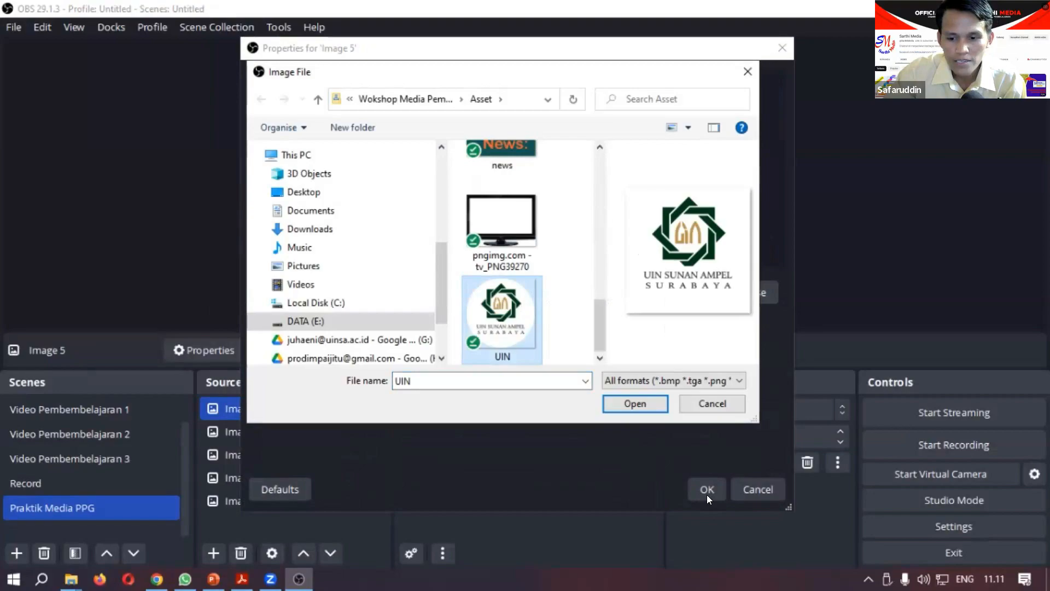
{"action": "left_click", "coordinate": [635, 404]}
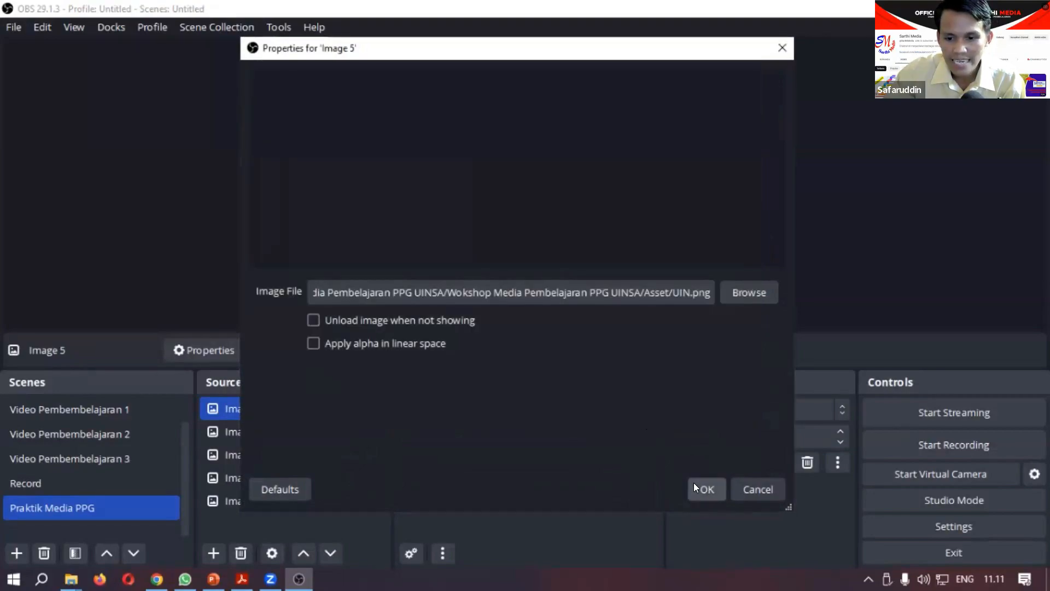
{"action": "left_click", "coordinate": [693, 482]}
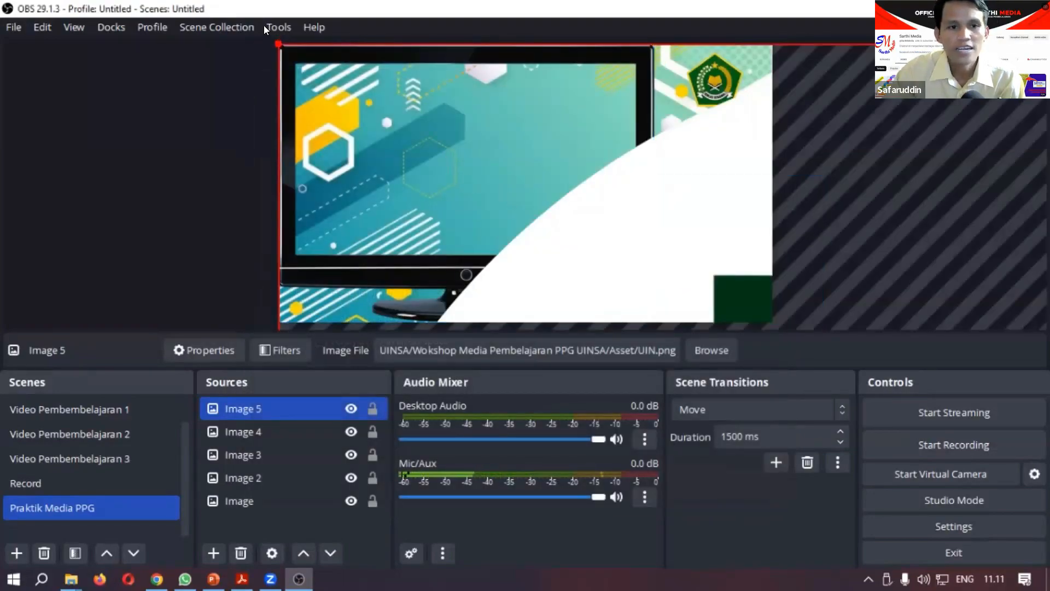
Step: Try to shrink and reposition the oversized UIN logo on the canvas by hand
{"action": "left_click_drag", "start_coordinate": [288, 44], "coordinate": [755, 264]}
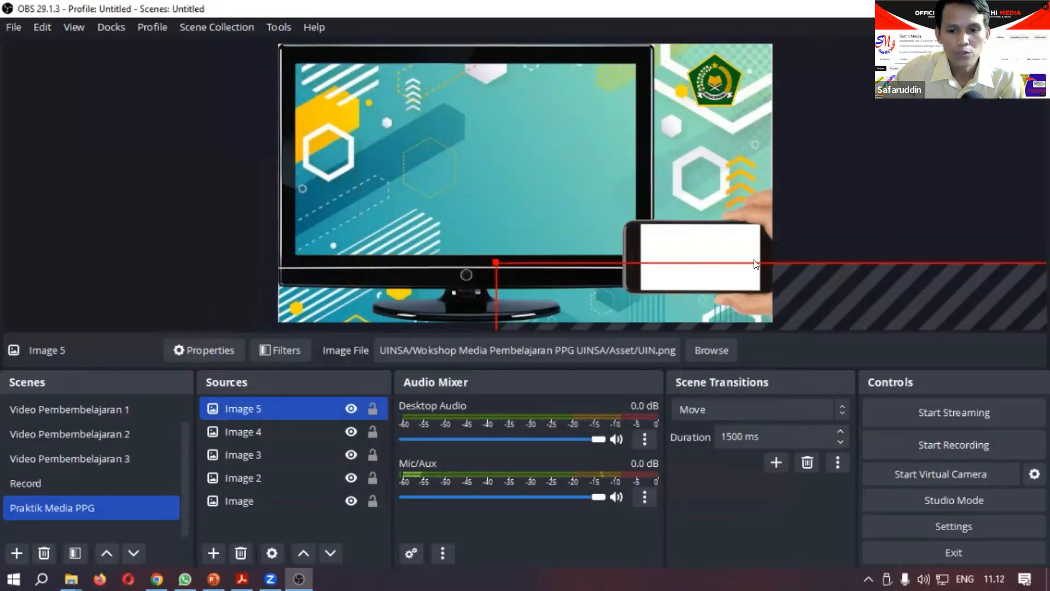
{"action": "left_click_drag", "start_coordinate": [633, 279], "coordinate": [369, 61]}
{"action": "left_click_drag", "start_coordinate": [451, 156], "coordinate": [688, 140]}
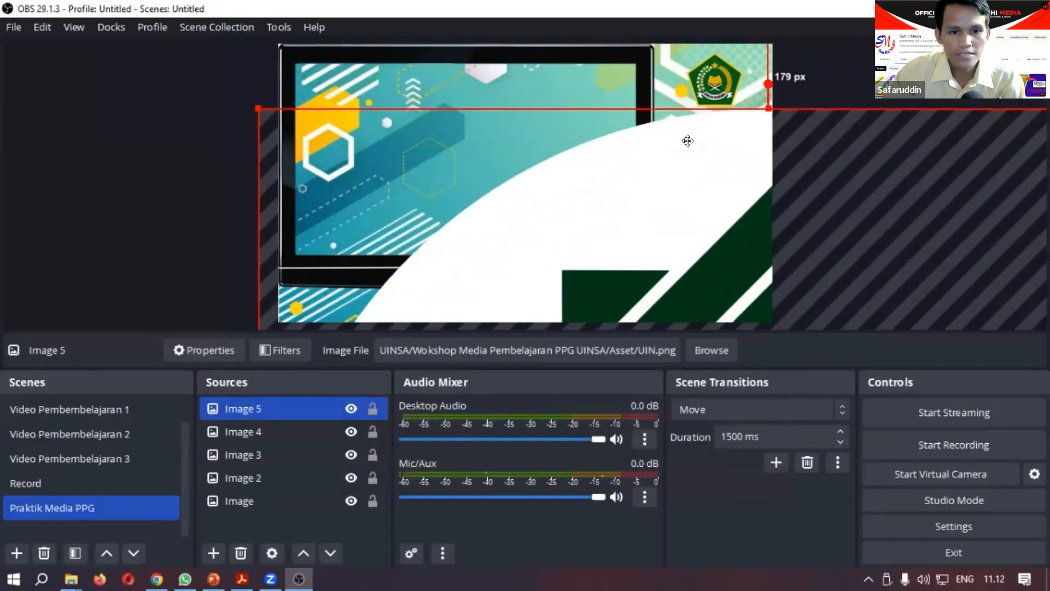
Step: Stretch the UIN logo to the screen, then shrink it into the canvas's lower-right corner, about 1119 px from the left and 493 px from the top
{"action": "right_click", "coordinate": [680, 324]}
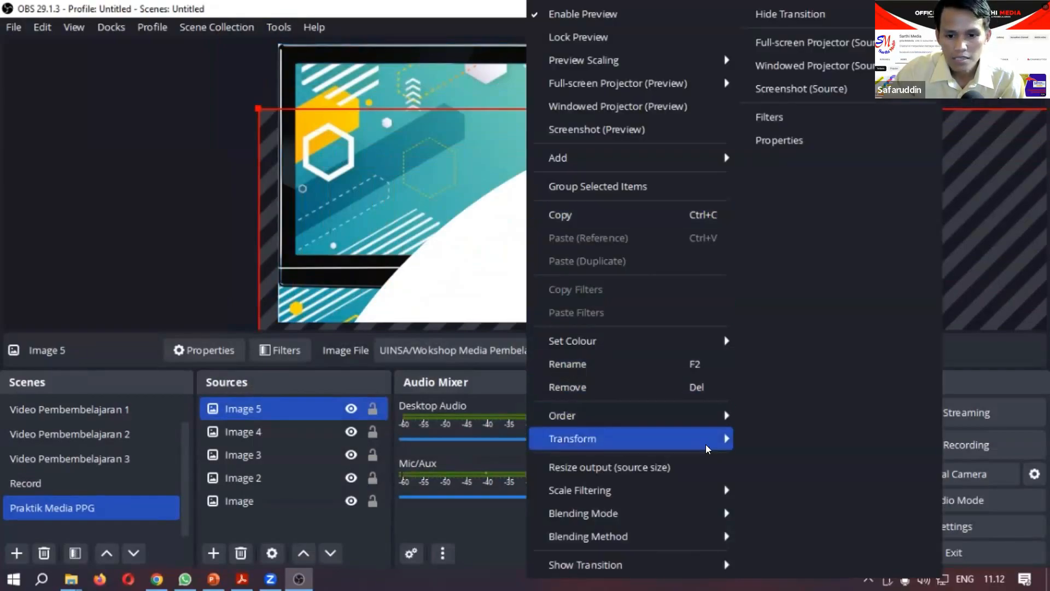
{"action": "mouse_move", "coordinate": [717, 442]}
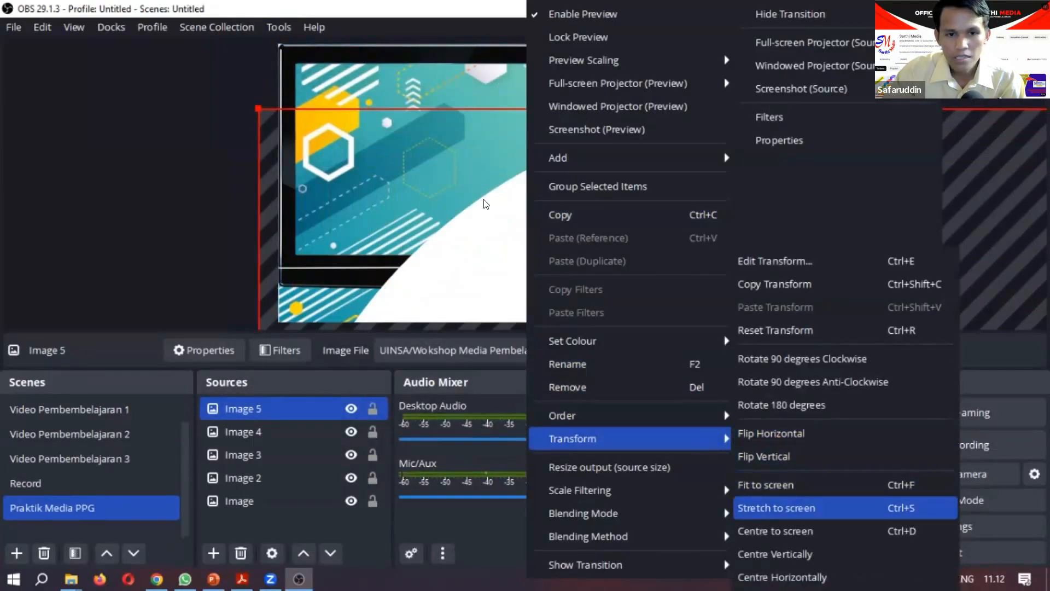
{"action": "left_click", "coordinate": [803, 507]}
{"action": "left_click_drag", "start_coordinate": [289, 56], "coordinate": [685, 272]}
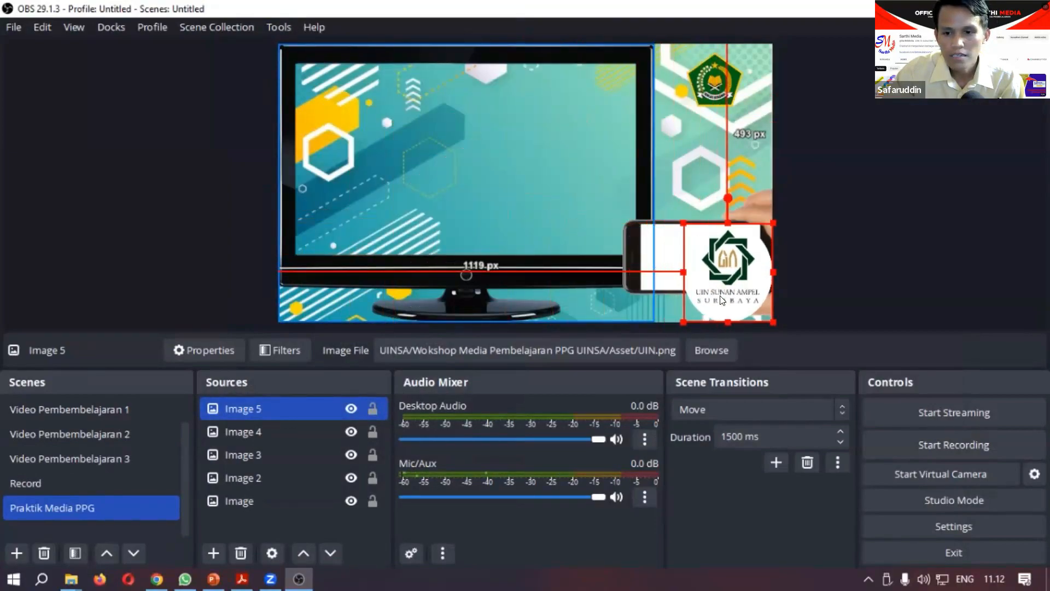
Step: Shrink the UIN logo further and place it below the kemenag logo, about 222 px from the canvas's top and 57 px from its right edge
{"action": "left_click_drag", "start_coordinate": [743, 257], "coordinate": [729, 158]}
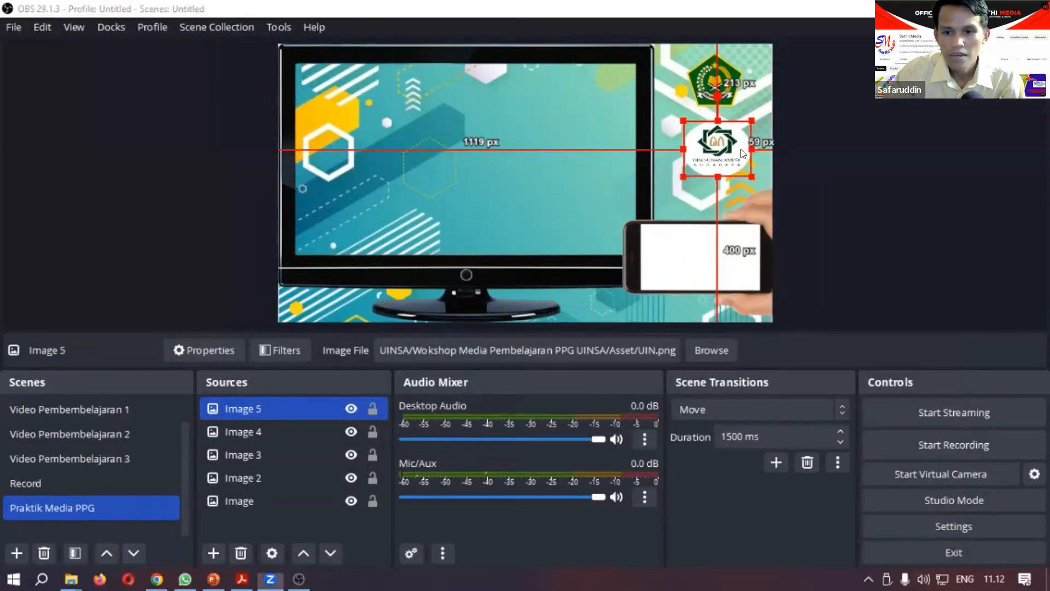
{"action": "left_click_drag", "start_coordinate": [744, 174], "coordinate": [746, 184]}
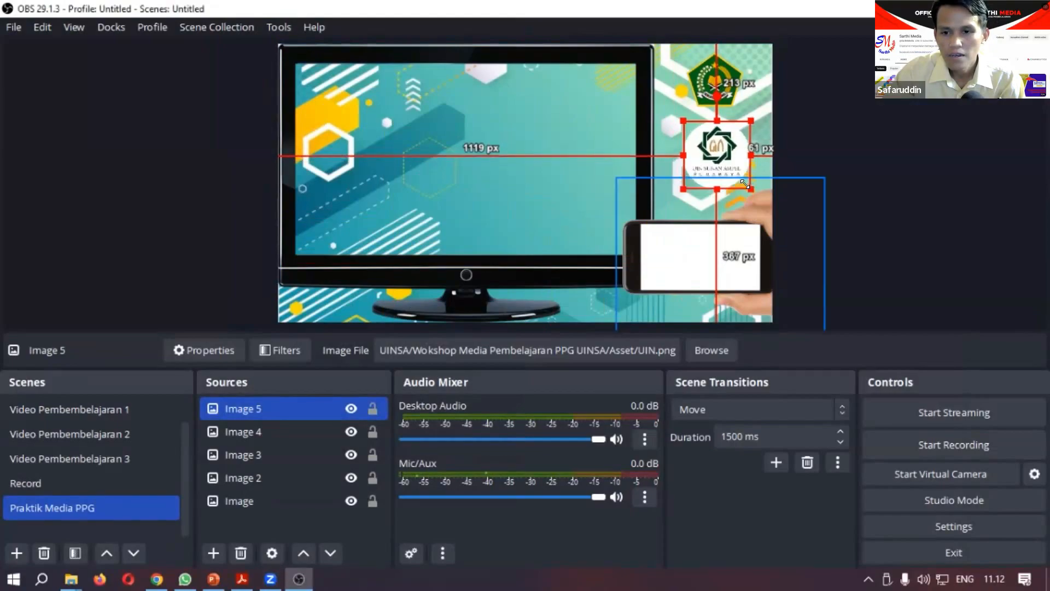
{"action": "left_click_drag", "start_coordinate": [698, 159], "coordinate": [702, 161]}
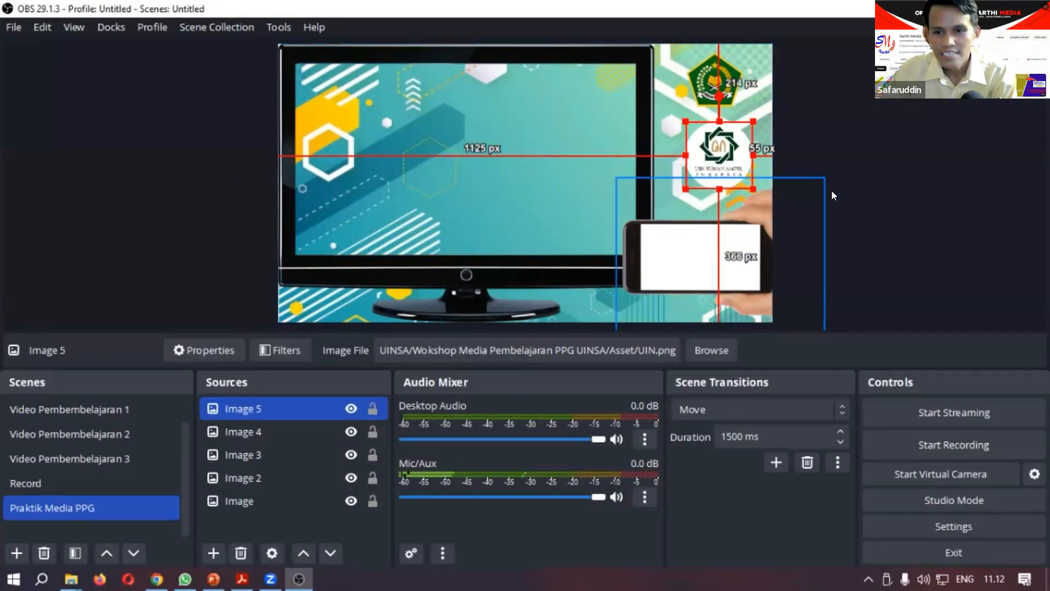
{"action": "left_click", "coordinate": [222, 255]}
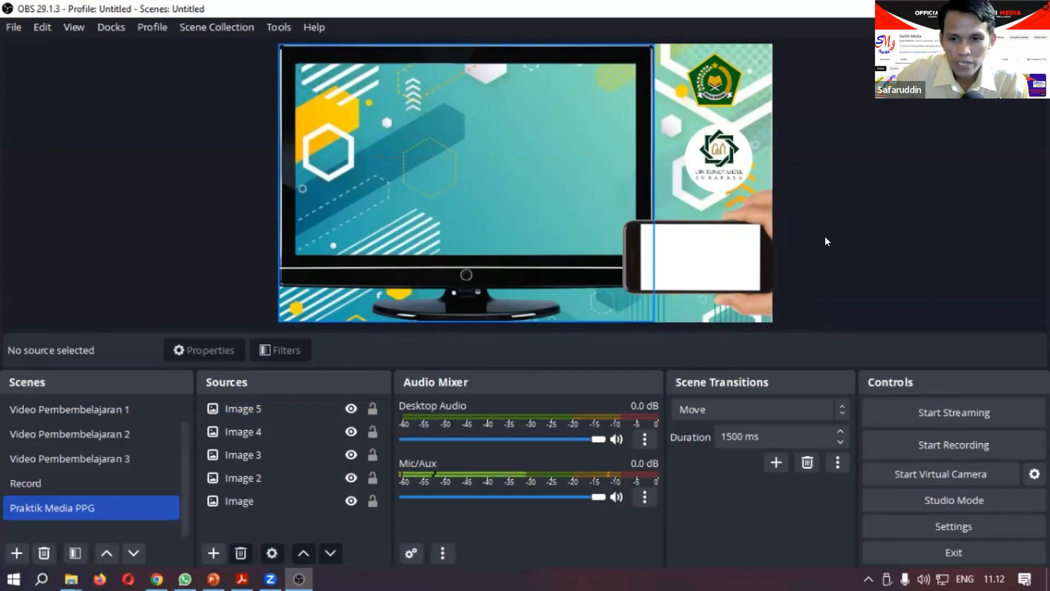
{"action": "left_click", "coordinate": [712, 166]}
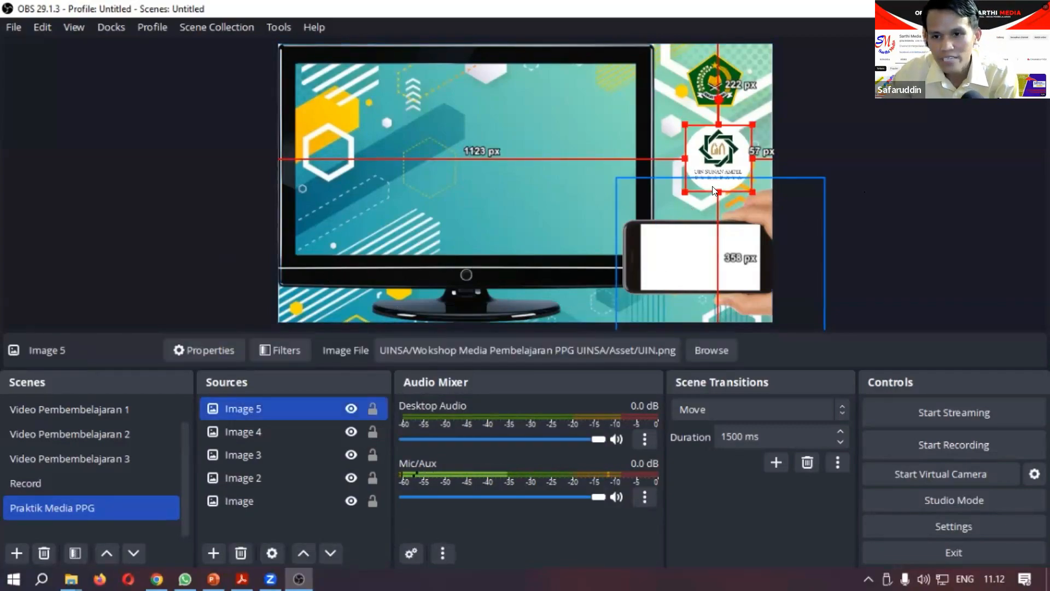
{"action": "left_click", "coordinate": [208, 257]}
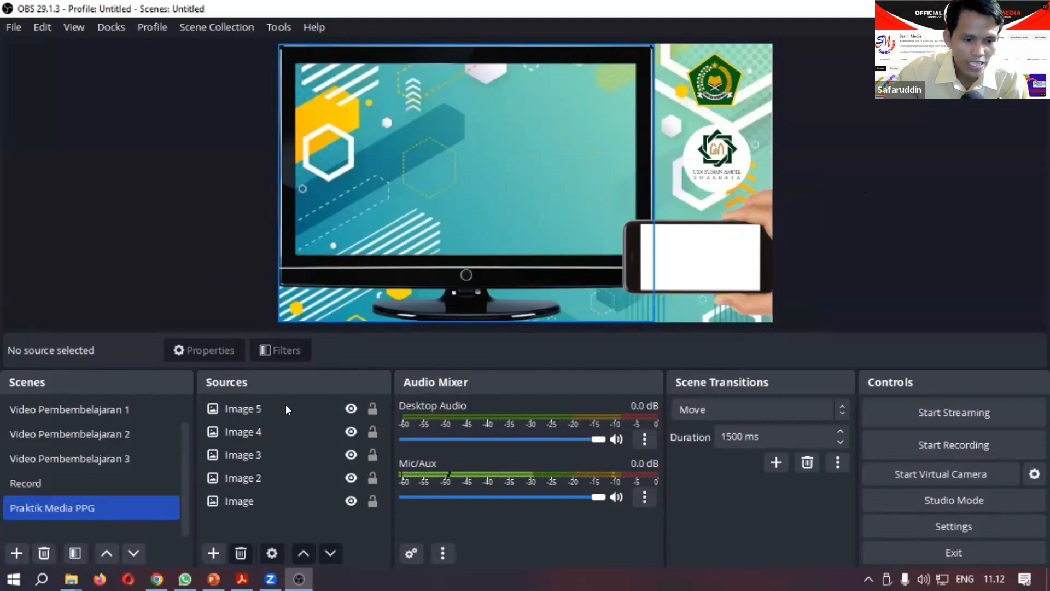
Step: Add a new image source named Image 6 using the bgnews file from the Asset folder
{"action": "left_click", "coordinate": [212, 554]}
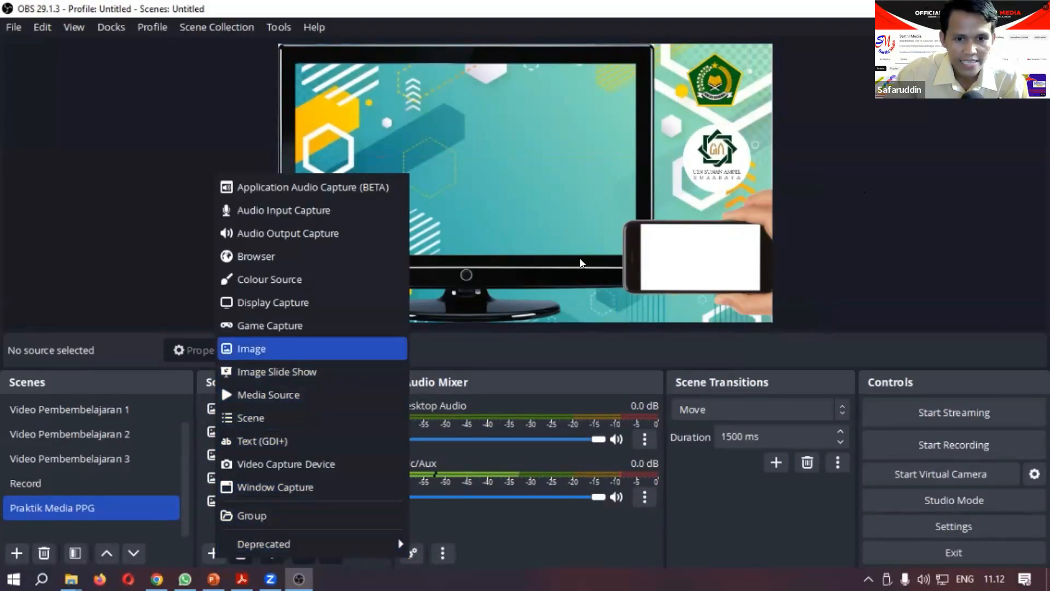
{"action": "left_click", "coordinate": [296, 351]}
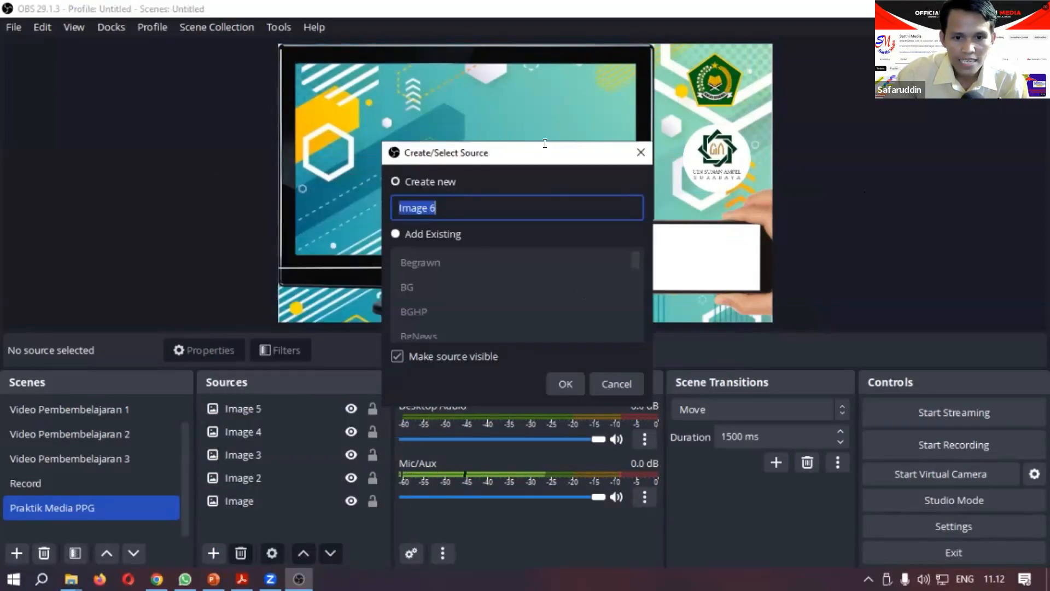
{"action": "left_click_drag", "start_coordinate": [545, 143], "coordinate": [512, 54]}
{"action": "left_click", "coordinate": [537, 292]}
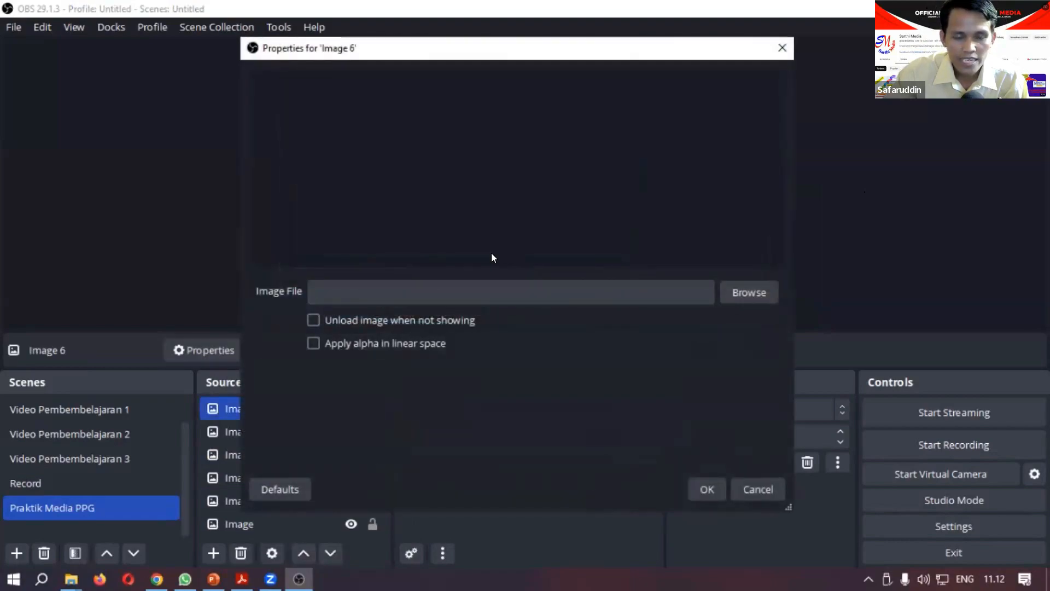
{"action": "left_click", "coordinate": [744, 292]}
{"action": "scroll", "coordinate": [554, 239], "scroll_direction": "down", "scroll_amount": 3}
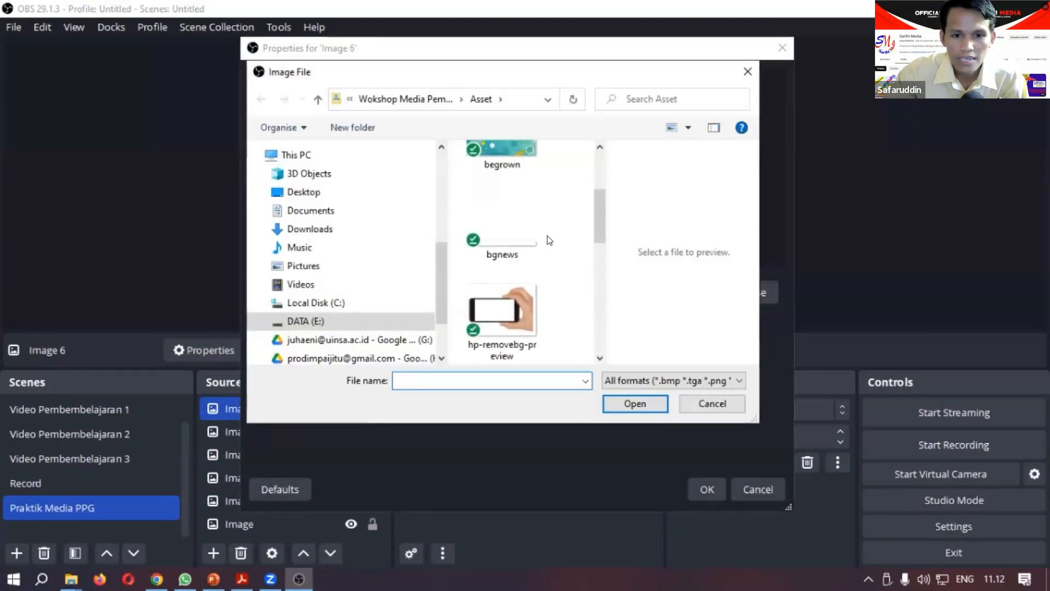
{"action": "left_click", "coordinate": [520, 237]}
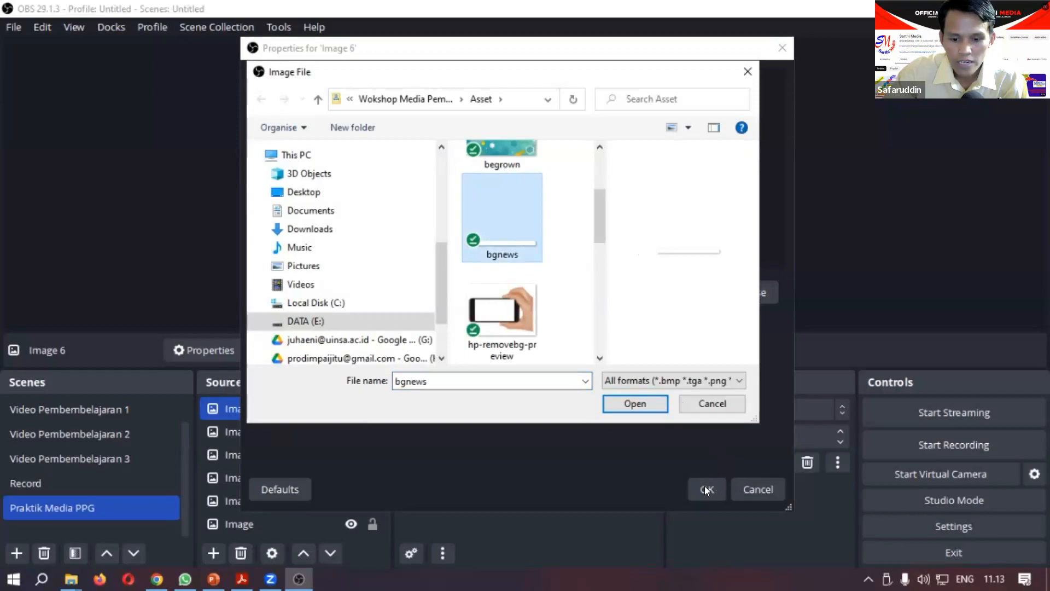
{"action": "left_click", "coordinate": [652, 408]}
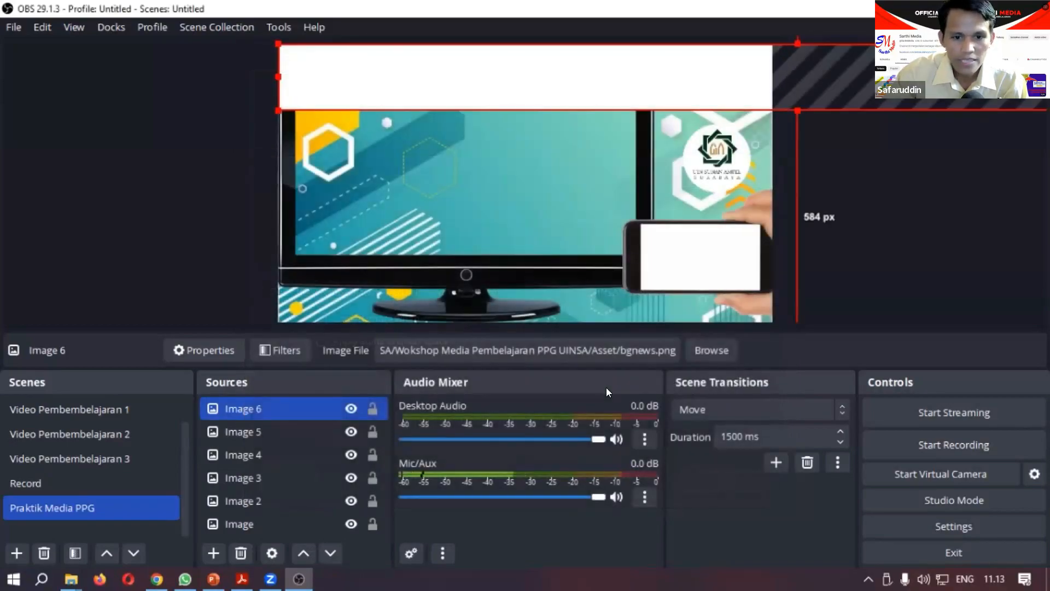
Step: Fit the white bgnews bar onto the TV's lower frame beside the phone, about 42 px from the canvas's left, 416 px from the right and 596 px from the top
{"action": "left_click_drag", "start_coordinate": [281, 46], "coordinate": [339, 267]}
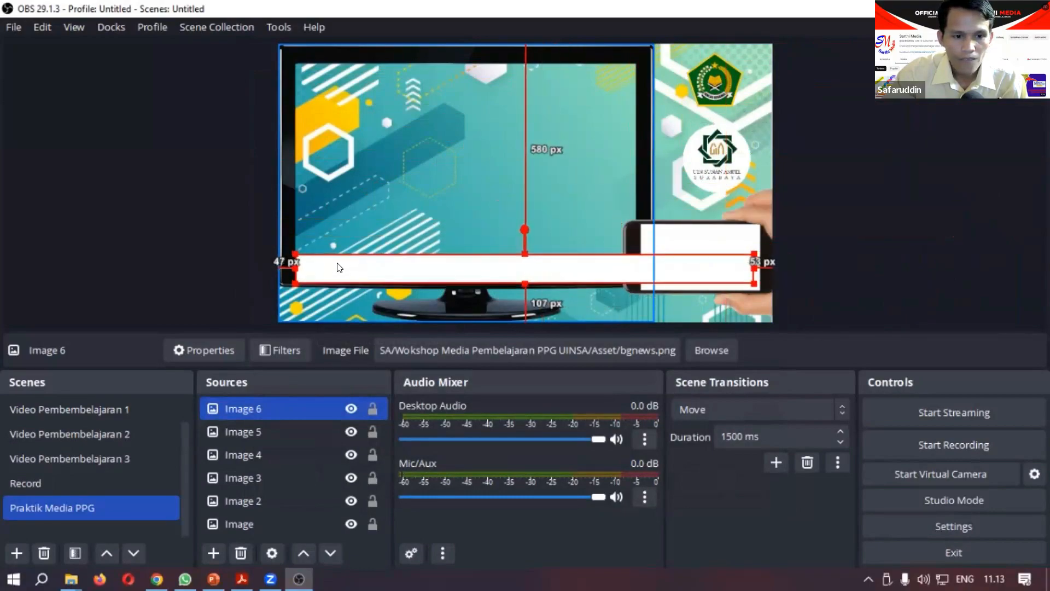
{"action": "left_click_drag", "start_coordinate": [746, 262], "coordinate": [578, 259]}
{"action": "key", "text": "Down"}
{"action": "key", "text": "Down"}
{"action": "key", "text": "Down"}
{"action": "key", "text": "Down"}
{"action": "key", "text": "Down"}
{"action": "key", "text": "Down"}
{"action": "key", "text": "Down"}
{"action": "key", "text": "Down"}
{"action": "key", "text": "Down"}
{"action": "key", "text": "Down"}
{"action": "key", "text": "Down"}
{"action": "key", "text": "Down"}
{"action": "key", "text": "Down"}
{"action": "key", "text": "Down"}
{"action": "key", "text": "Down"}
{"action": "key", "text": "Down"}
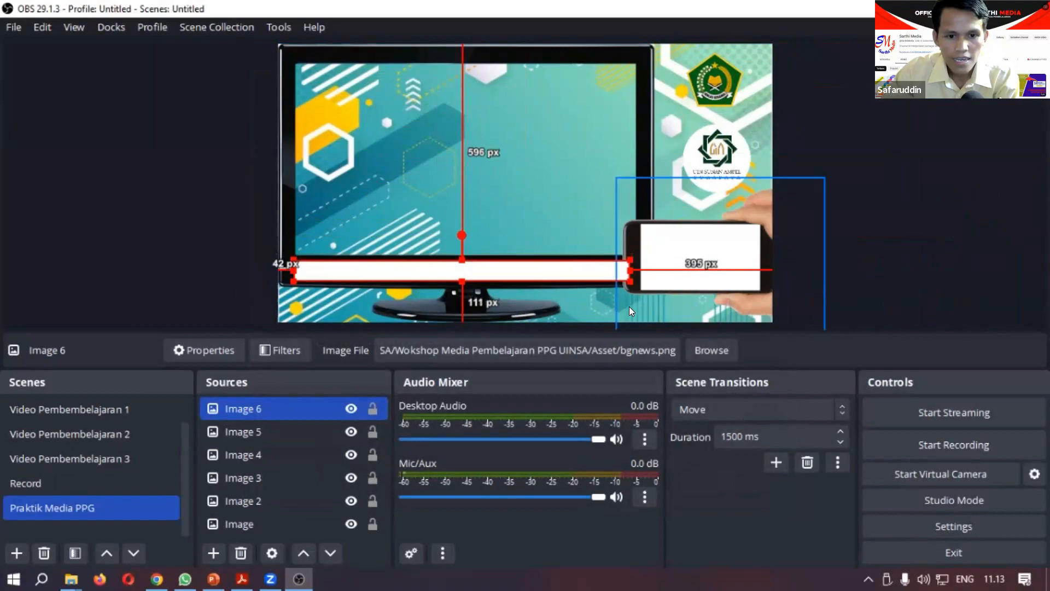
{"action": "left_click_drag", "start_coordinate": [620, 265], "coordinate": [615, 265]}
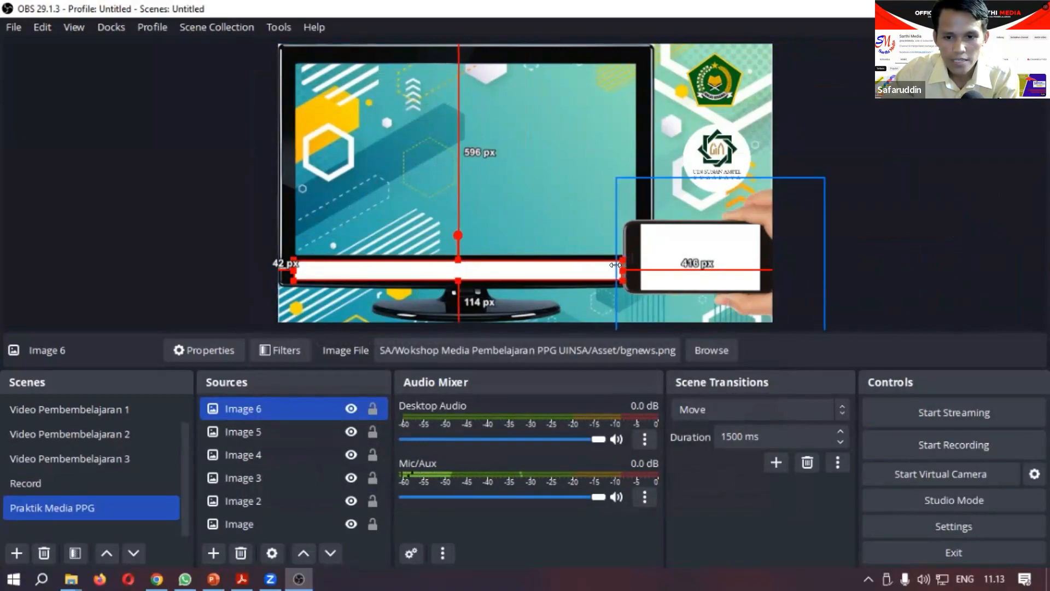
{"action": "left_click", "coordinate": [902, 260]}
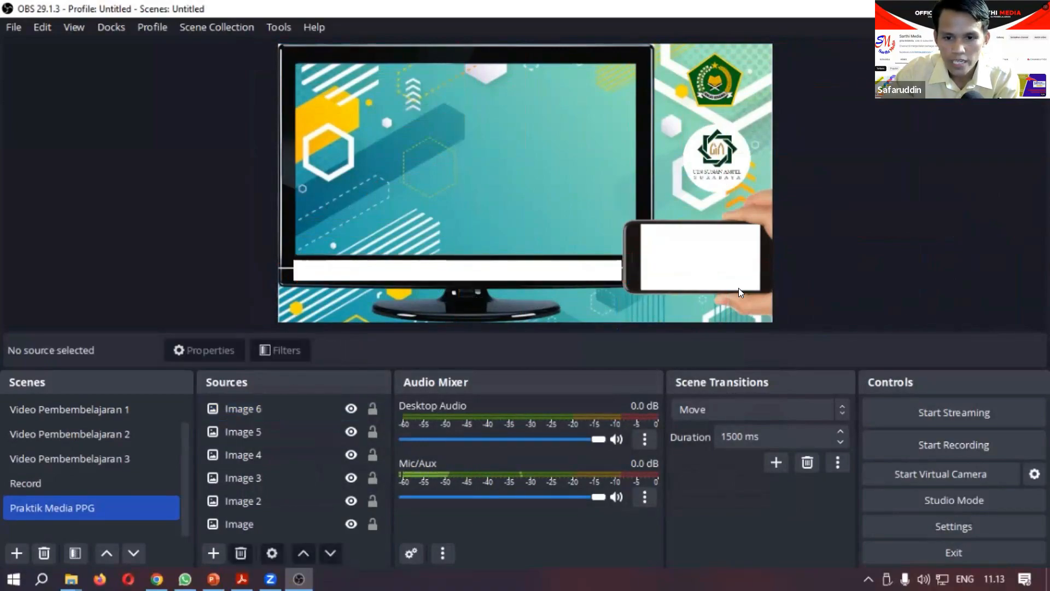
{"action": "left_click", "coordinate": [558, 265]}
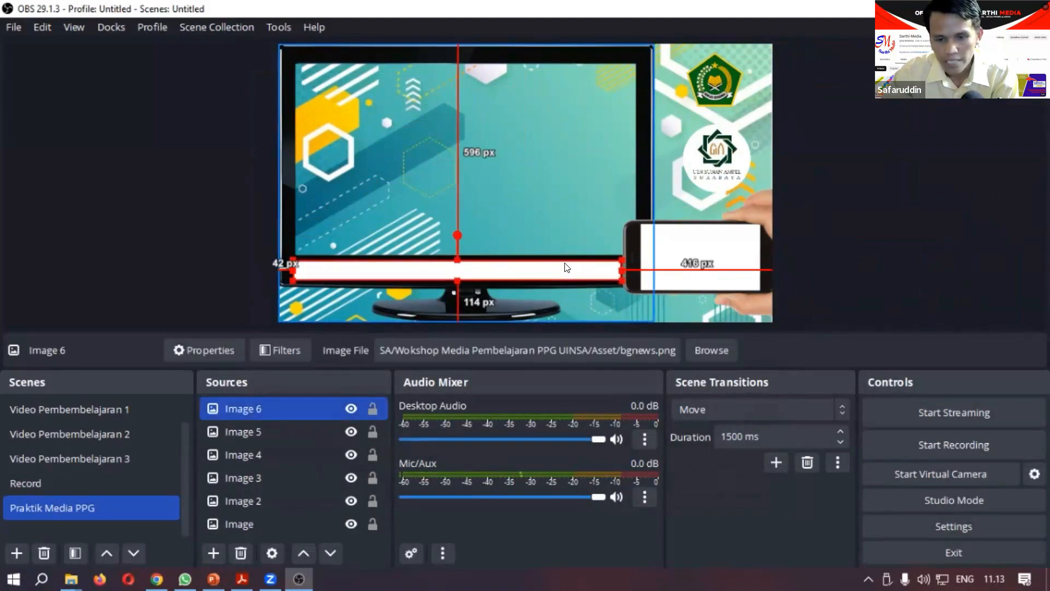
{"action": "left_click", "coordinate": [933, 224]}
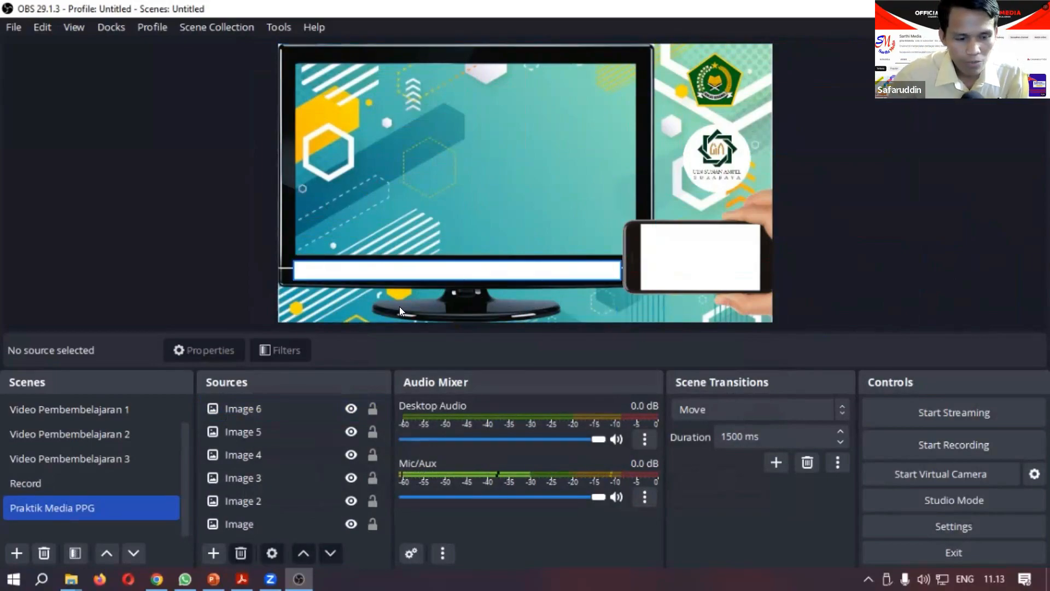
Step: Add a new Text (GDI+) source with the default name to the Praktik Media PPG scene
{"action": "left_click", "coordinate": [212, 553]}
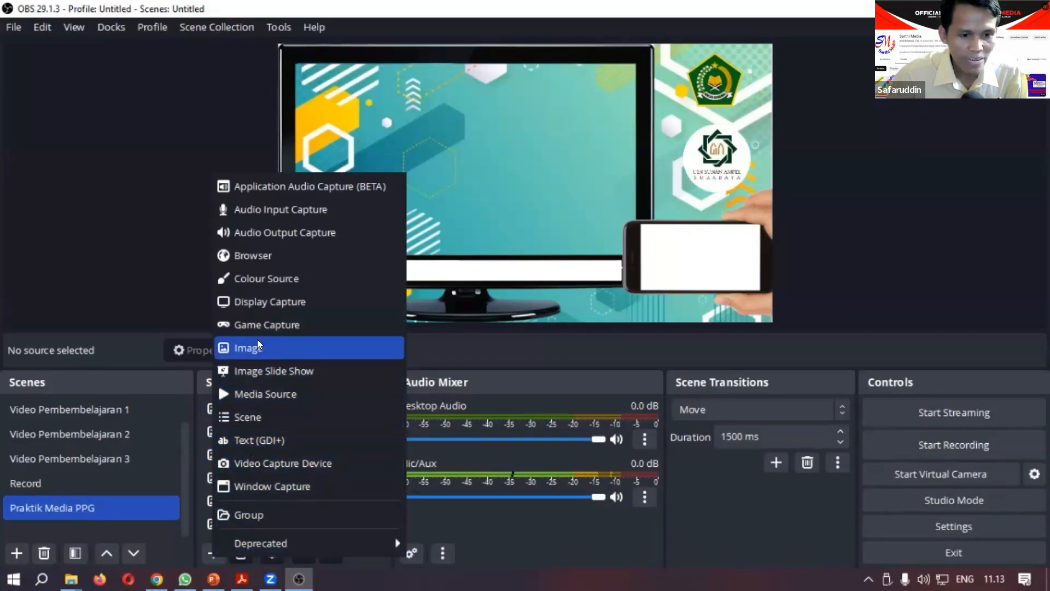
{"action": "left_click", "coordinate": [261, 443]}
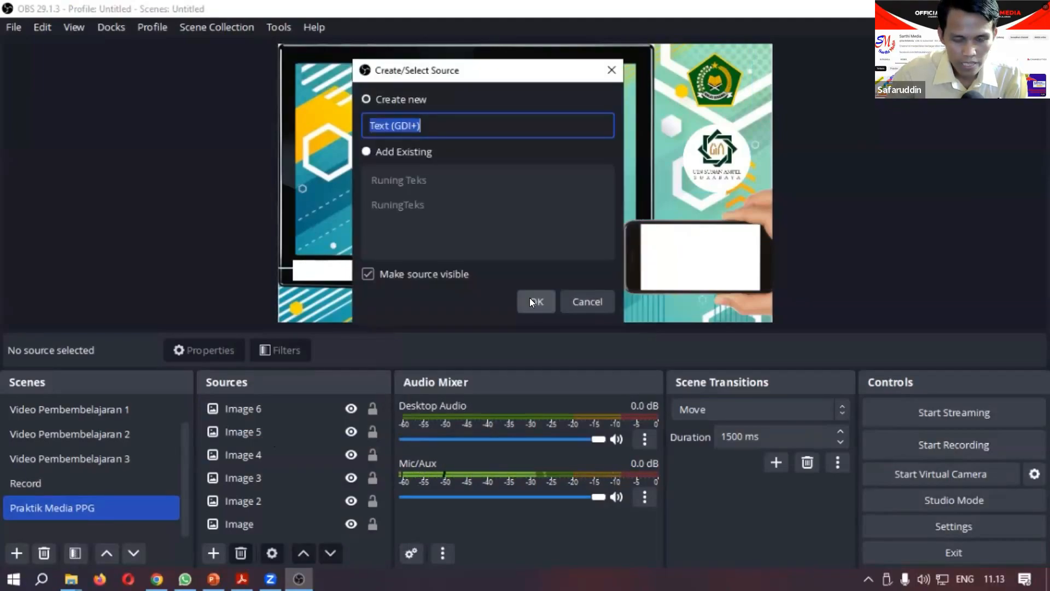
{"action": "left_click", "coordinate": [529, 299]}
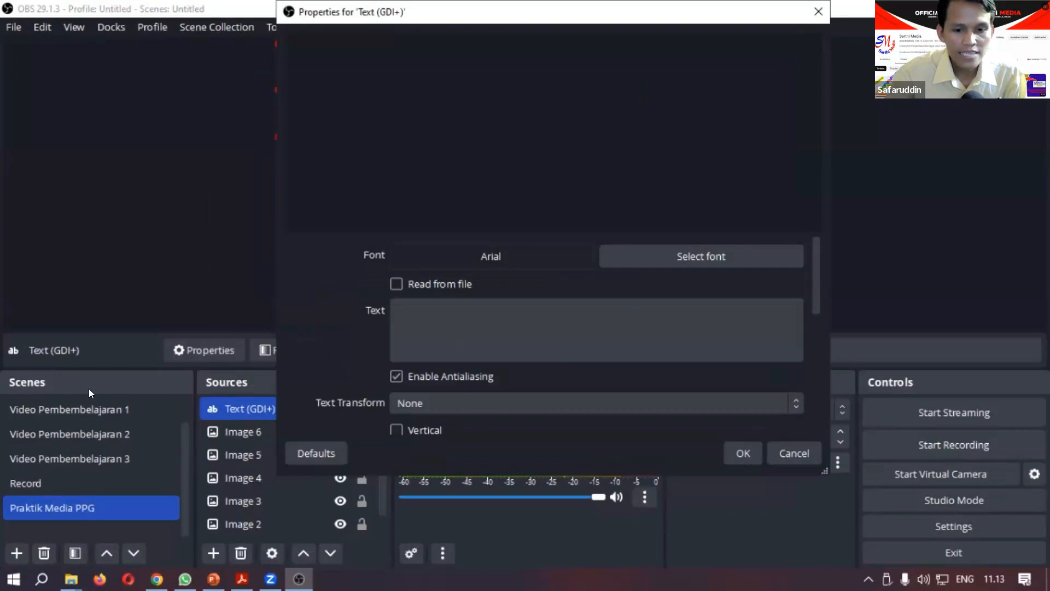
Step: Enter "Selamat Datang di Media Pembelajaran Digital" as the source's text, with a capital D in Digital
{"action": "left_click", "coordinate": [468, 317]}
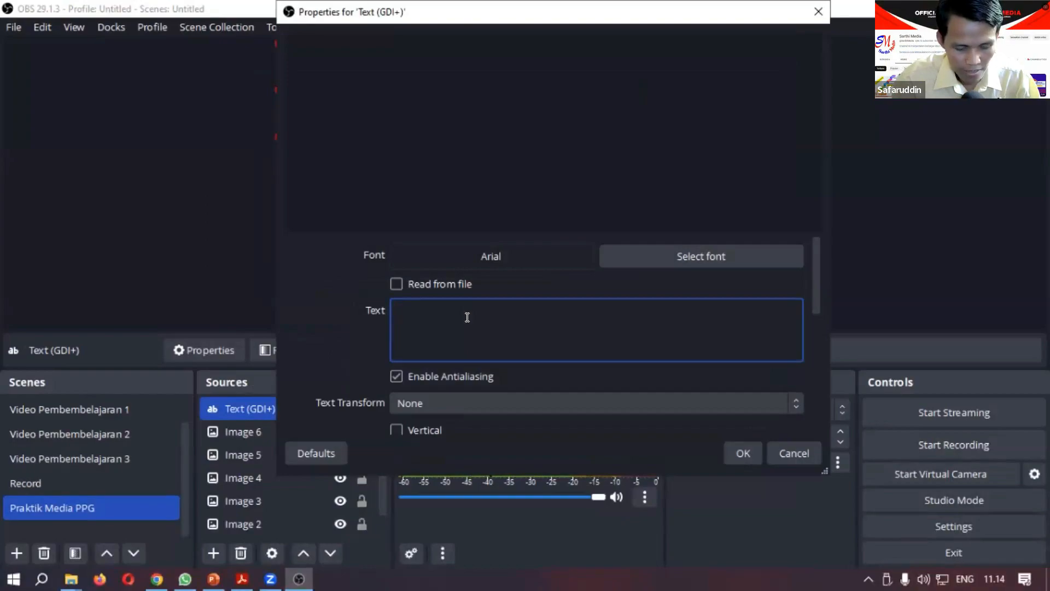
{"action": "type", "text": "Selamat "}
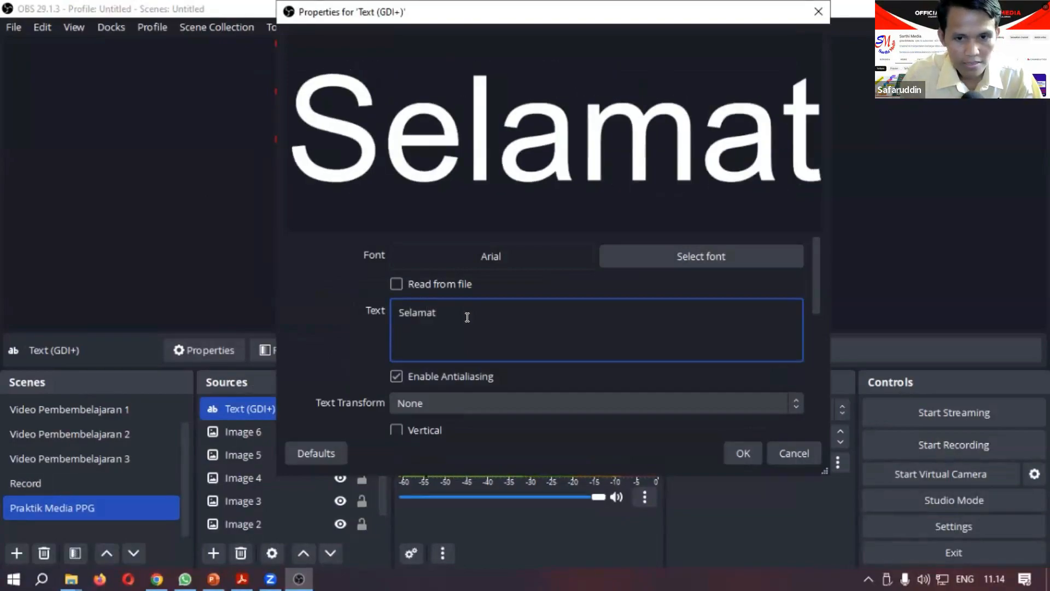
{"action": "type", "text": "Datang"}
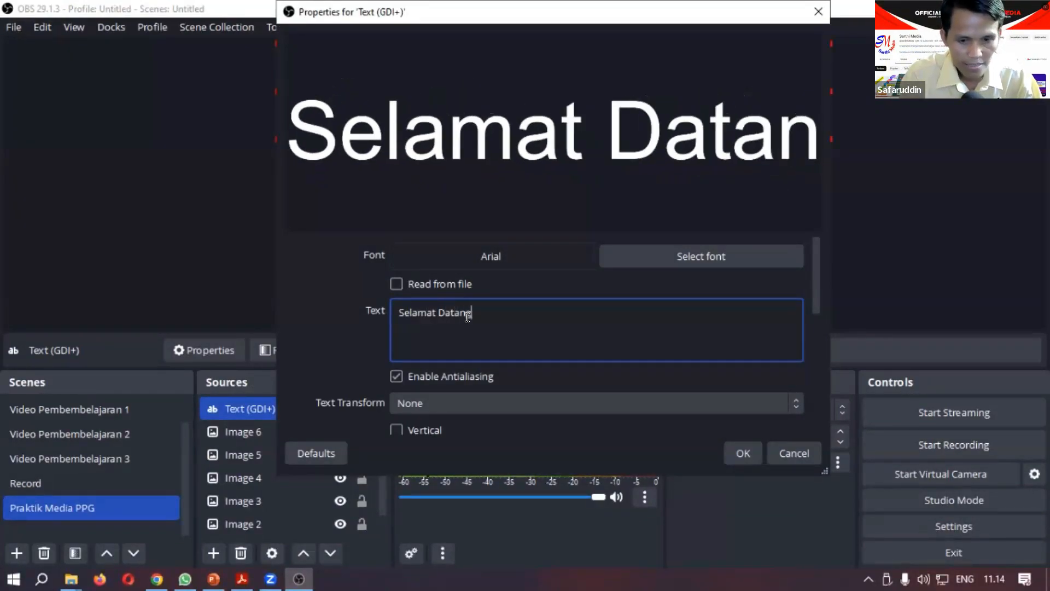
{"action": "type", "text": " di "}
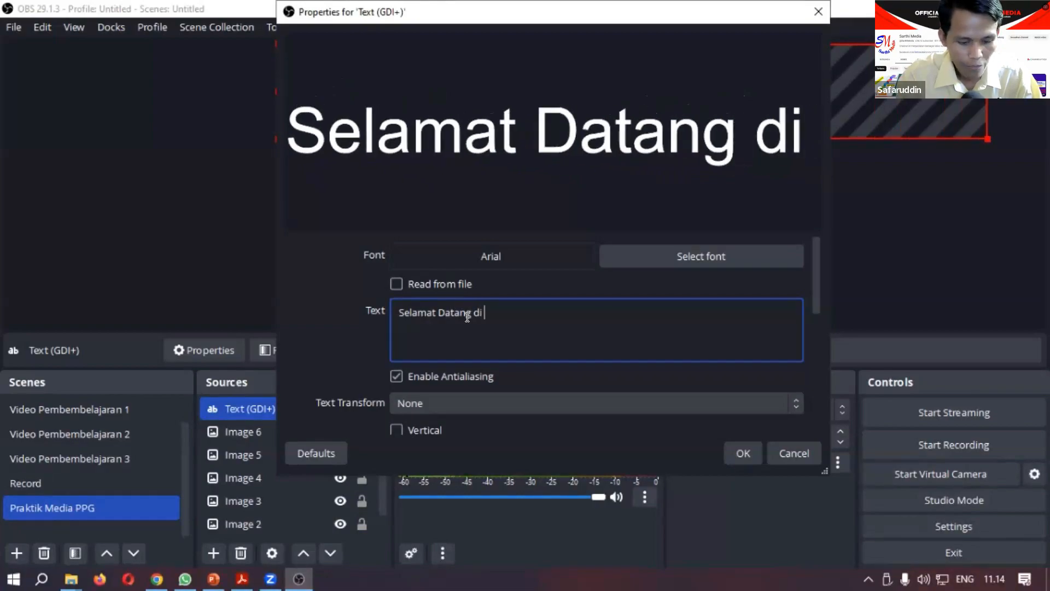
{"action": "type", "text": "Media P"}
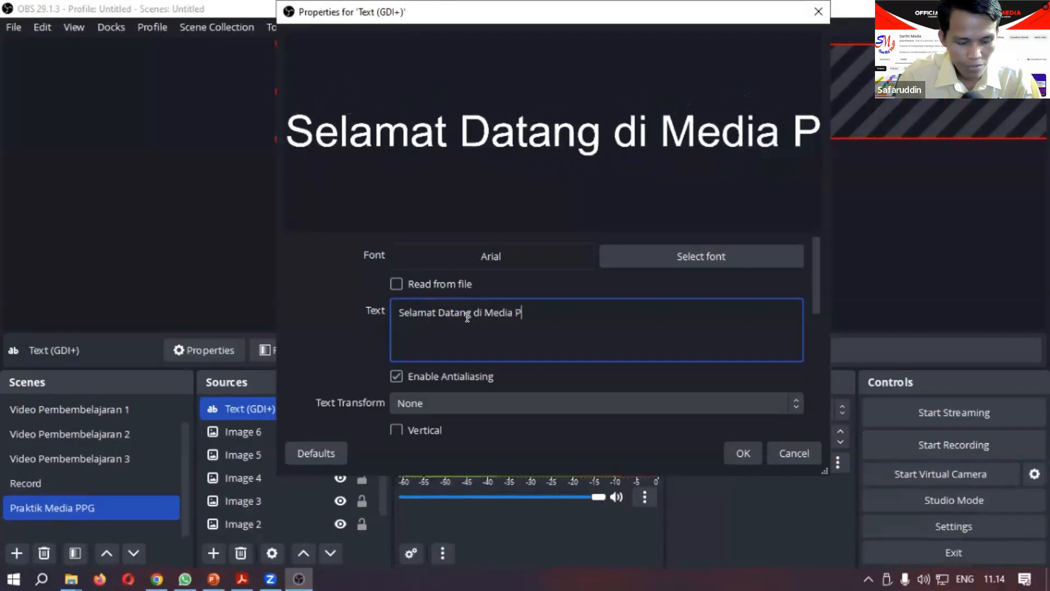
{"action": "type", "text": "embelajaran "}
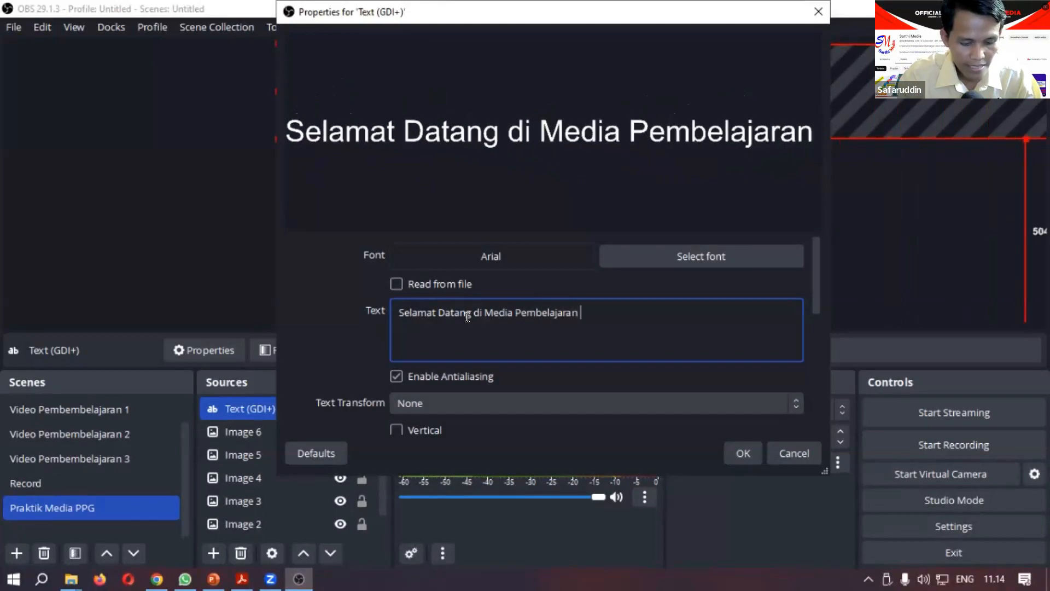
{"action": "type", "text": "digital"}
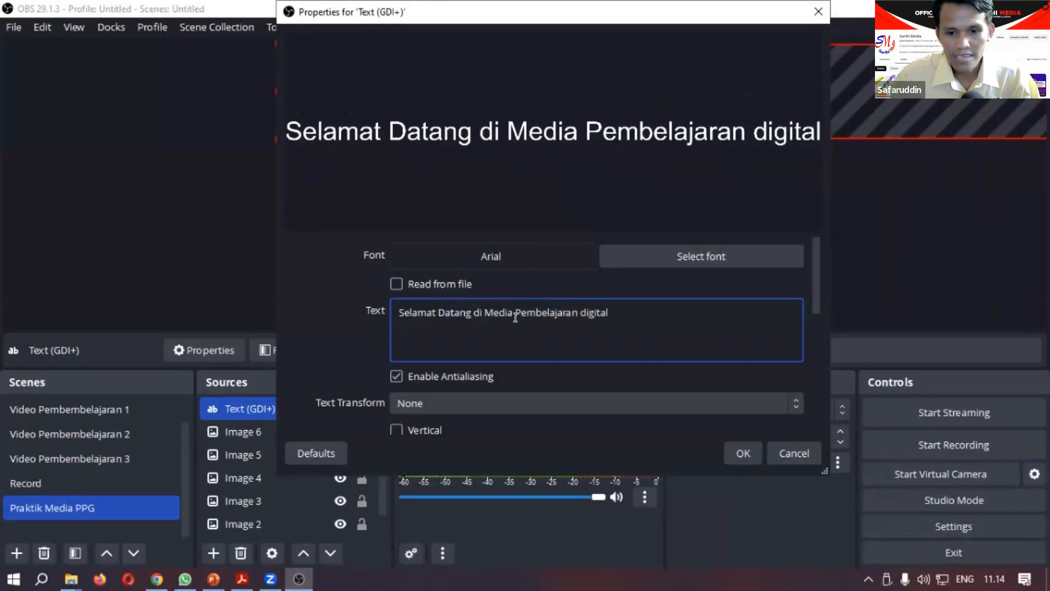
{"action": "left_click", "coordinate": [584, 314]}
{"action": "key", "text": "BackSpace"}
{"action": "type", "text": "D"}
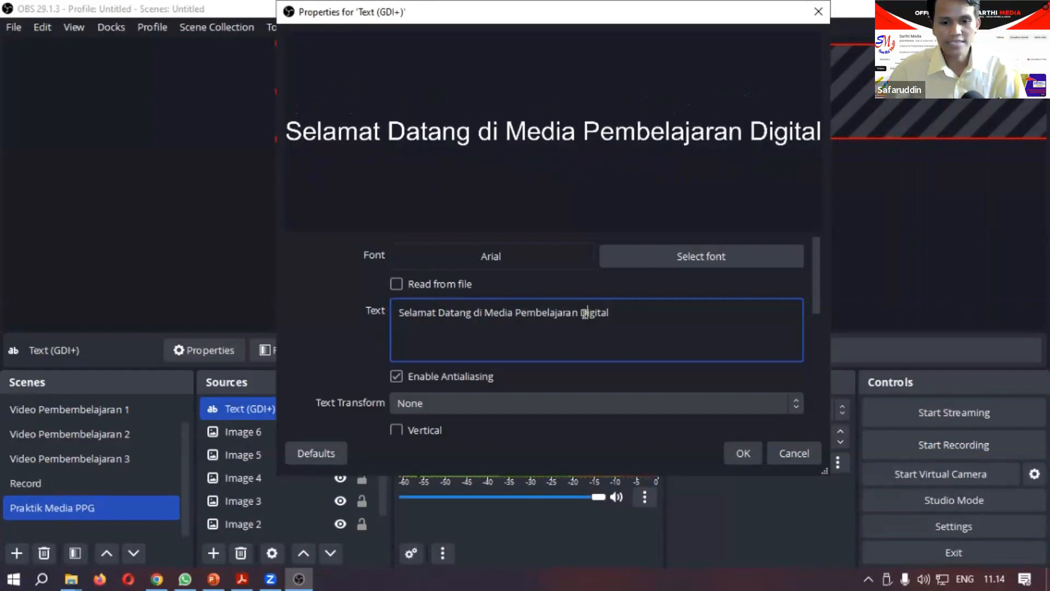
Step: Set the text colour to the dark green basic colour #005500
{"action": "scroll", "coordinate": [584, 314], "scroll_direction": "down", "scroll_amount": 2}
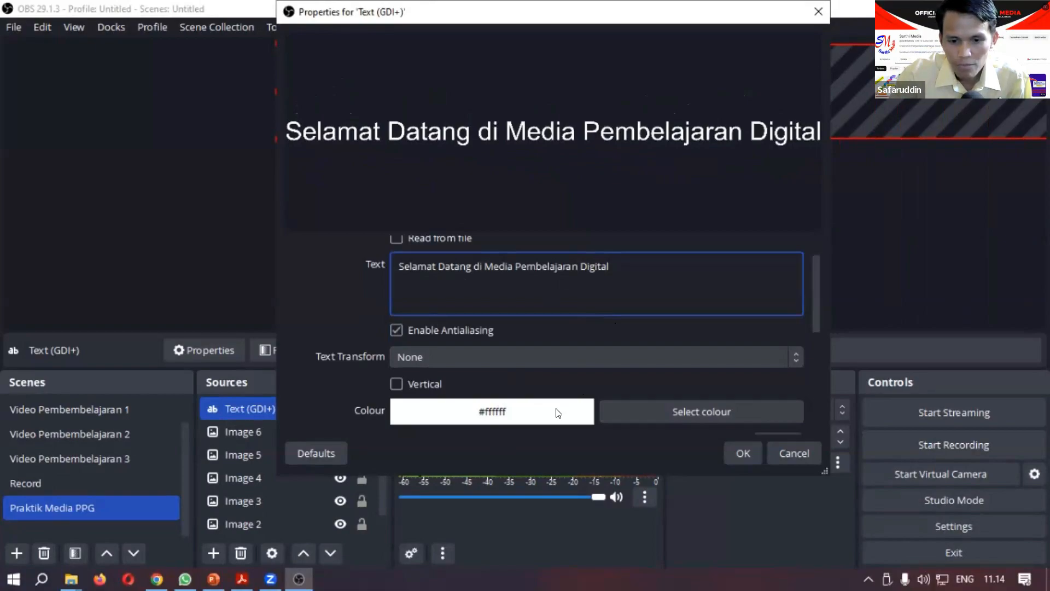
{"action": "left_click", "coordinate": [654, 412]}
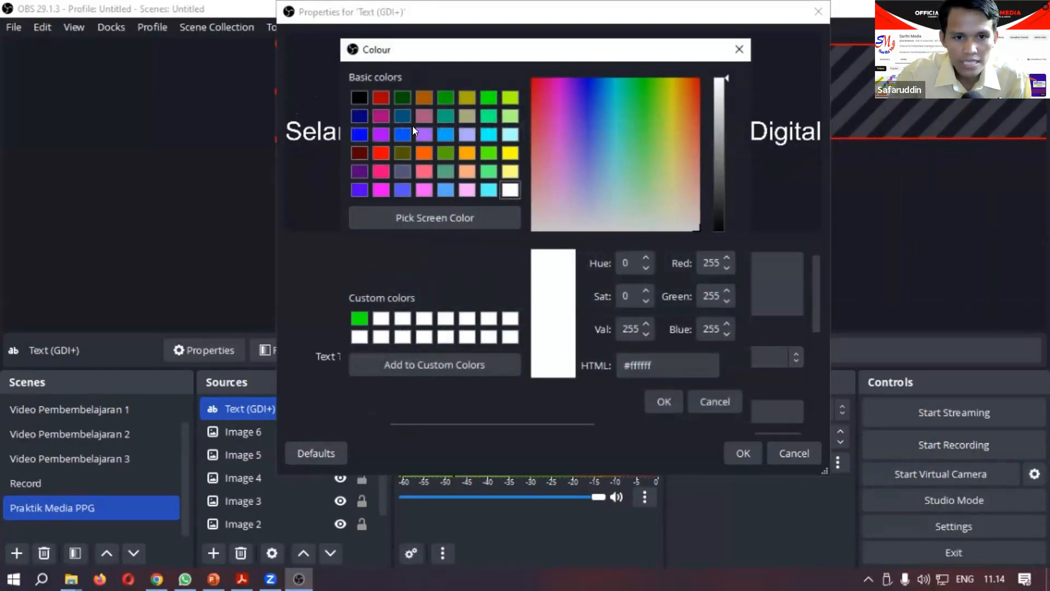
{"action": "left_click", "coordinate": [401, 99]}
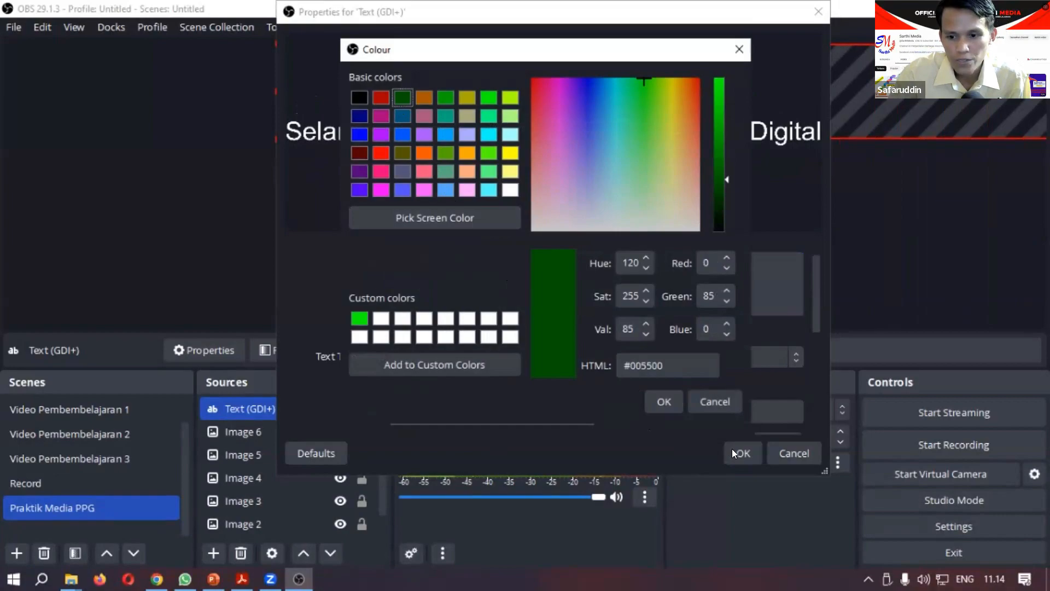
{"action": "left_click", "coordinate": [663, 402]}
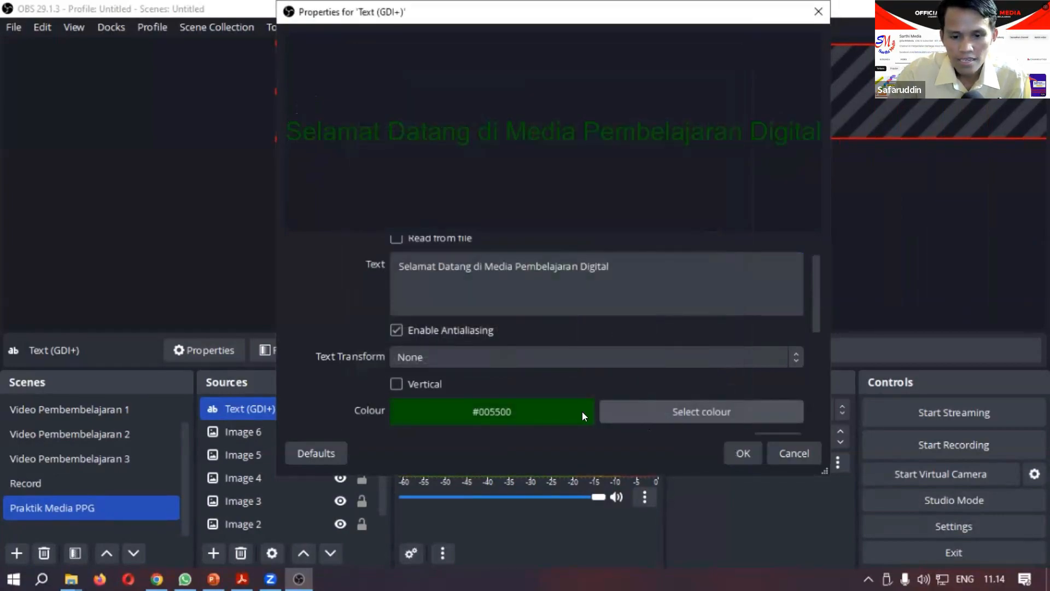
Step: Set the text to Arial Regular size 14, confirm, and place it on the white bar about 497 px from the canvas's left and 620 px from its top
{"action": "scroll", "coordinate": [563, 303], "scroll_direction": "down", "scroll_amount": 1}
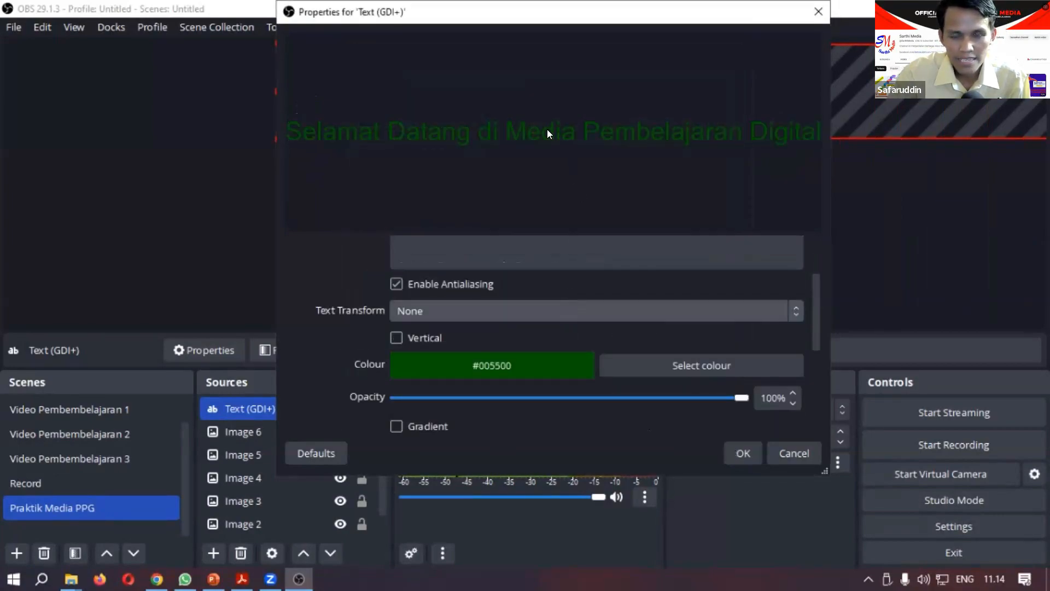
{"action": "scroll", "coordinate": [534, 263], "scroll_direction": "down", "scroll_amount": 1}
{"action": "scroll", "coordinate": [533, 262], "scroll_direction": "up", "scroll_amount": 1}
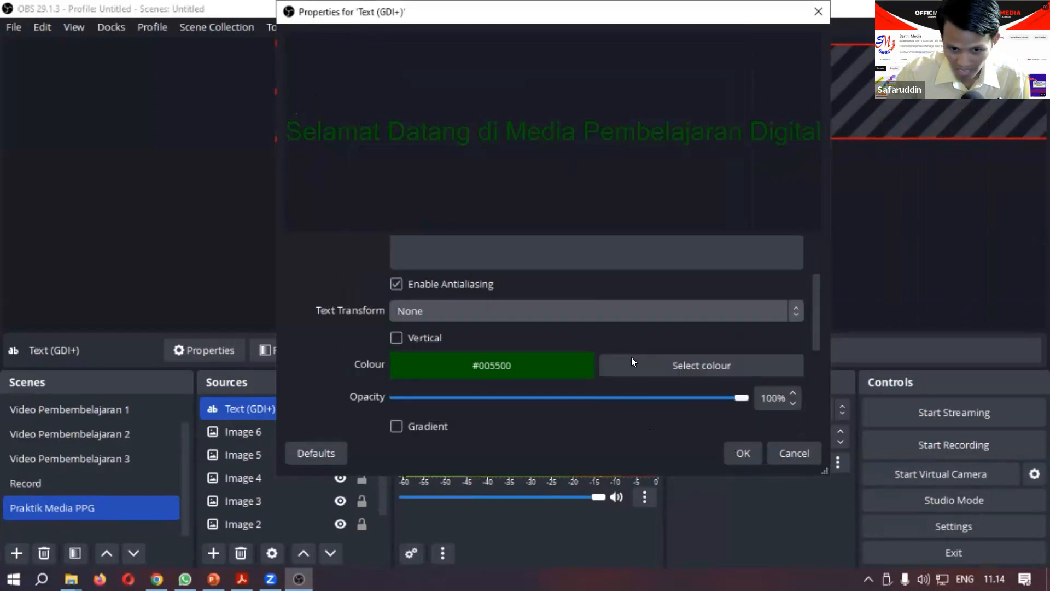
{"action": "scroll", "coordinate": [670, 325], "scroll_direction": "up", "scroll_amount": 2}
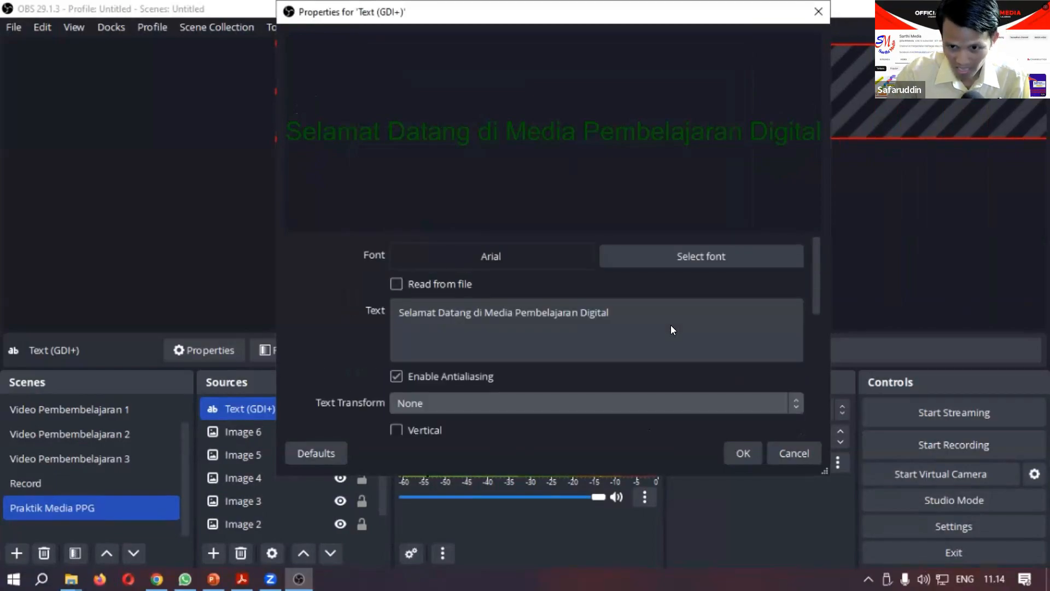
{"action": "left_click", "coordinate": [731, 256]}
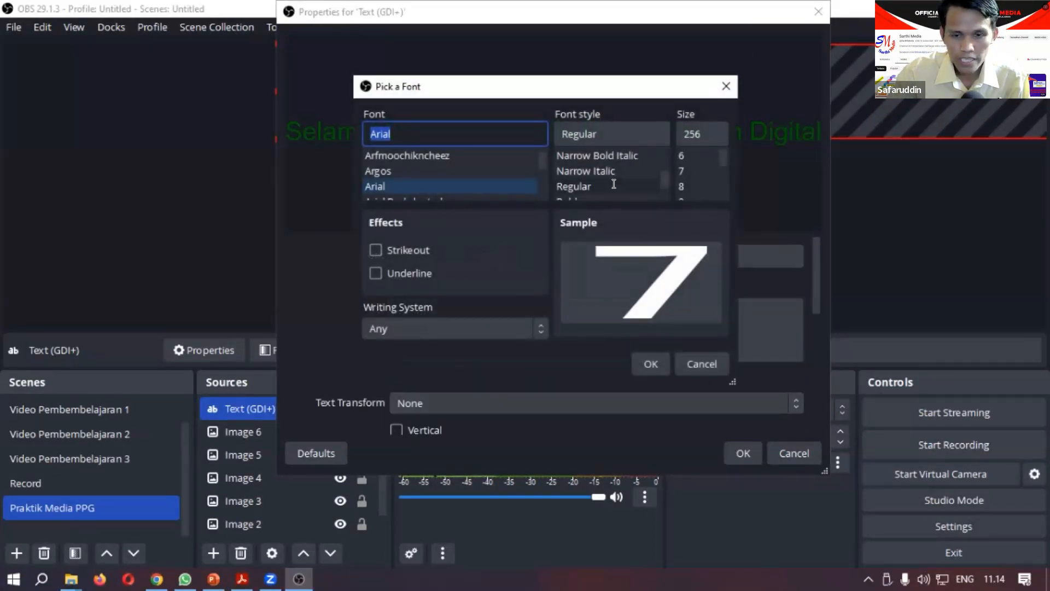
{"action": "mouse_move", "coordinate": [723, 157]}
{"action": "left_mouse_down"}
{"action": "mouse_move", "coordinate": [714, 183]}
{"action": "mouse_move", "coordinate": [712, 164]}
{"action": "left_mouse_up"}
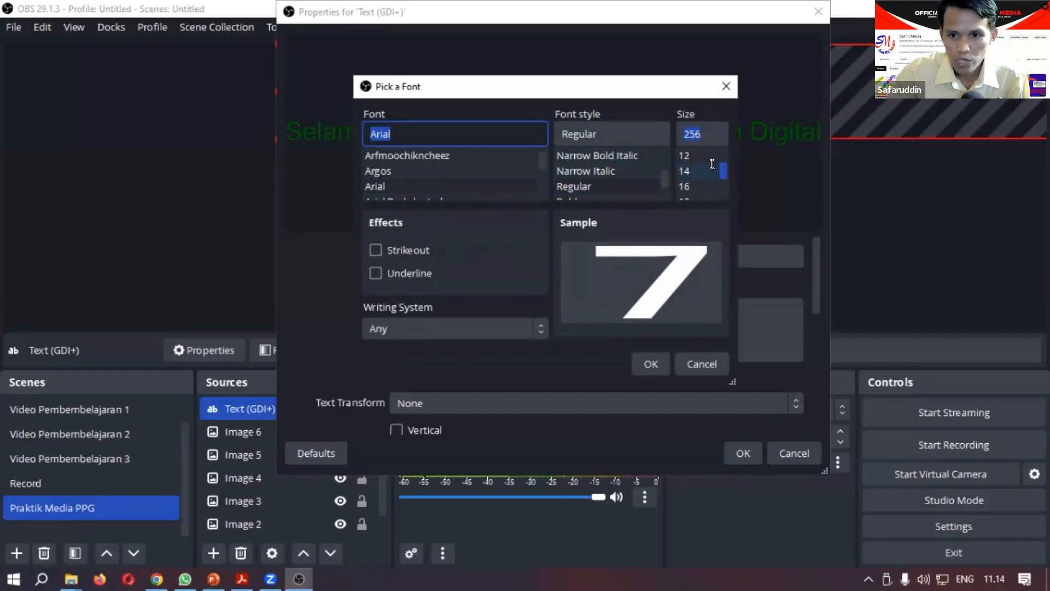
{"action": "left_click", "coordinate": [684, 170]}
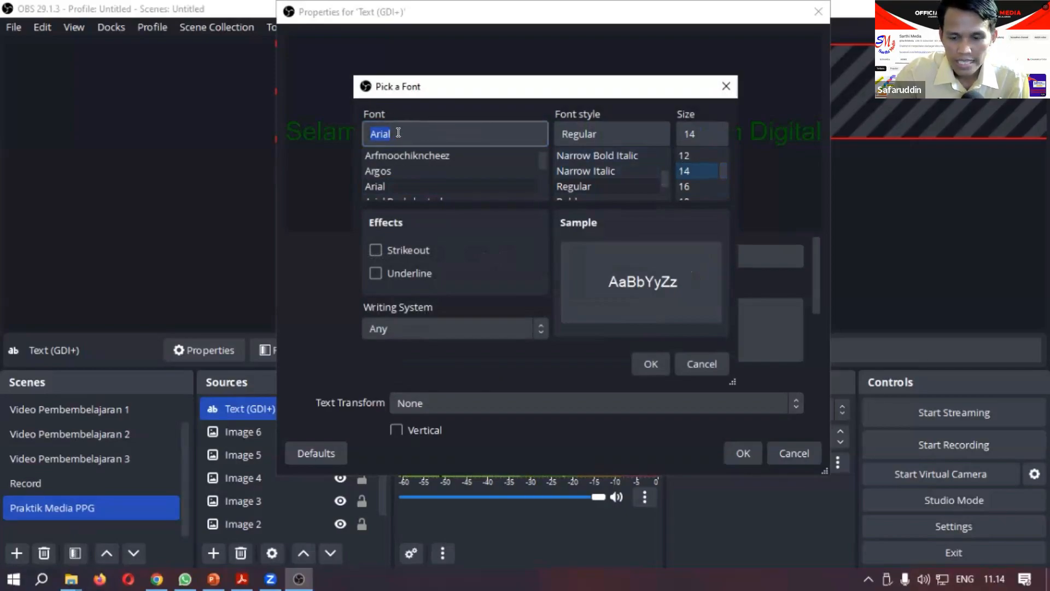
{"action": "left_click", "coordinate": [643, 355]}
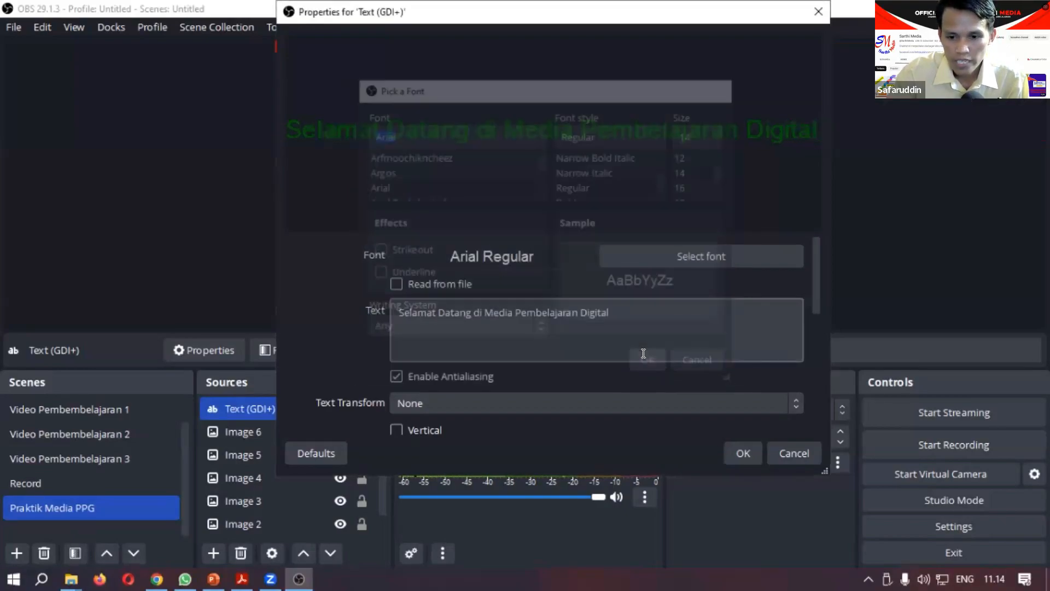
{"action": "left_click", "coordinate": [740, 452]}
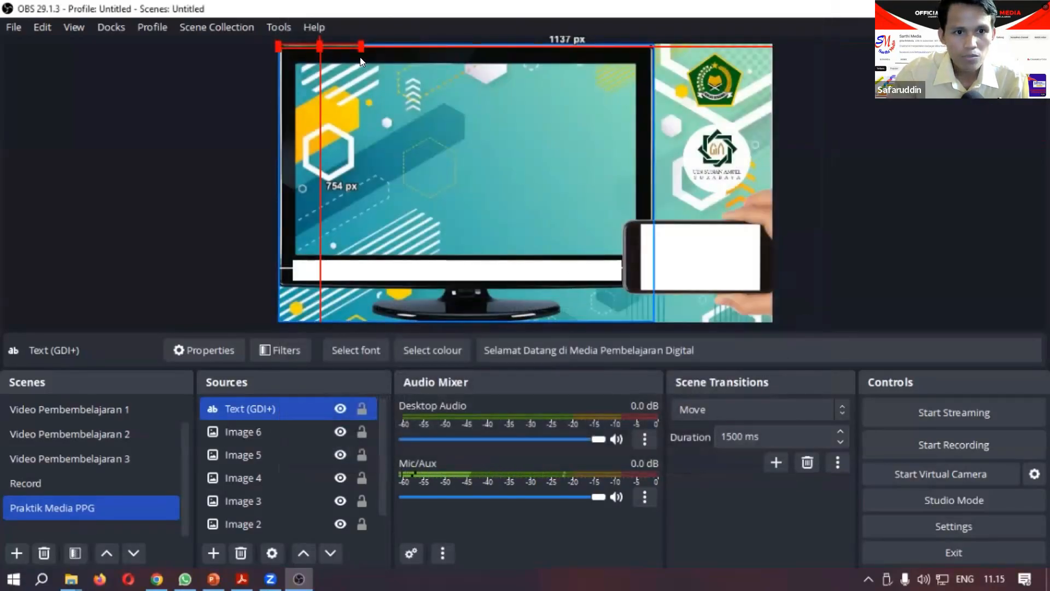
{"action": "left_click_drag", "start_coordinate": [335, 43], "coordinate": [617, 272]}
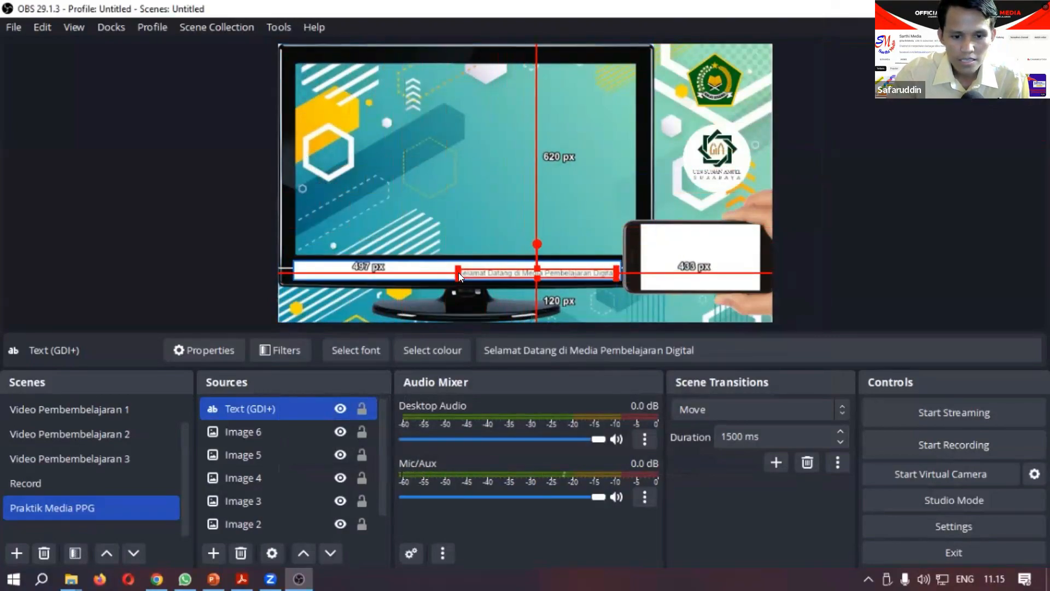
Step: Reopen the text source's properties and set its font size to 20
{"action": "double_click", "coordinate": [249, 408]}
{"action": "left_click", "coordinate": [629, 291]}
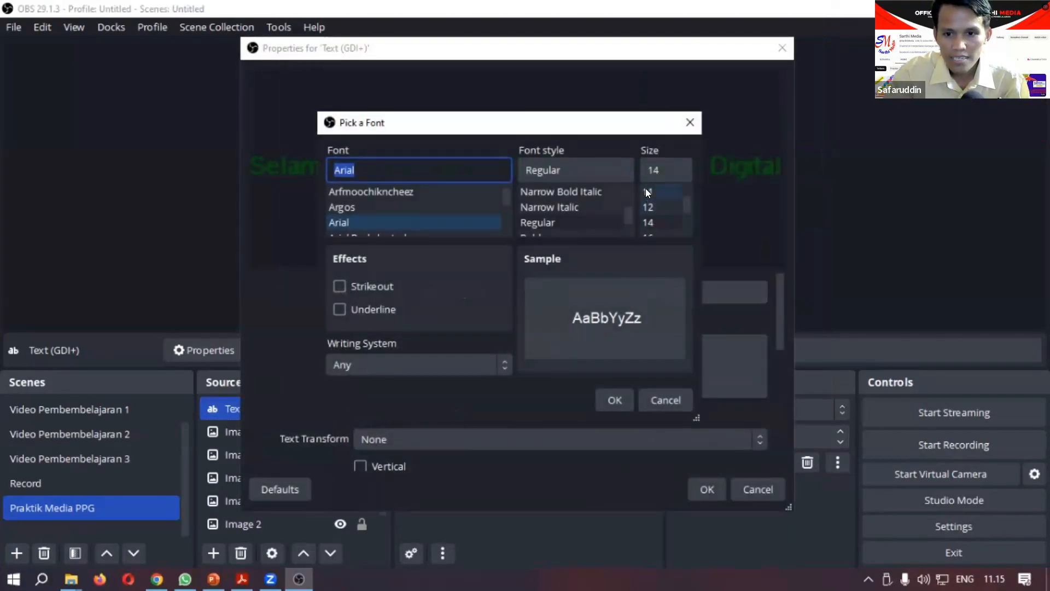
{"action": "left_click", "coordinate": [646, 165]}
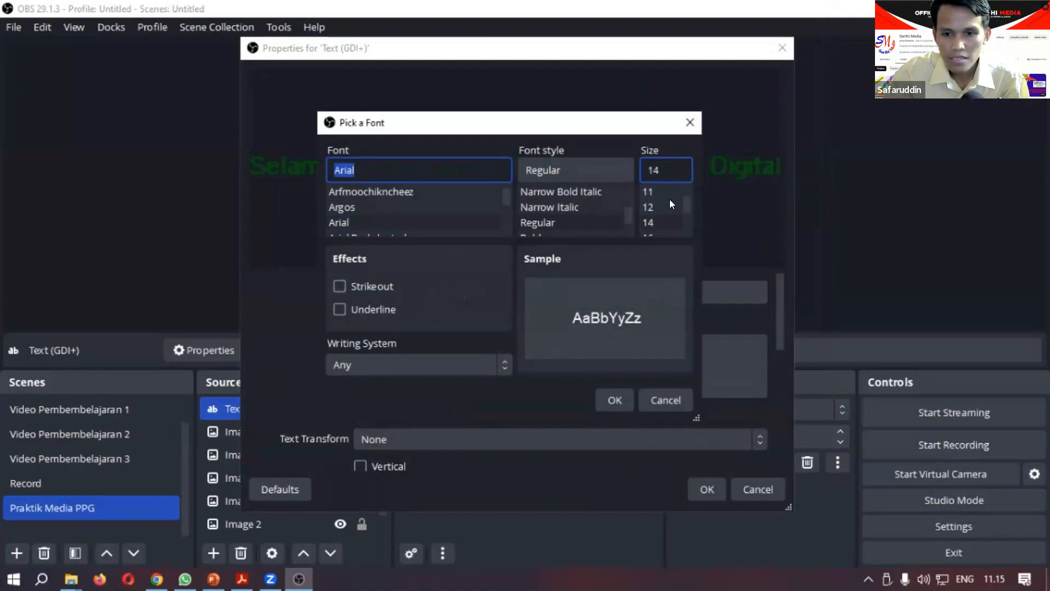
{"action": "left_click_drag", "start_coordinate": [680, 202], "coordinate": [682, 209]}
{"action": "left_click", "coordinate": [654, 208]}
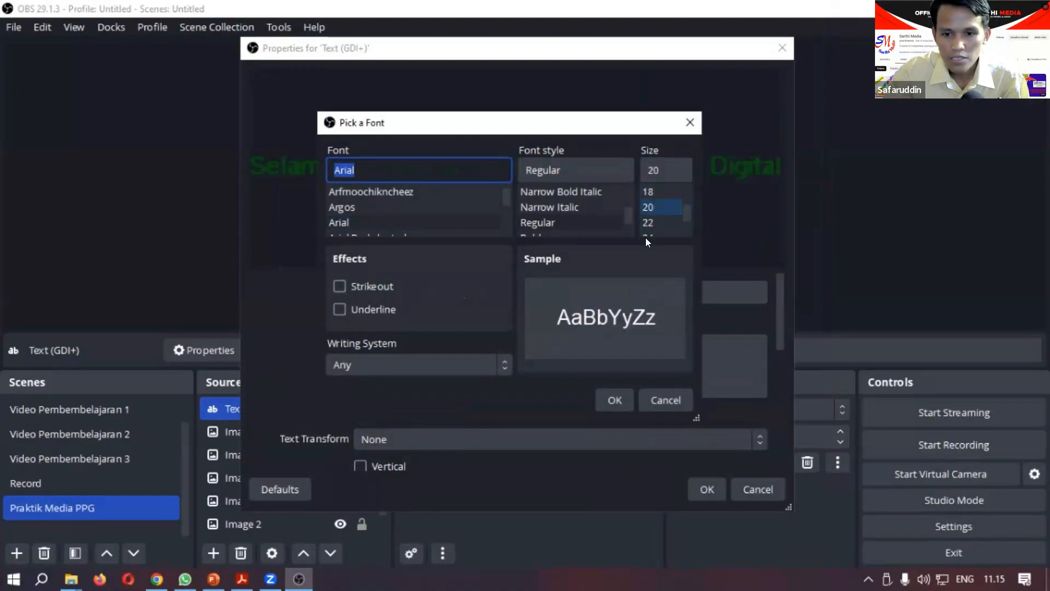
{"action": "left_click", "coordinate": [615, 399]}
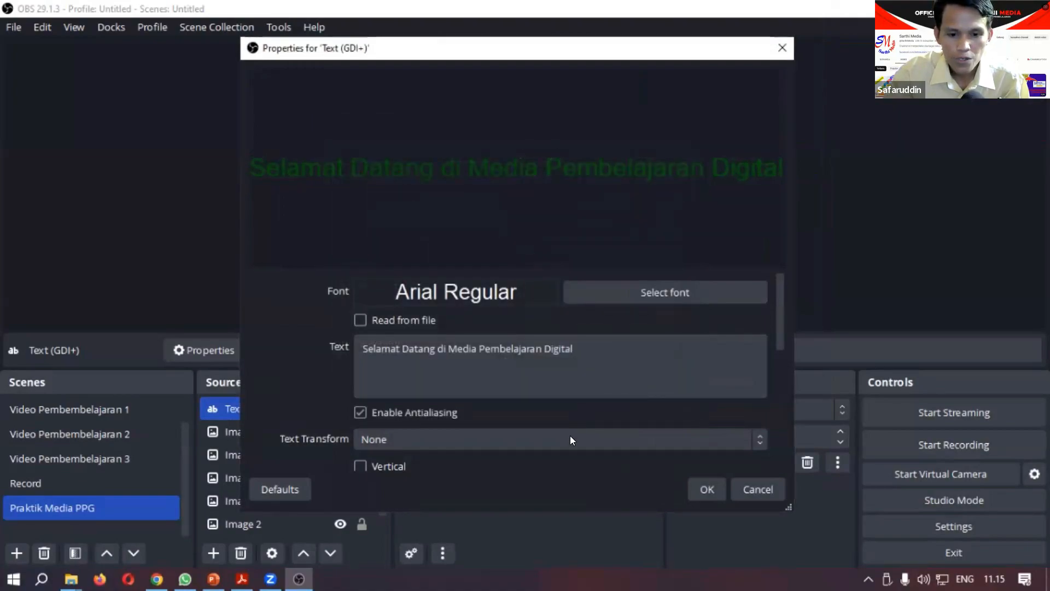
{"action": "left_click_drag", "start_coordinate": [529, 53], "coordinate": [536, 18]}
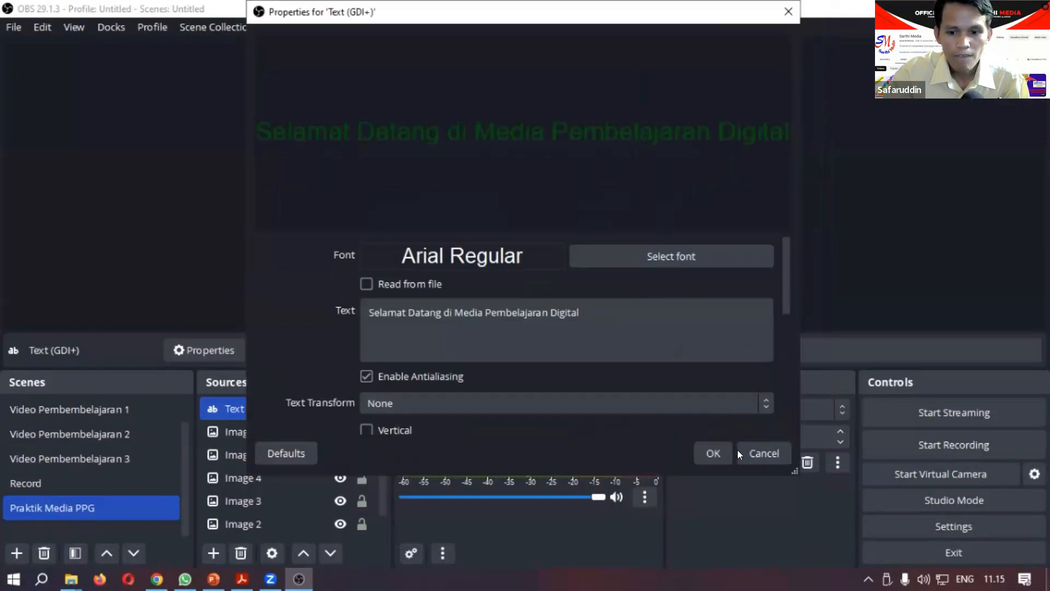
{"action": "left_click", "coordinate": [705, 451]}
Step: Move and enlarge the text to span the white bar, about 85 px from the canvas's left, 435 px from the right and 601 px from the top
{"action": "left_click_drag", "start_coordinate": [602, 272], "coordinate": [515, 263]}
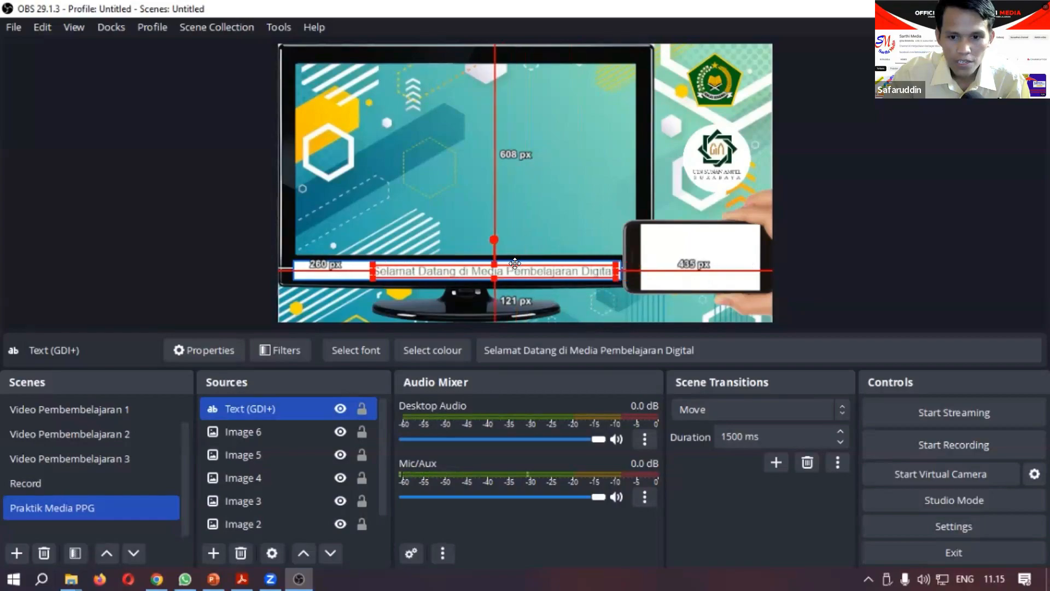
{"action": "left_click_drag", "start_coordinate": [368, 267], "coordinate": [302, 265]}
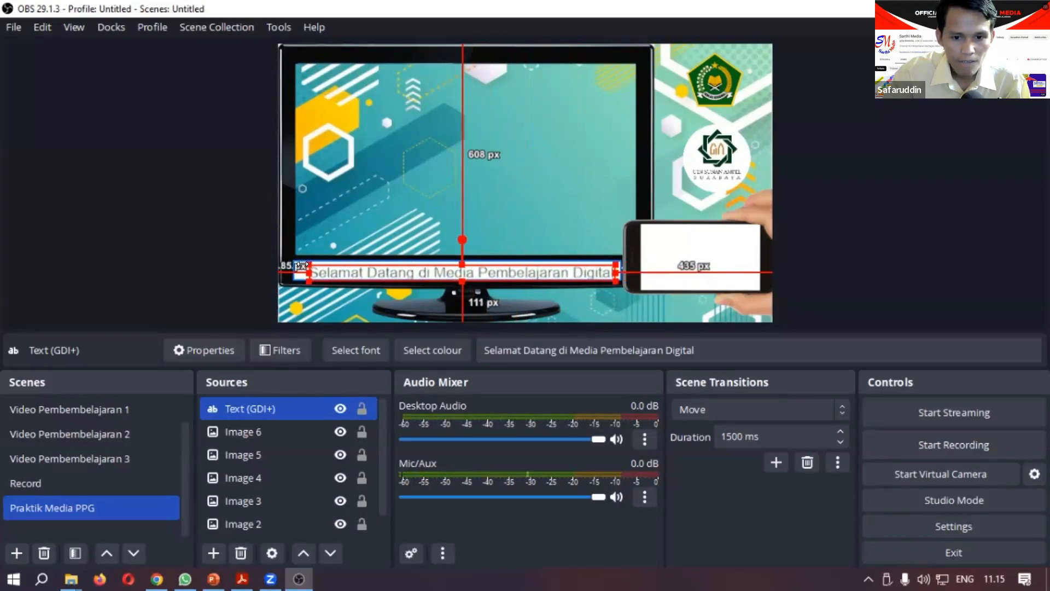
{"action": "key", "text": "Up"}
{"action": "key", "text": "Up"}
{"action": "key", "text": "Up"}
{"action": "key", "text": "Up"}
{"action": "key", "text": "Up"}
{"action": "key", "text": "Up"}
{"action": "key", "text": "Up"}
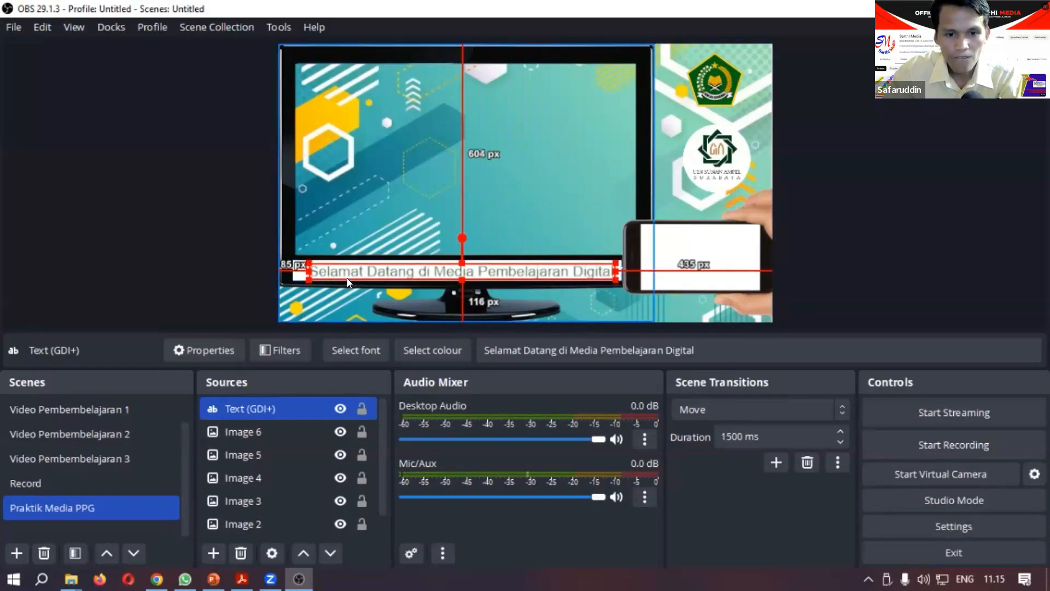
{"action": "left_click", "coordinate": [793, 269]}
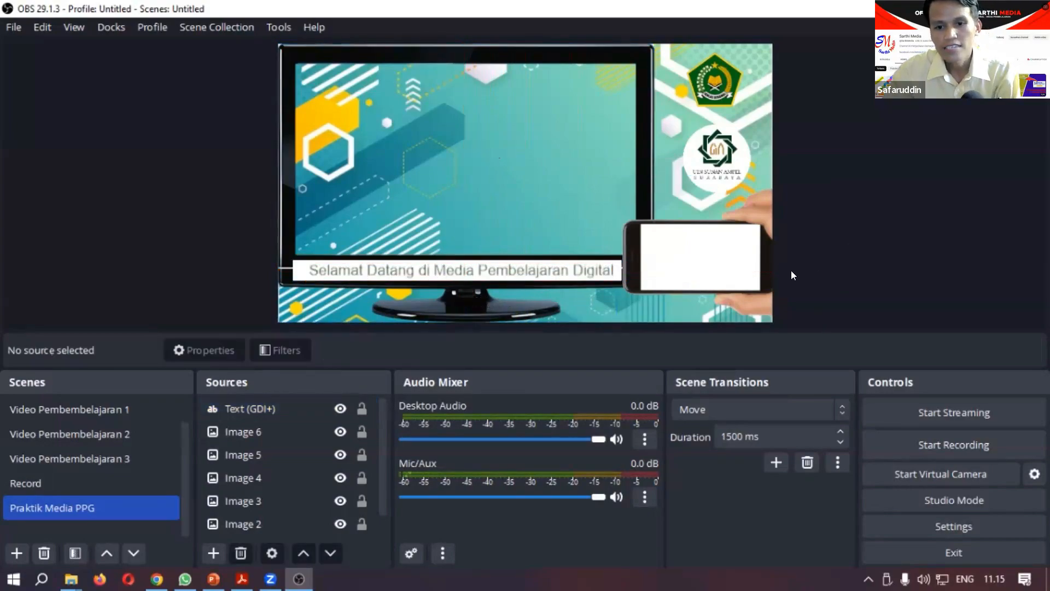
Step: Nudge the text slightly left to centre it on the white bar, about 81 px from the canvas's left and 439 px from the right
{"action": "left_click", "coordinate": [540, 265]}
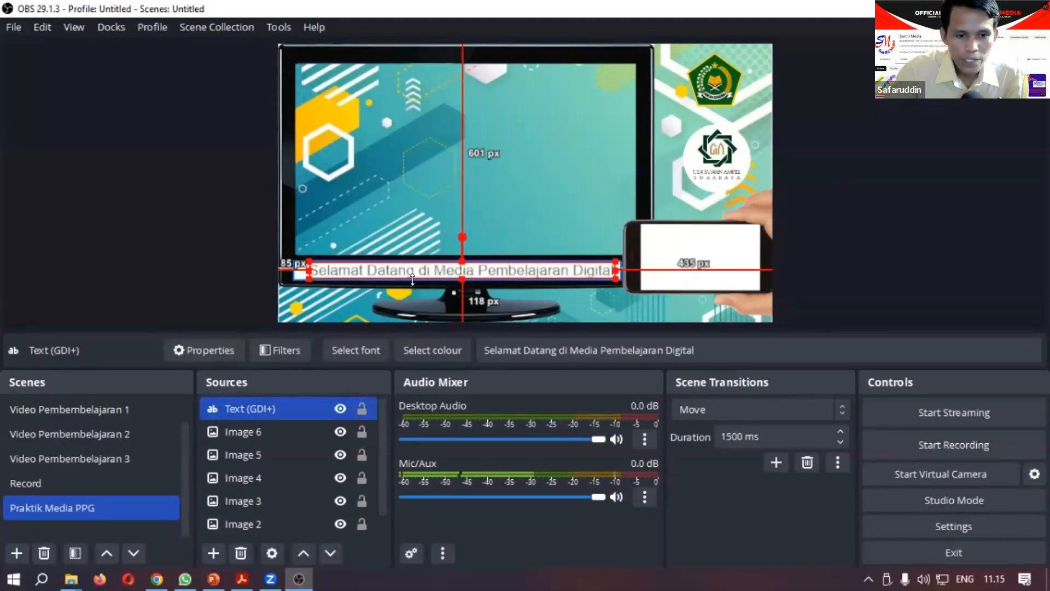
{"action": "key", "text": "Left"}
{"action": "key", "text": "Left"}
{"action": "key", "text": "Left"}
{"action": "key", "text": "Left"}
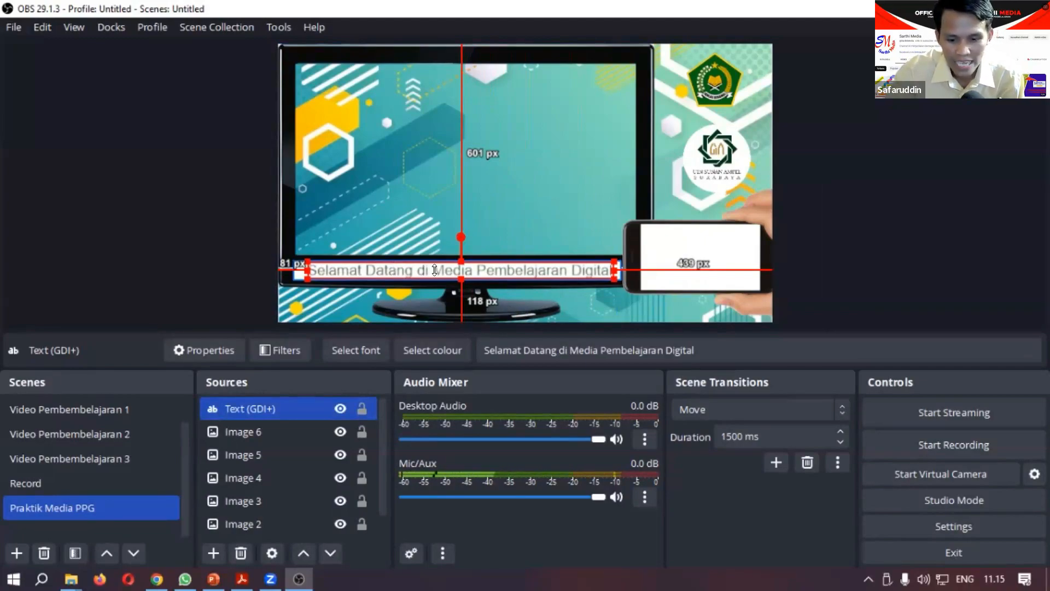
{"action": "left_click", "coordinate": [911, 234]}
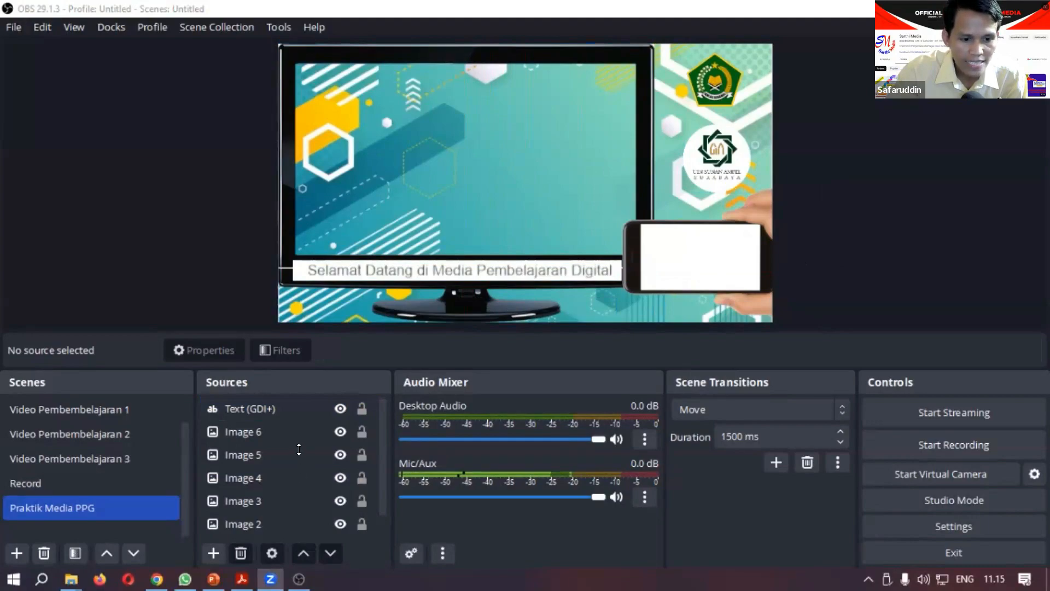
{"action": "left_click", "coordinate": [219, 406]}
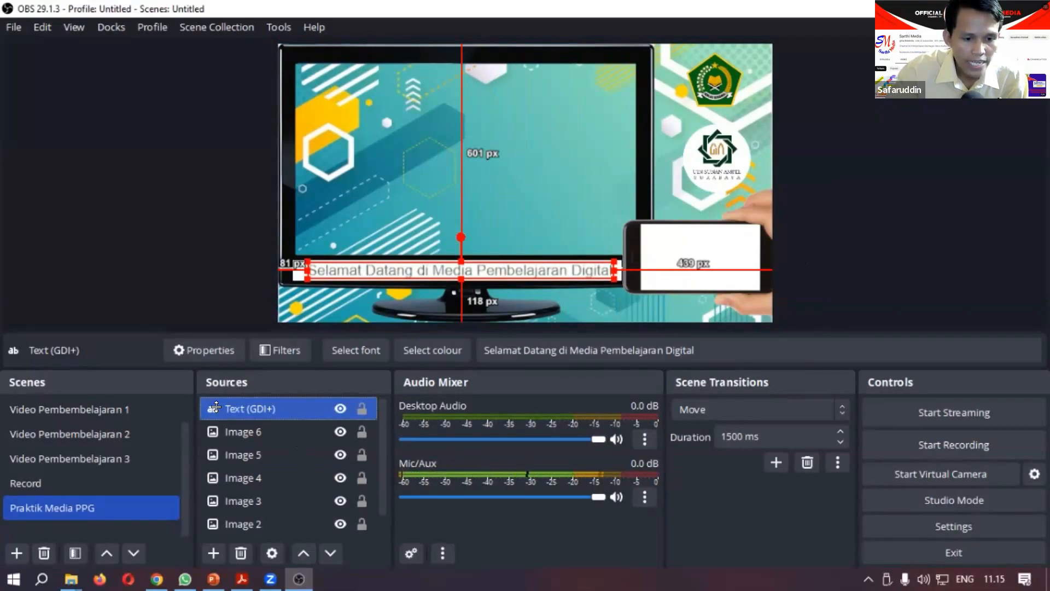
{"action": "right_click", "coordinate": [216, 407]}
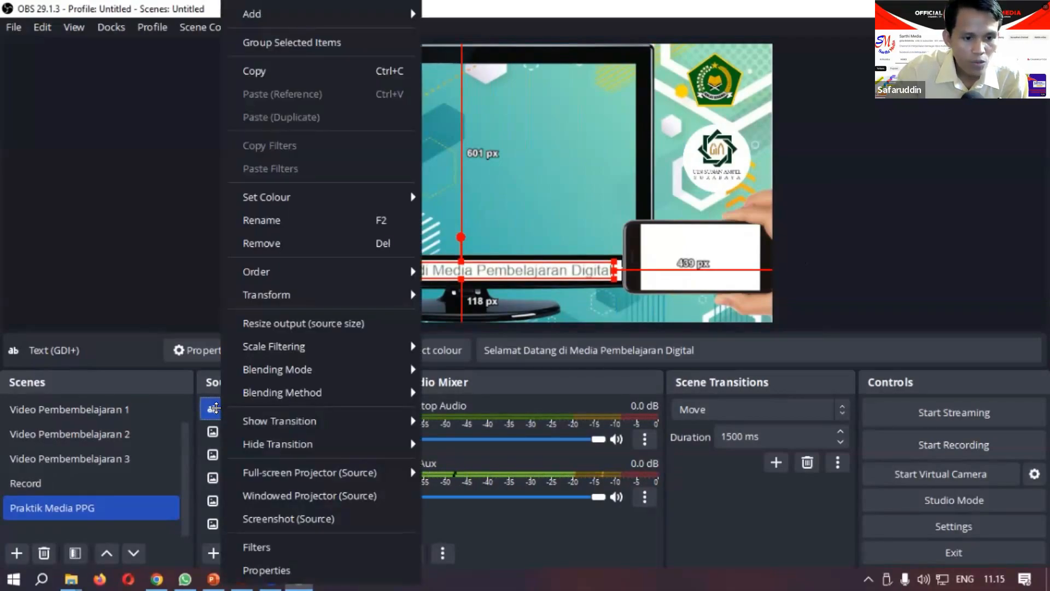
{"action": "left_click", "coordinate": [204, 408]}
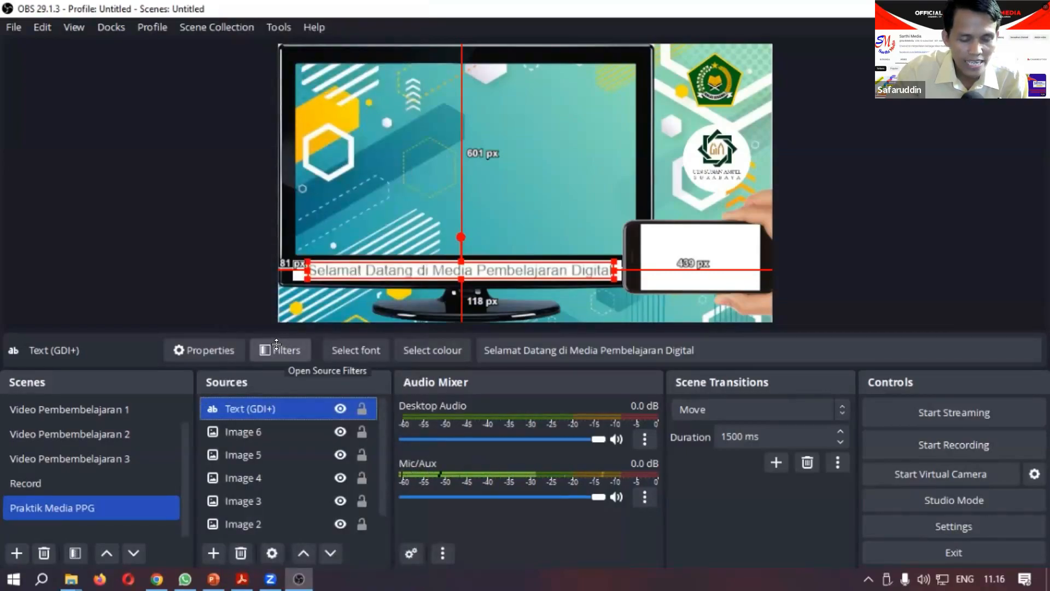
Step: Add a Scroll effect filter to the Text (GDI+) source, keeping the name Scroll
{"action": "right_click", "coordinate": [257, 402]}
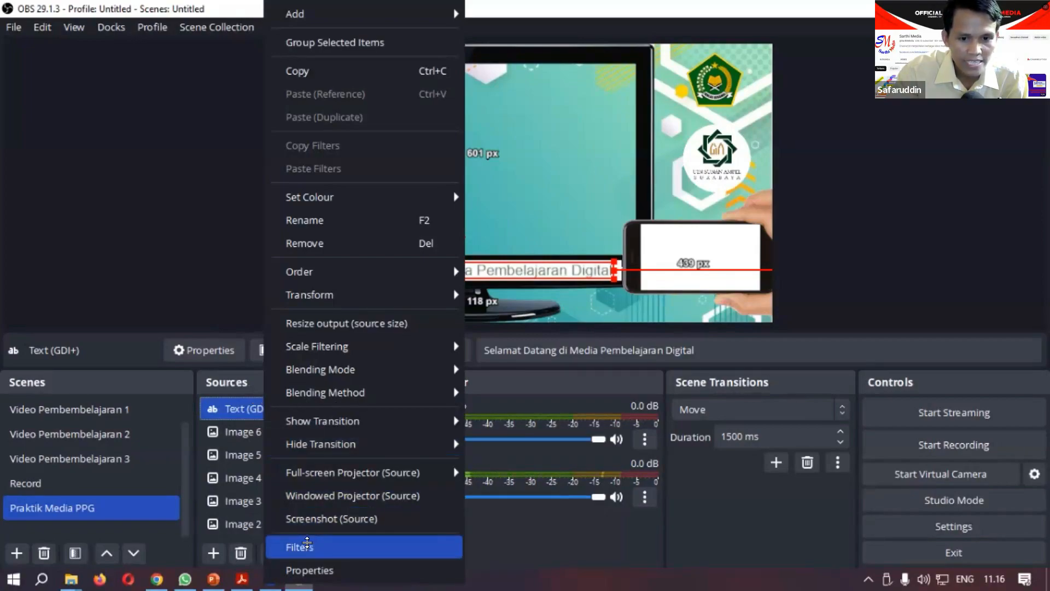
{"action": "left_click", "coordinate": [307, 545]}
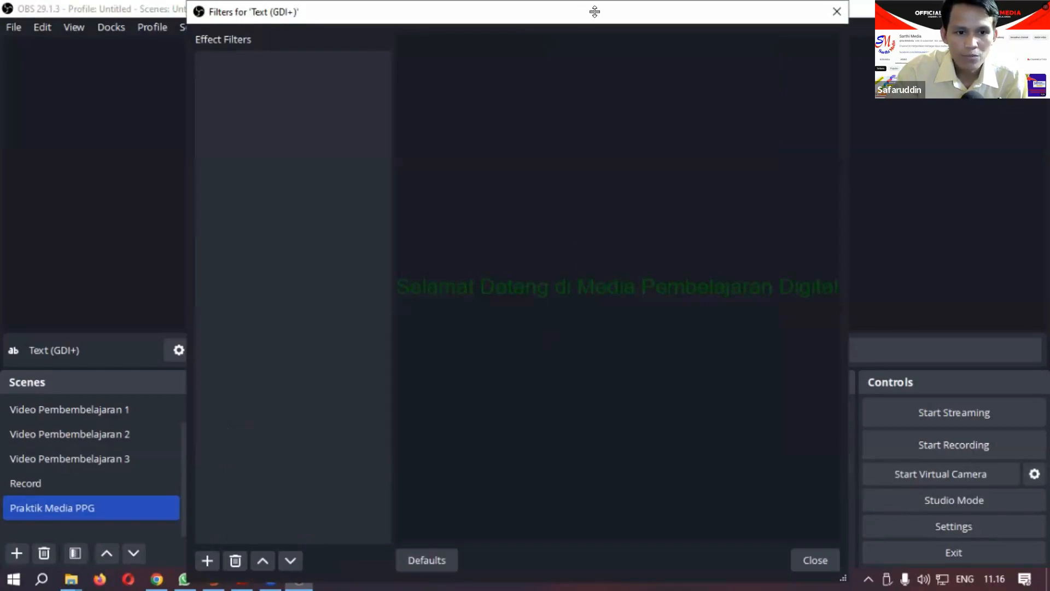
{"action": "left_click_drag", "start_coordinate": [595, 11], "coordinate": [640, 11]}
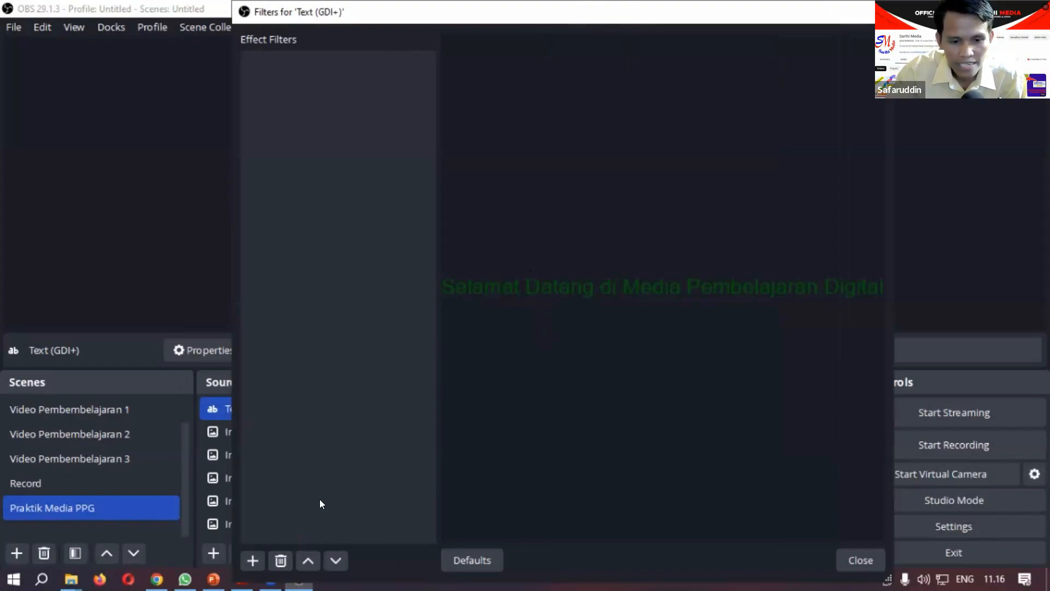
{"action": "left_click", "coordinate": [250, 558]}
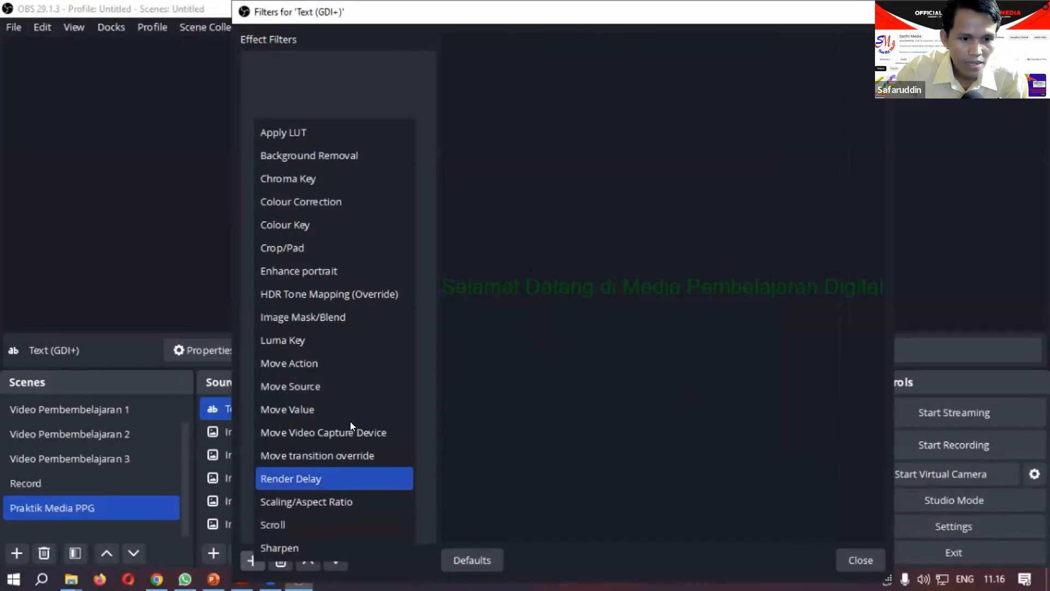
{"action": "left_click", "coordinate": [326, 511]}
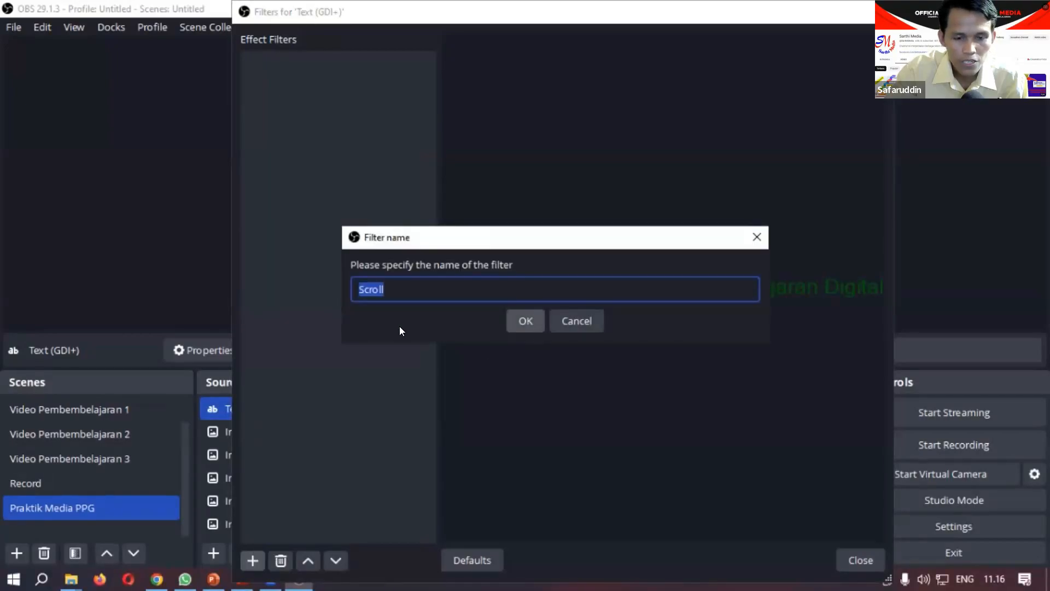
{"action": "left_click", "coordinate": [526, 319]}
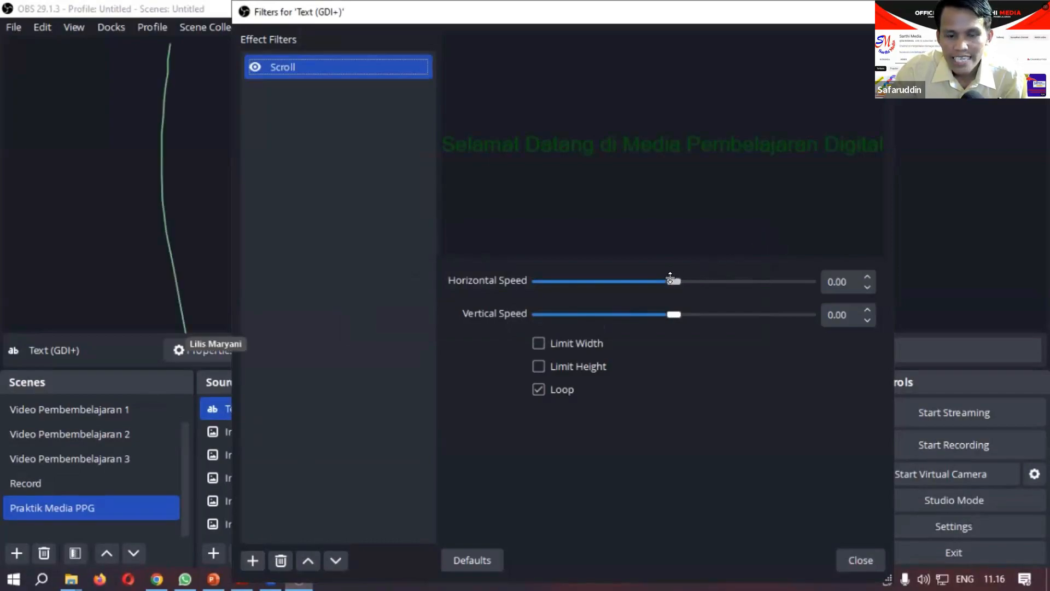
Step: Set the Scroll filter's horizontal speed to 14 so the text runs across the news bar, and close the filters
{"action": "left_click_drag", "start_coordinate": [669, 278], "coordinate": [652, 277]}
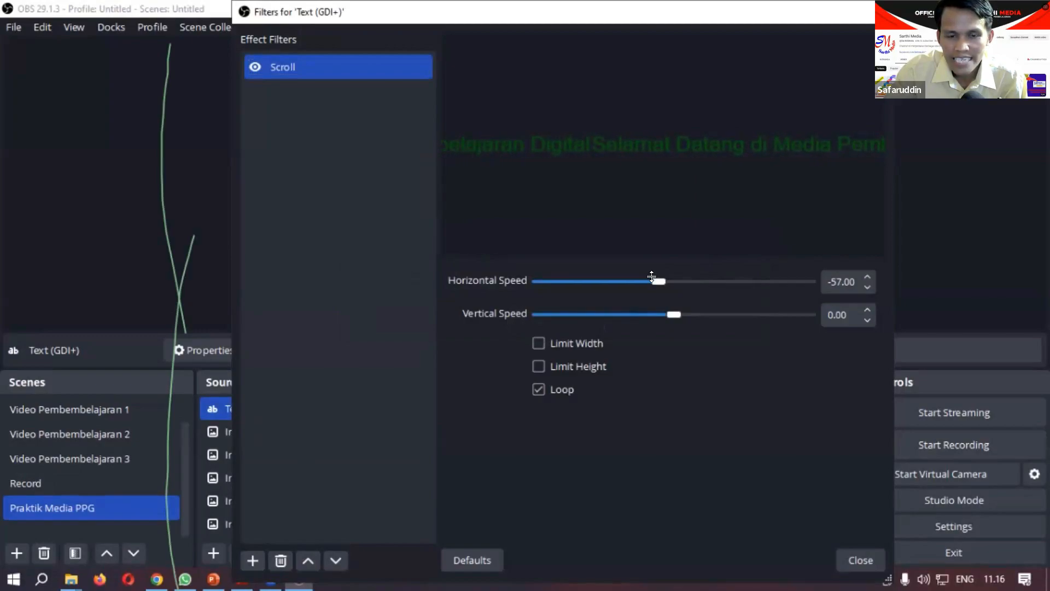
{"action": "mouse_move", "coordinate": [645, 277]}
{"action": "left_mouse_down"}
{"action": "mouse_move", "coordinate": [550, 279]}
{"action": "mouse_move", "coordinate": [664, 280]}
{"action": "left_mouse_up"}
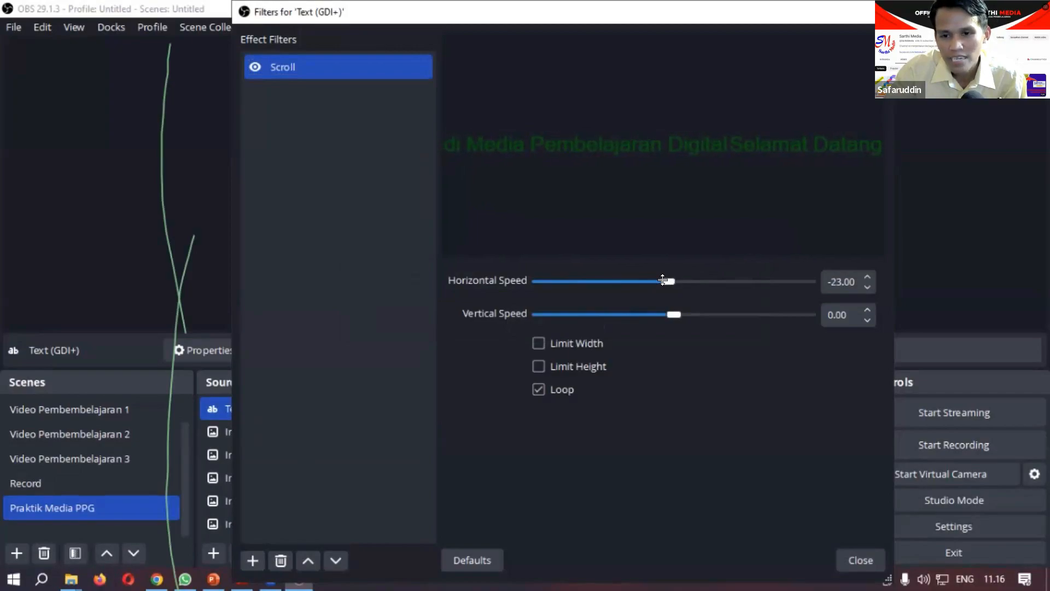
{"action": "left_click_drag", "start_coordinate": [663, 279], "coordinate": [676, 280]}
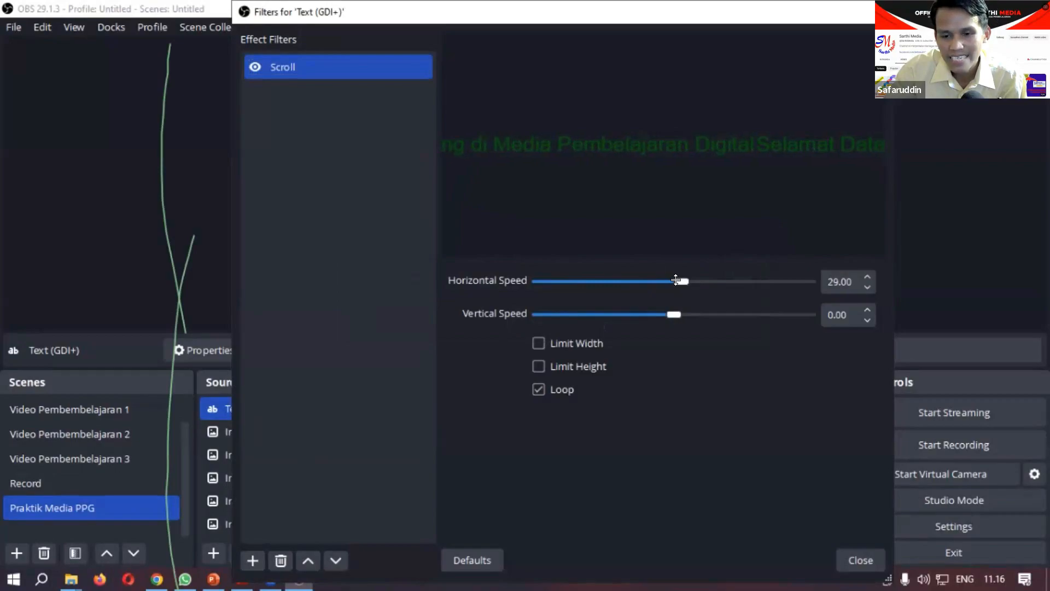
{"action": "left_click_drag", "start_coordinate": [683, 280], "coordinate": [788, 279]}
{"action": "left_click_drag", "start_coordinate": [711, 278], "coordinate": [682, 279]}
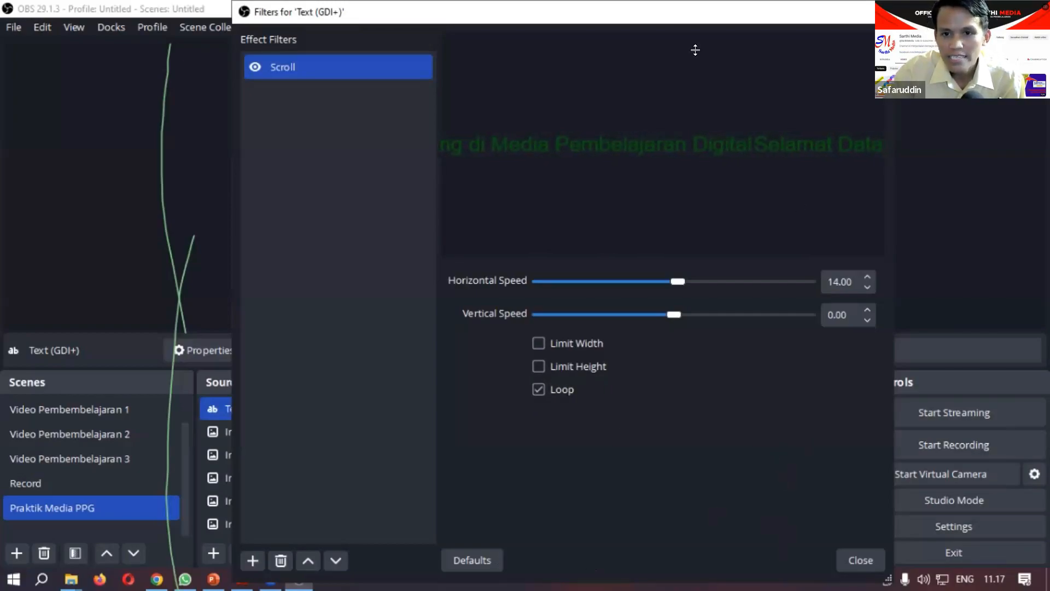
{"action": "left_click_drag", "start_coordinate": [690, 56], "coordinate": [688, 7]}
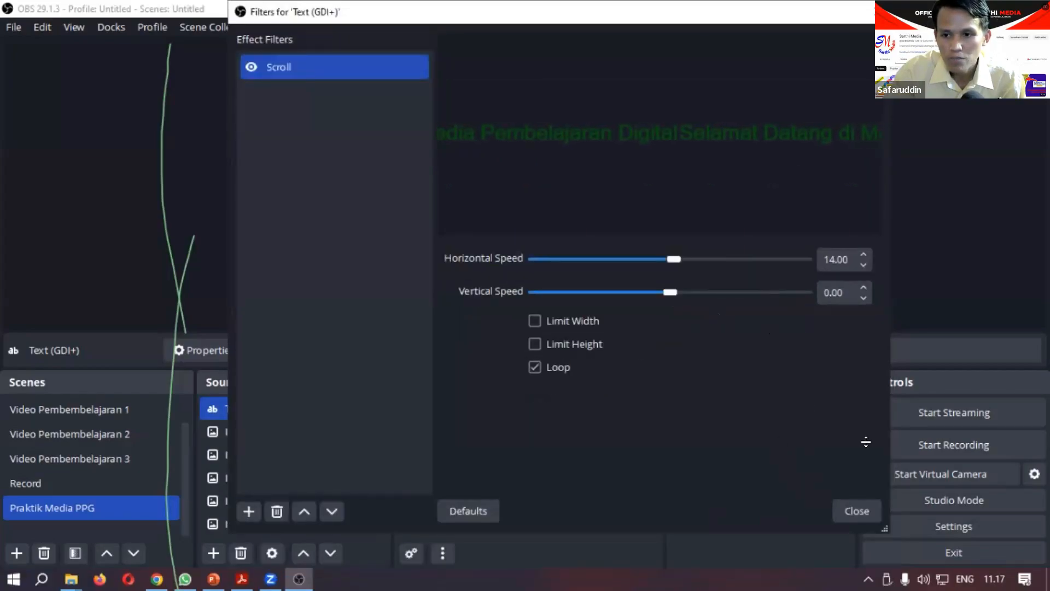
{"action": "left_click", "coordinate": [855, 508]}
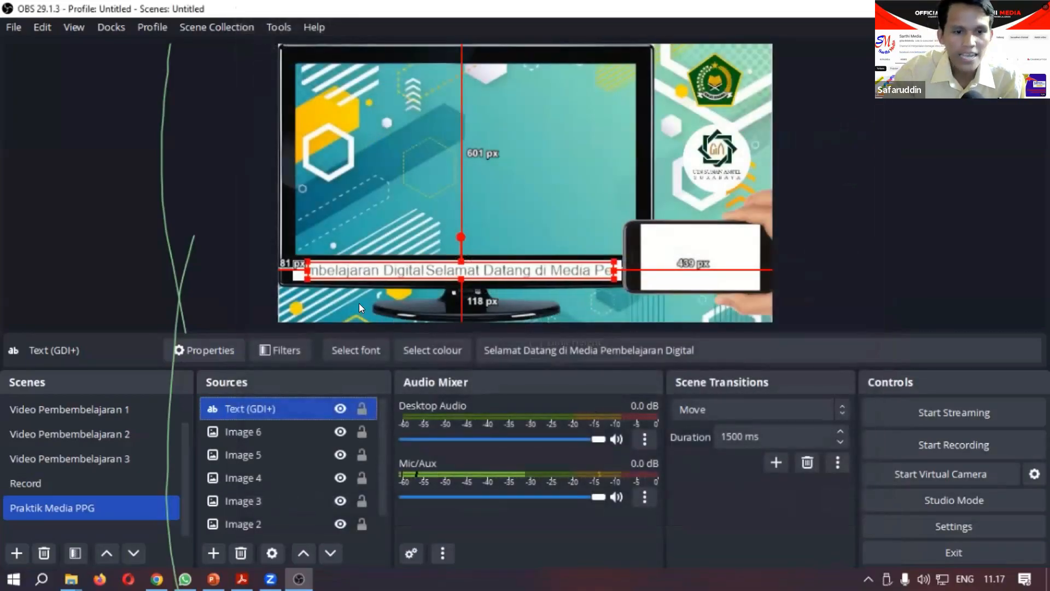
{"action": "left_click", "coordinate": [247, 227]}
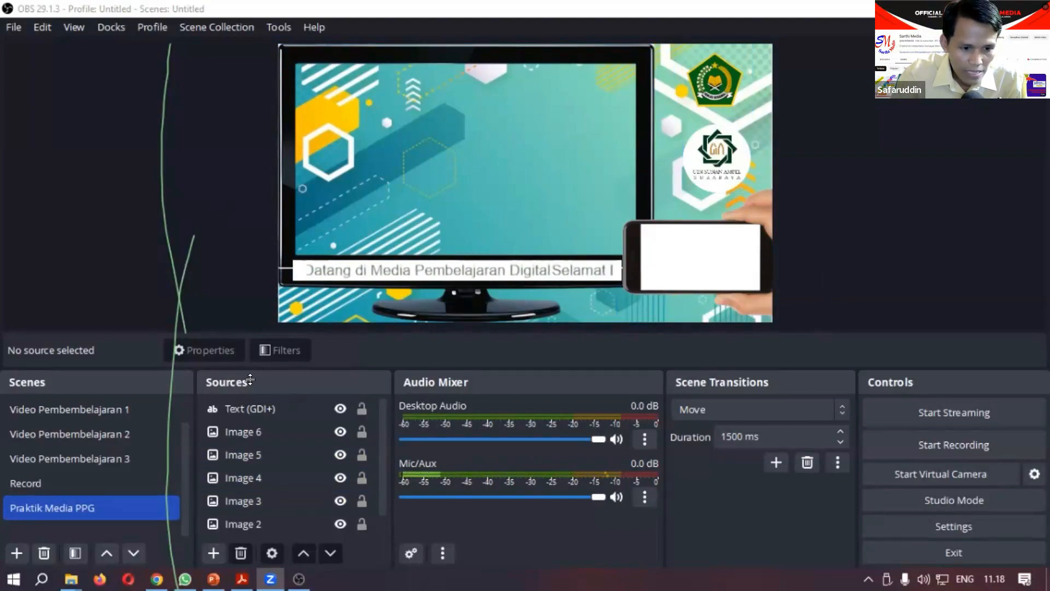
Step: Add a new video capture device source to the Praktik Media PPG scene under the suggested name Video Capture Device 2
{"action": "scroll", "coordinate": [252, 454], "scroll_direction": "down", "scroll_amount": 1}
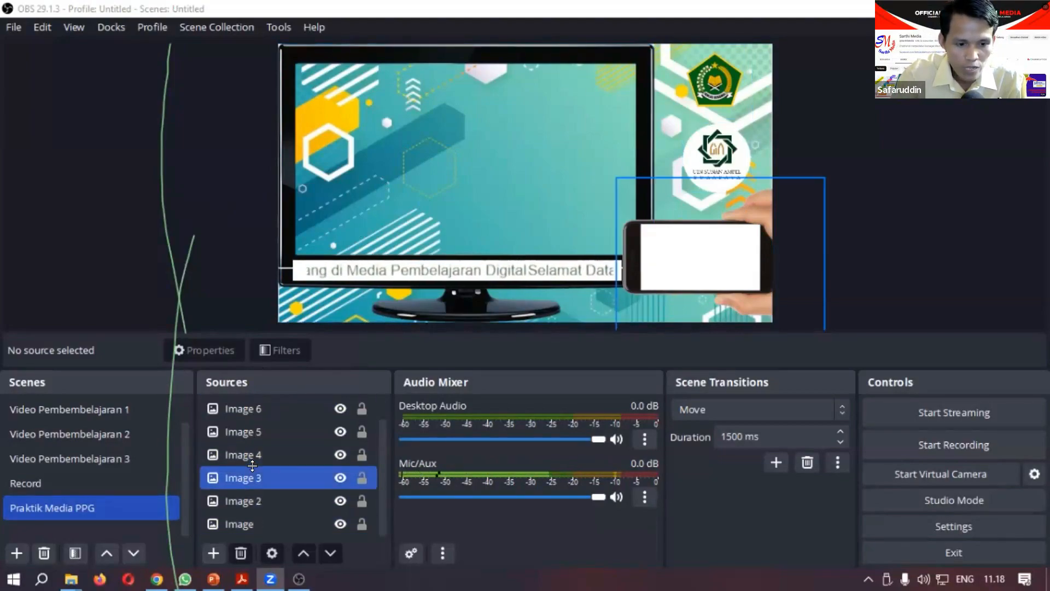
{"action": "left_click", "coordinate": [210, 552]}
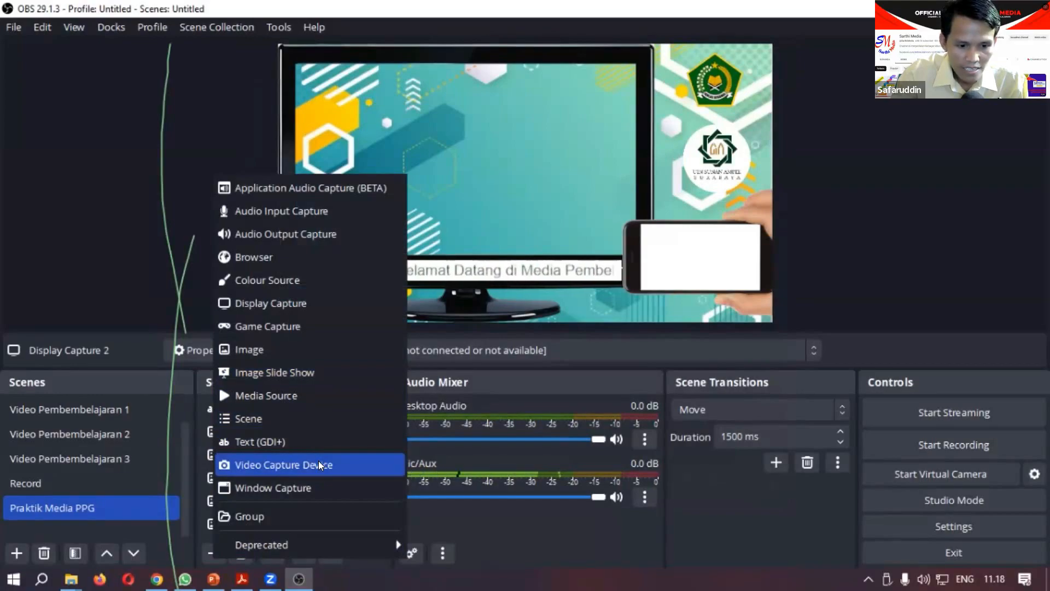
{"action": "left_click", "coordinate": [318, 464]}
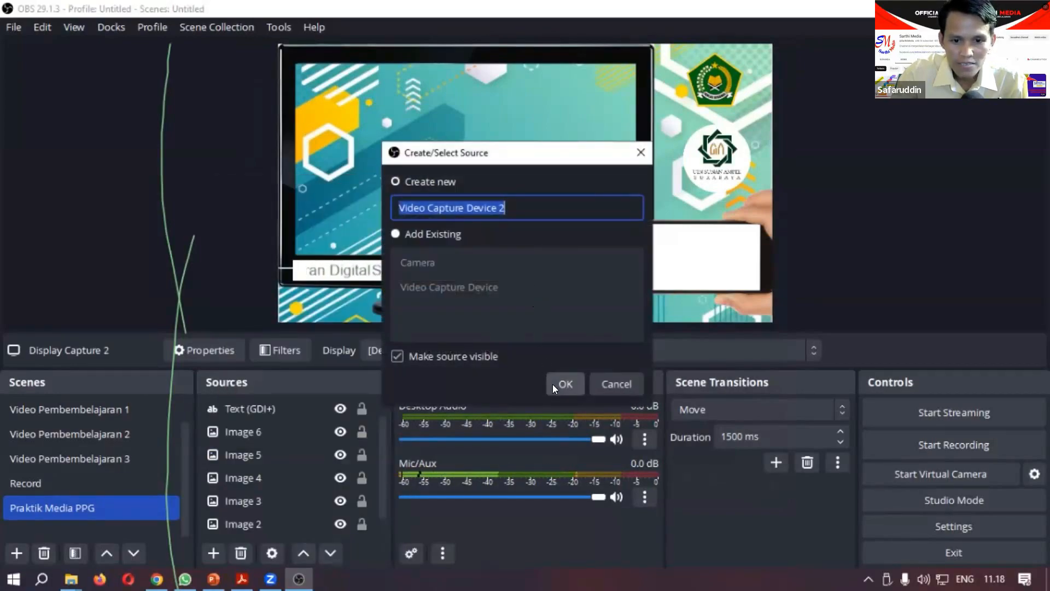
{"action": "left_click", "coordinate": [555, 383]}
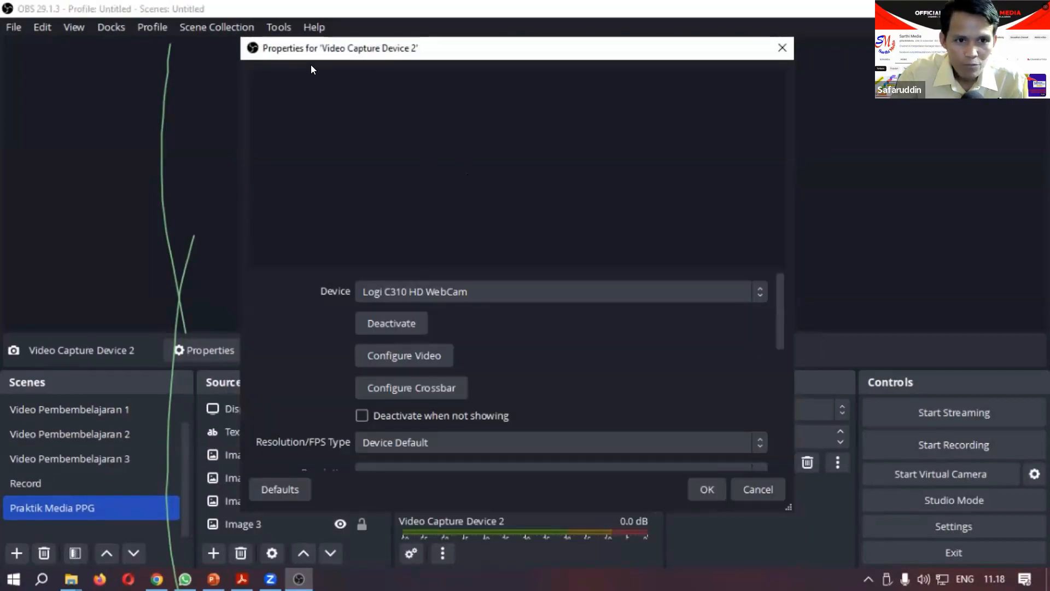
{"action": "left_click_drag", "start_coordinate": [310, 64], "coordinate": [387, 105]}
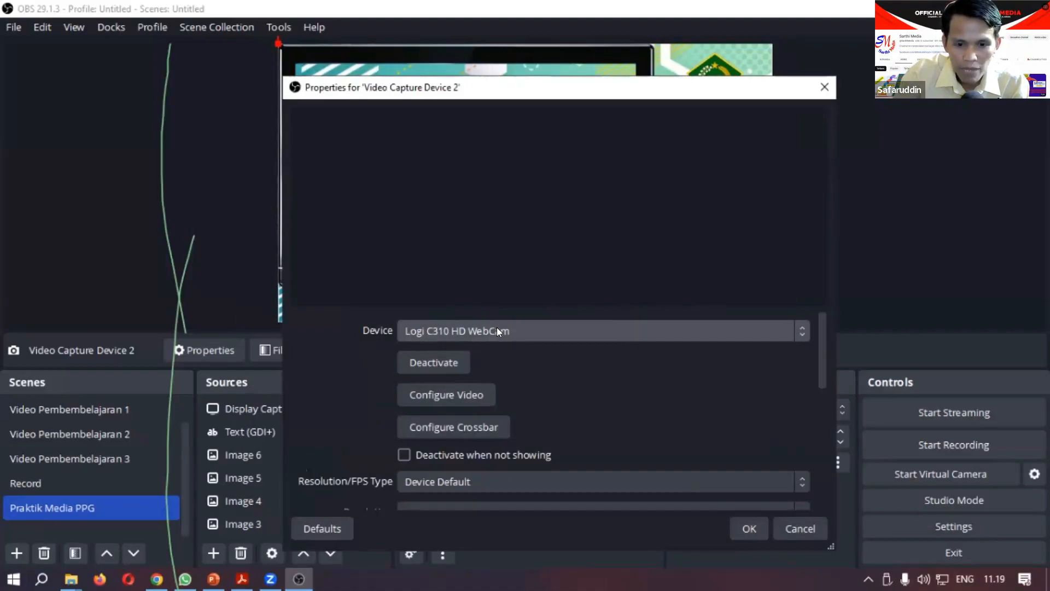
Step: Try the 8Mega AutoFocus Webcam as the capture device and switch back to the Logi C310 HD WebCam
{"action": "left_click", "coordinate": [663, 328]}
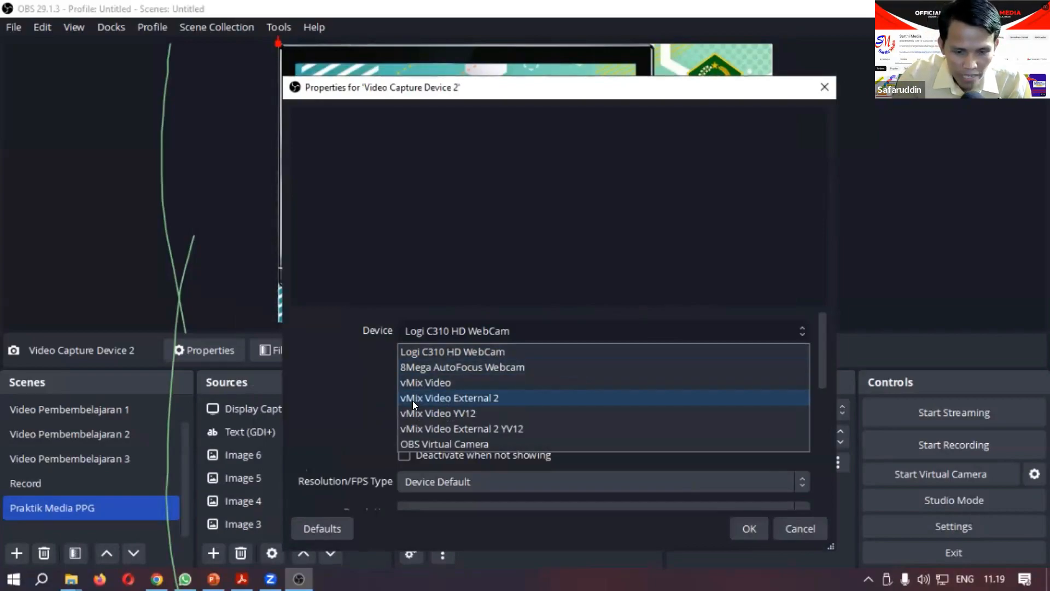
{"action": "left_click", "coordinate": [441, 369]}
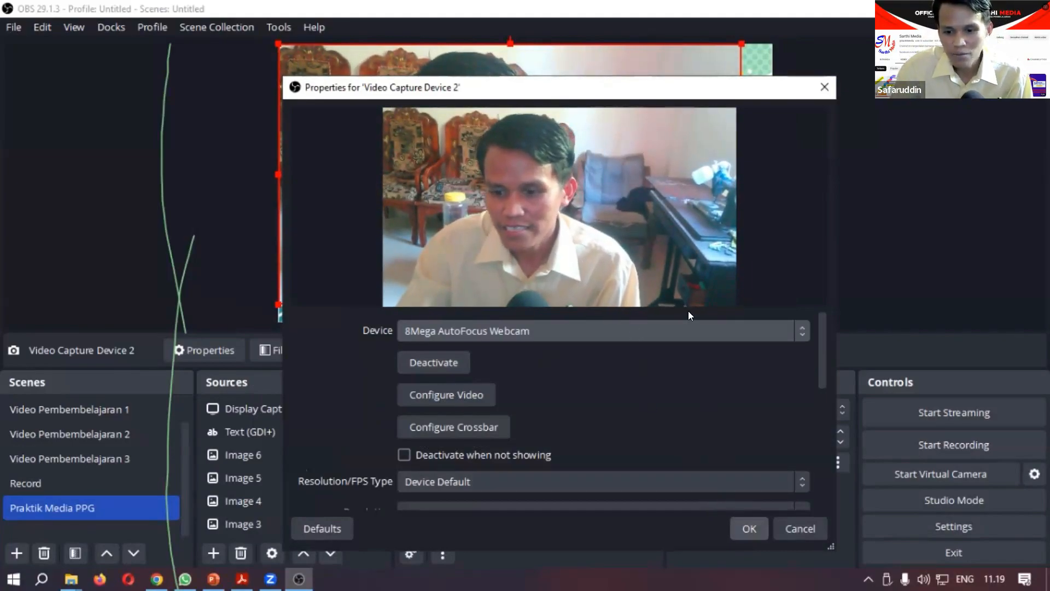
{"action": "left_click", "coordinate": [631, 335]}
{"action": "left_click", "coordinate": [617, 336]}
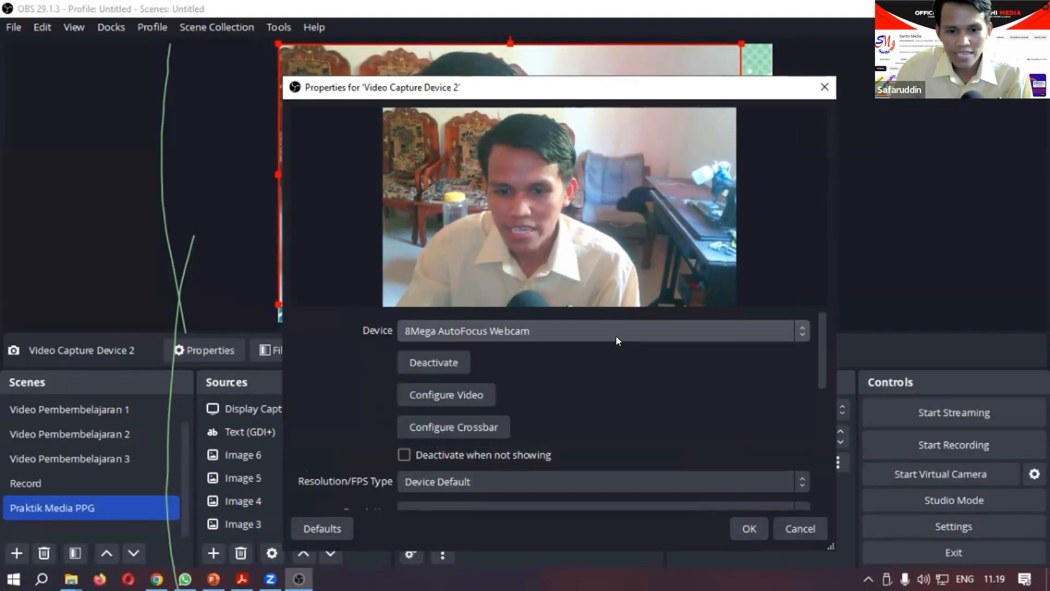
{"action": "left_click", "coordinate": [615, 334]}
{"action": "left_click", "coordinate": [578, 359]}
{"action": "left_click", "coordinate": [553, 338]}
{"action": "left_click", "coordinate": [532, 351]}
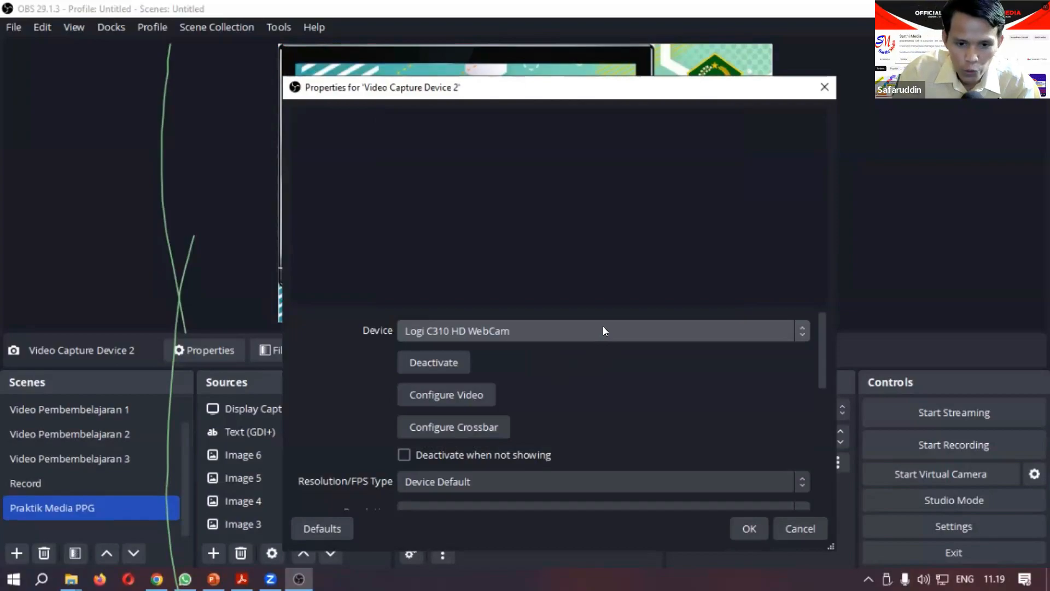
Step: Set the capture device to 8Mega AutoFocus Webcam and confirm the source's properties
{"action": "left_click", "coordinate": [517, 332]}
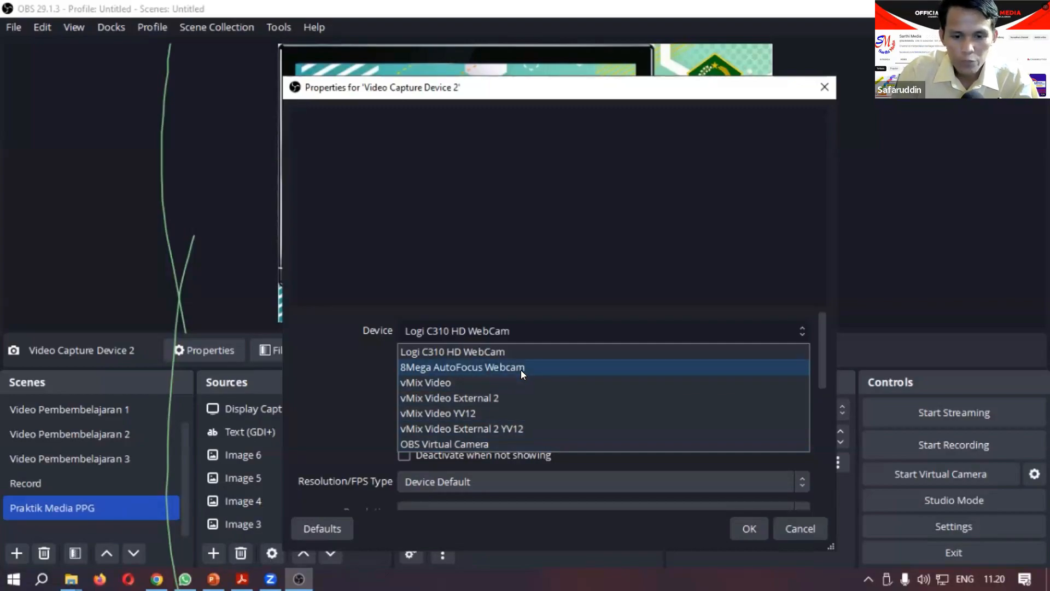
{"action": "left_click", "coordinate": [458, 363]}
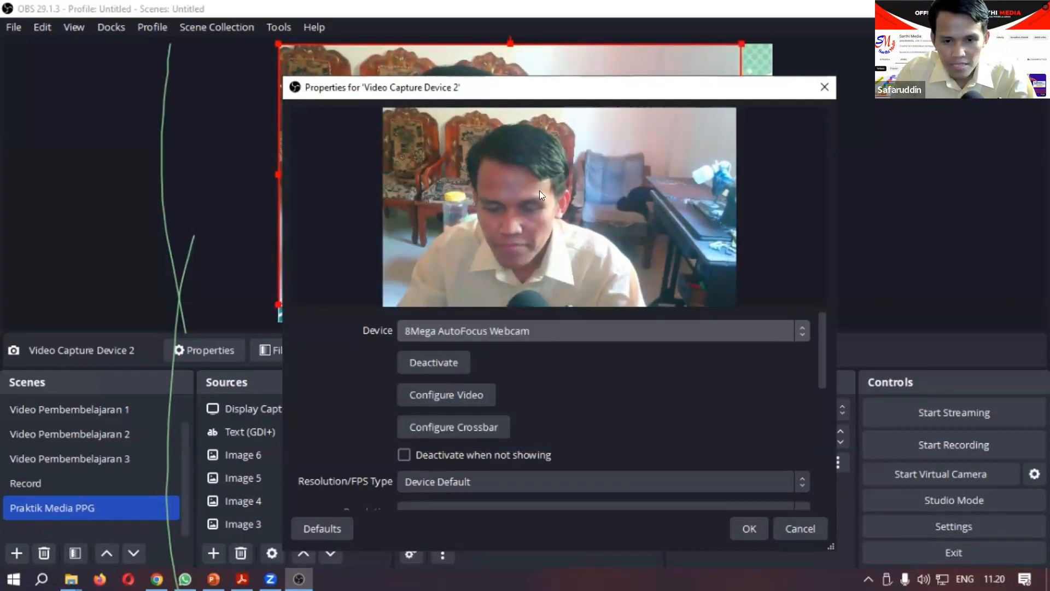
{"action": "left_click", "coordinate": [747, 526]}
Step: Try moving the webcam picture to about 29 px from the canvas's left and 106 px from its top, and undo the move
{"action": "left_click_drag", "start_coordinate": [284, 90], "coordinate": [295, 130]}
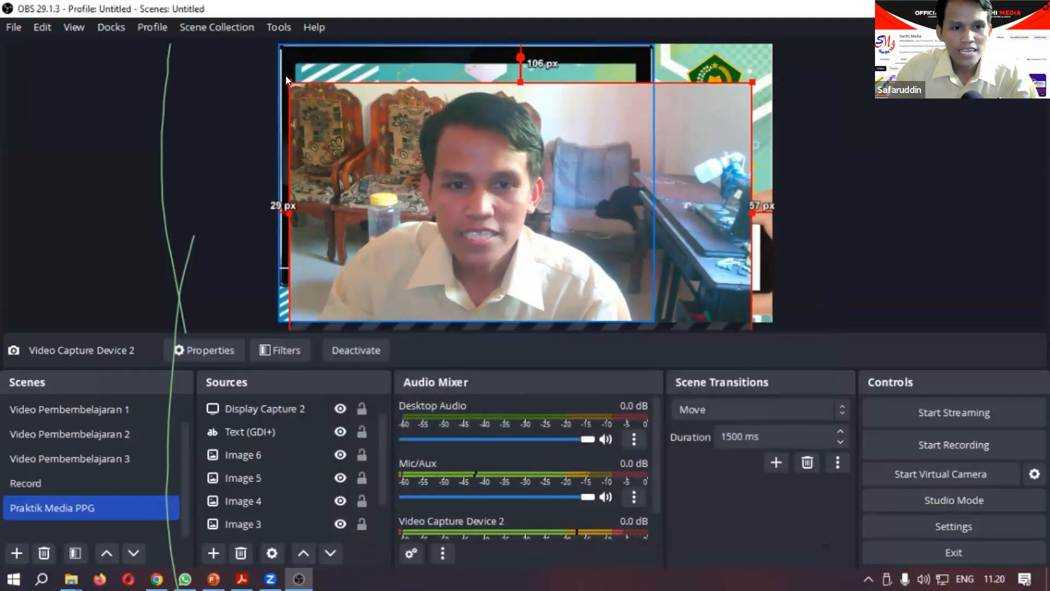
{"action": "left_click", "coordinate": [286, 76]}
{"action": "left_click", "coordinate": [311, 124]}
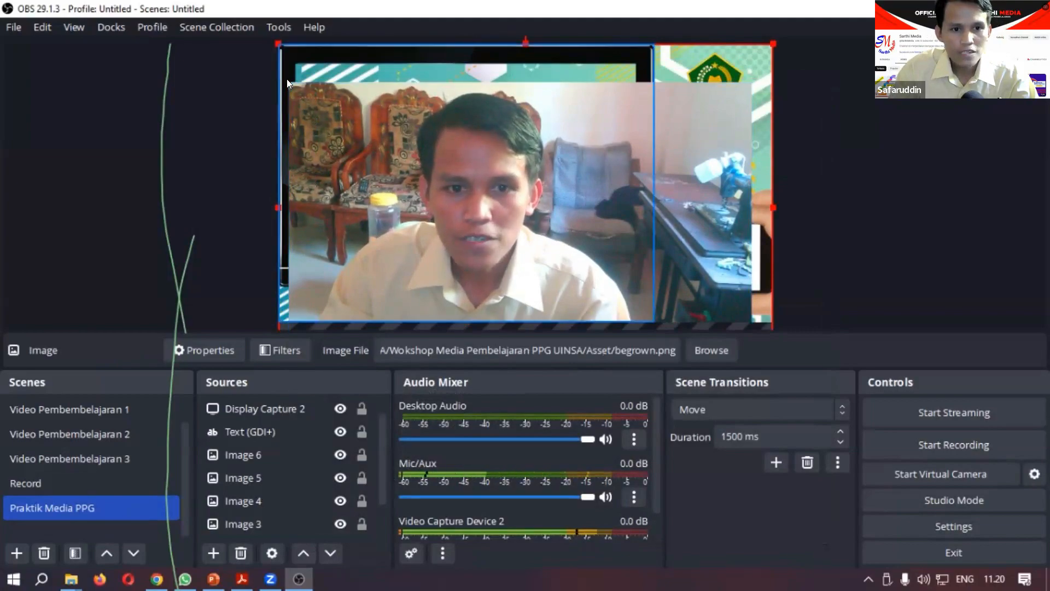
{"action": "left_click", "coordinate": [286, 79]}
{"action": "left_click_drag", "start_coordinate": [295, 112], "coordinate": [371, 148]}
{"action": "key", "text": "ctrl+z"}
{"action": "left_click", "coordinate": [372, 151]}
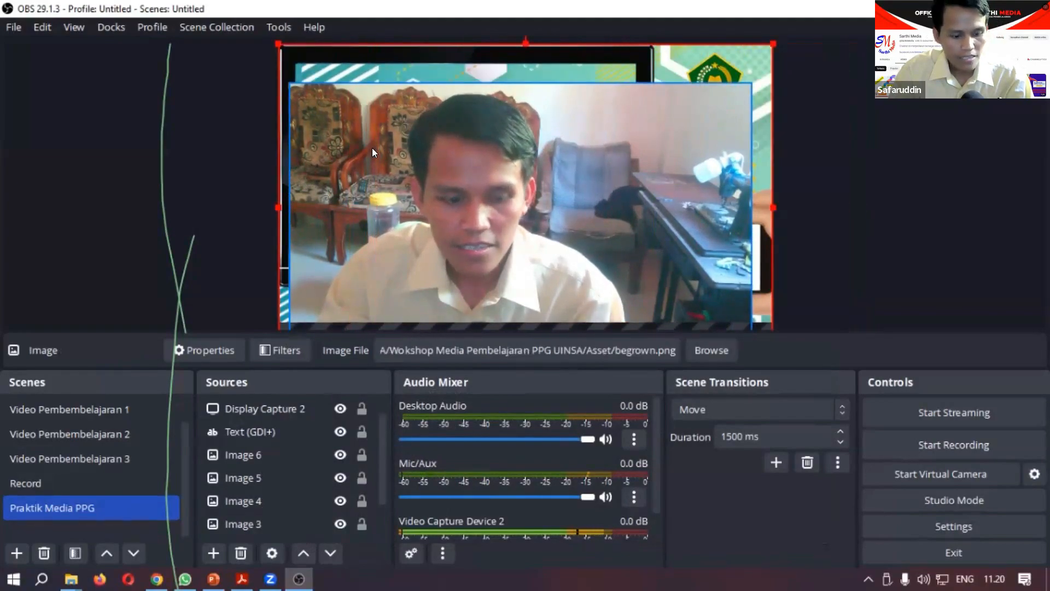
{"action": "key", "text": "ctrl+z"}
Step: Shrink the webcam picture and fit it onto the phone's screen, about 1004 px from the canvas's left and 496 px from its top
{"action": "left_click", "coordinate": [252, 405]}
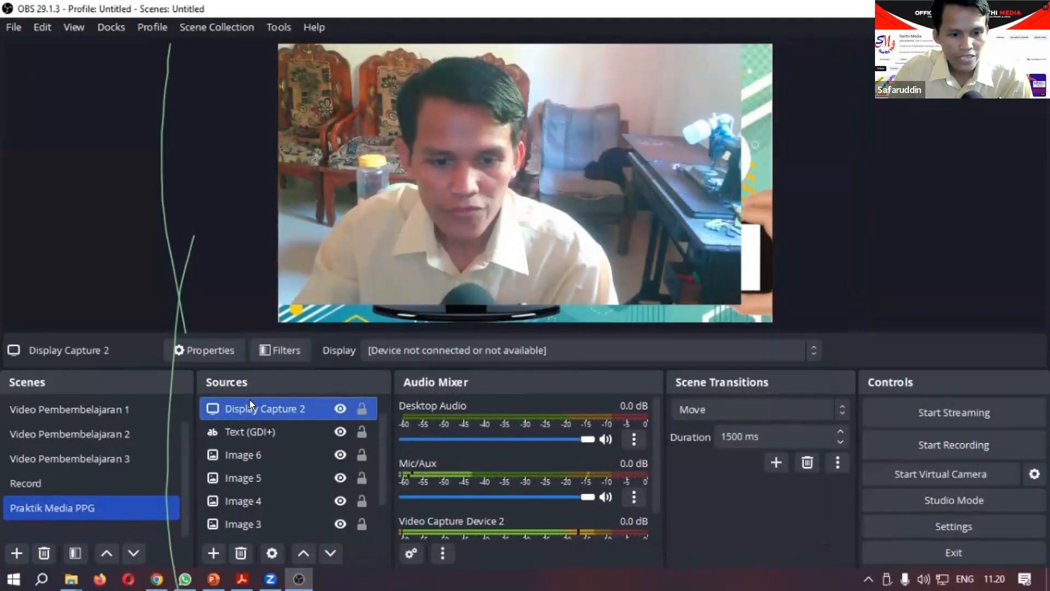
{"action": "left_click", "coordinate": [708, 221]}
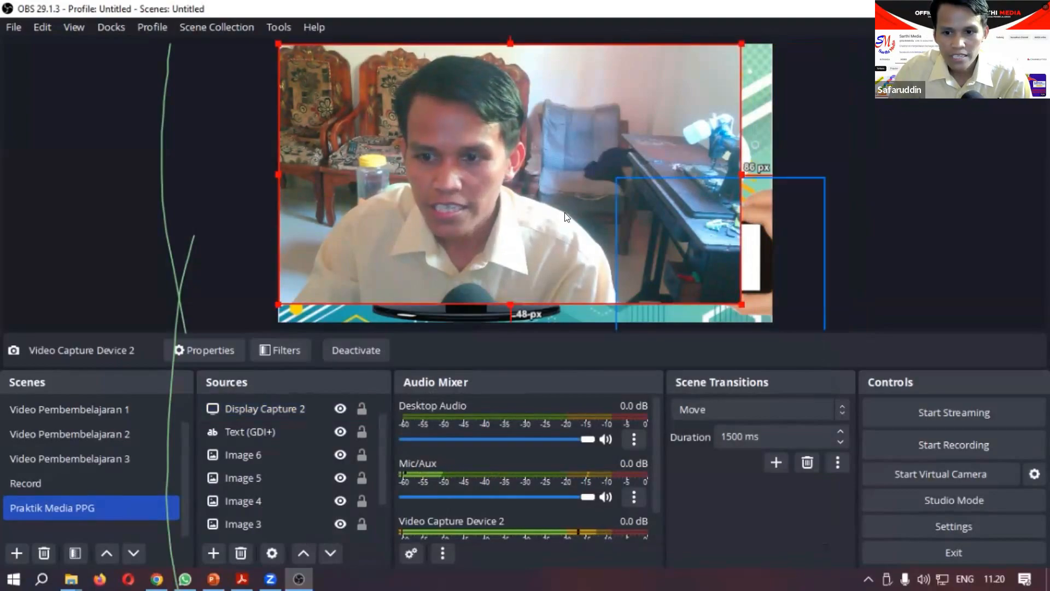
{"action": "left_click_drag", "start_coordinate": [737, 301], "coordinate": [482, 158]}
{"action": "left_click_drag", "start_coordinate": [429, 119], "coordinate": [692, 253]}
{"action": "left_click_drag", "start_coordinate": [539, 176], "coordinate": [686, 243]}
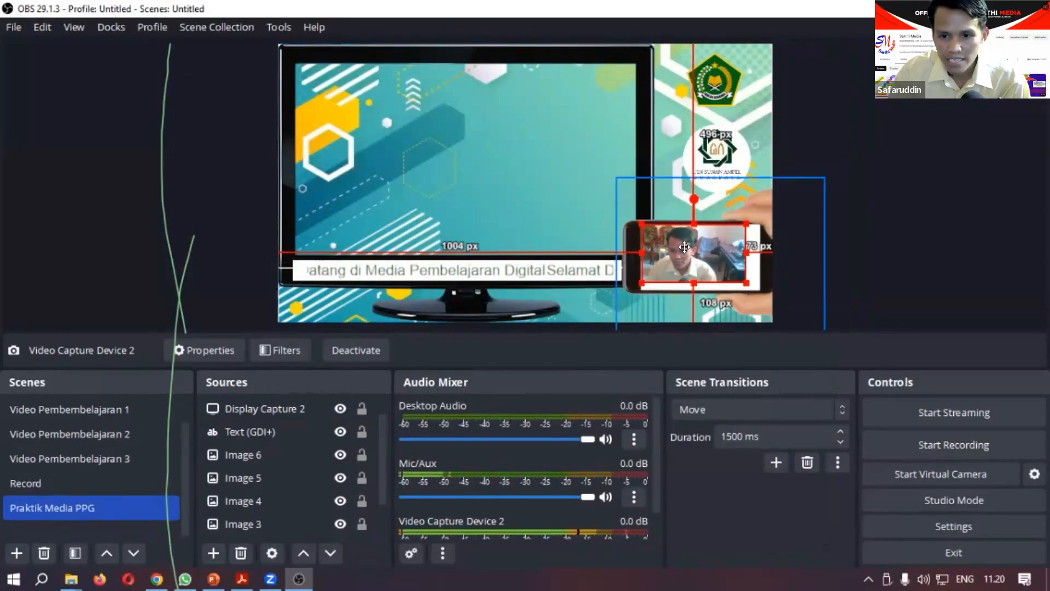
{"action": "left_click_drag", "start_coordinate": [744, 281], "coordinate": [758, 289]}
{"action": "left_click", "coordinate": [891, 264]}
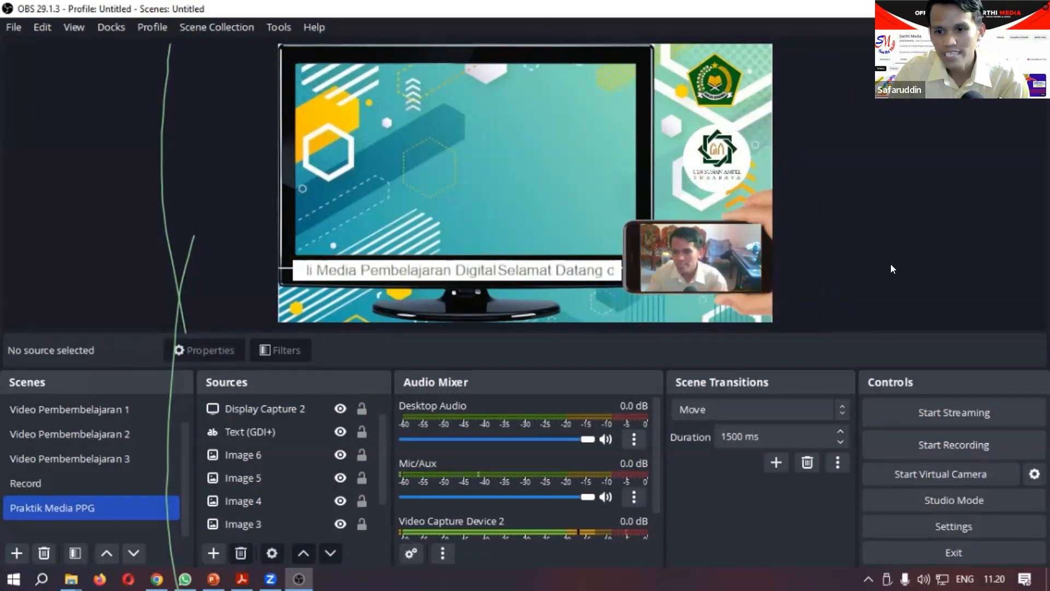
Step: Crop both sides of the webcam picture on the phone, to about 1041 px from the canvas's left and 120 px from its right
{"action": "left_click", "coordinate": [730, 257]}
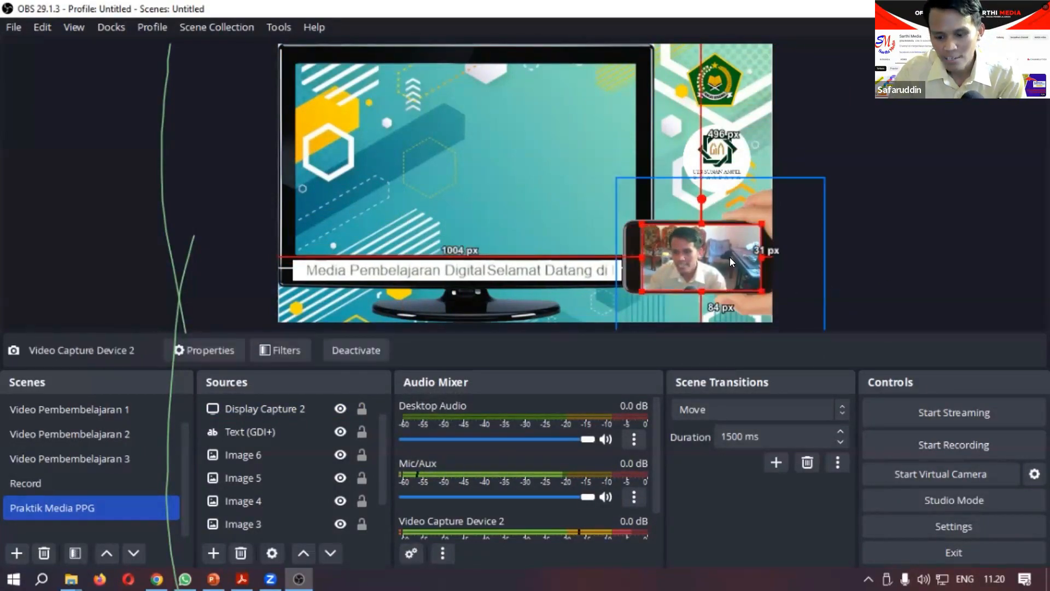
{"action": "left_click", "coordinate": [913, 247]}
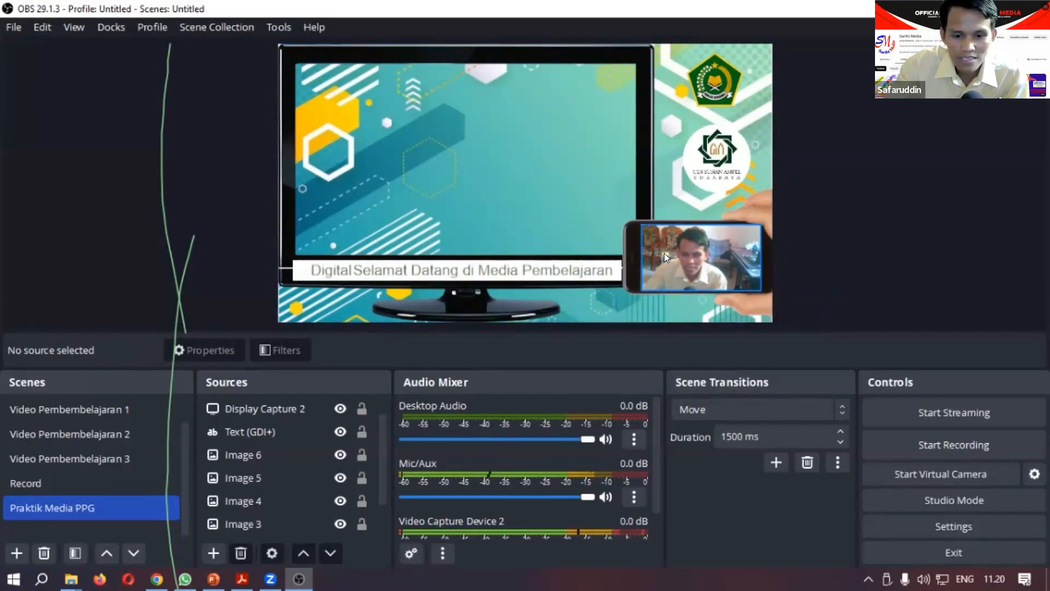
{"action": "left_click", "coordinate": [714, 265]}
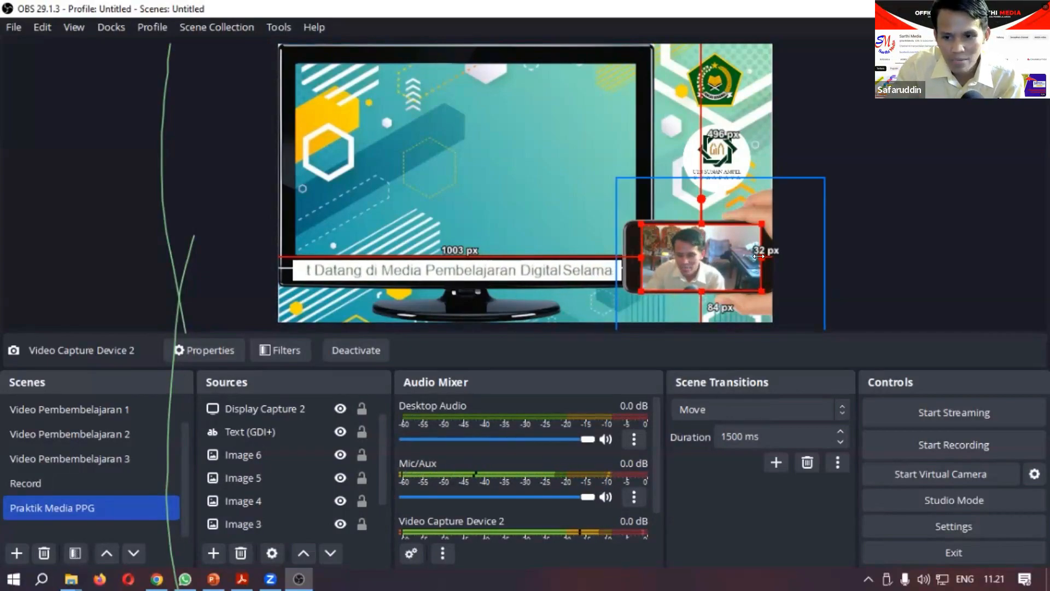
{"action": "left_click_drag", "start_coordinate": [747, 255], "coordinate": [721, 260]}
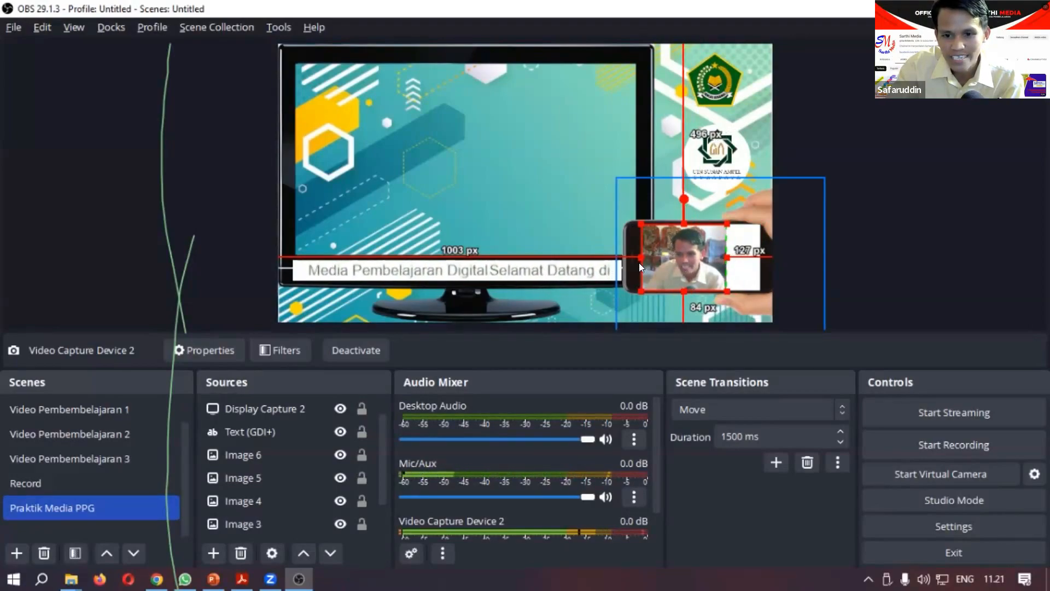
{"action": "left_click_drag", "start_coordinate": [638, 255], "coordinate": [691, 257]}
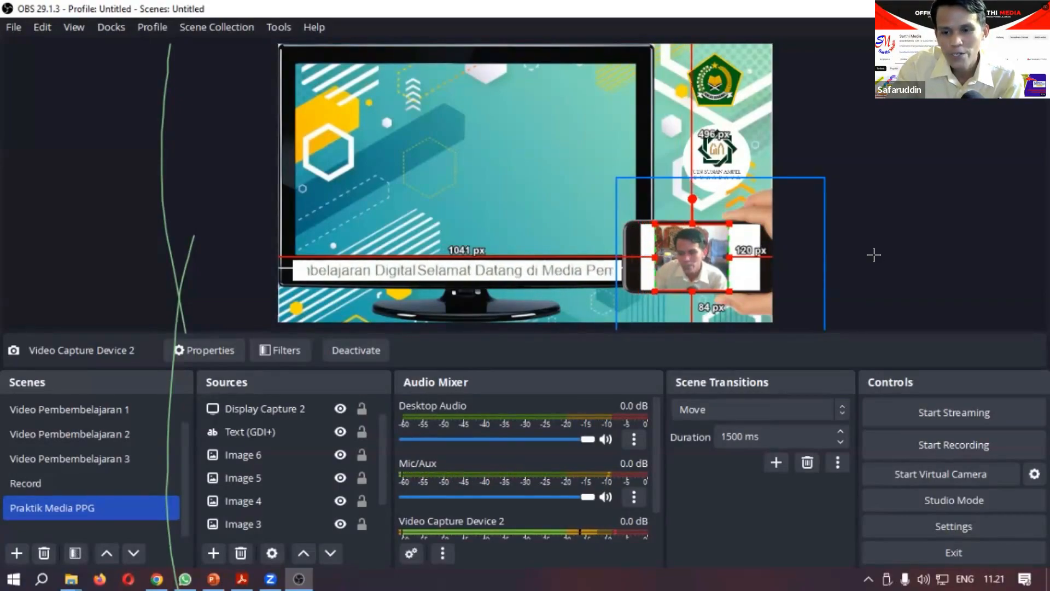
{"action": "left_click", "coordinate": [878, 257]}
Step: Centre the cropped webcam picture on the phone's screen, about 1050 px from the canvas's left and 111 px from its right
{"action": "left_click", "coordinate": [688, 258]}
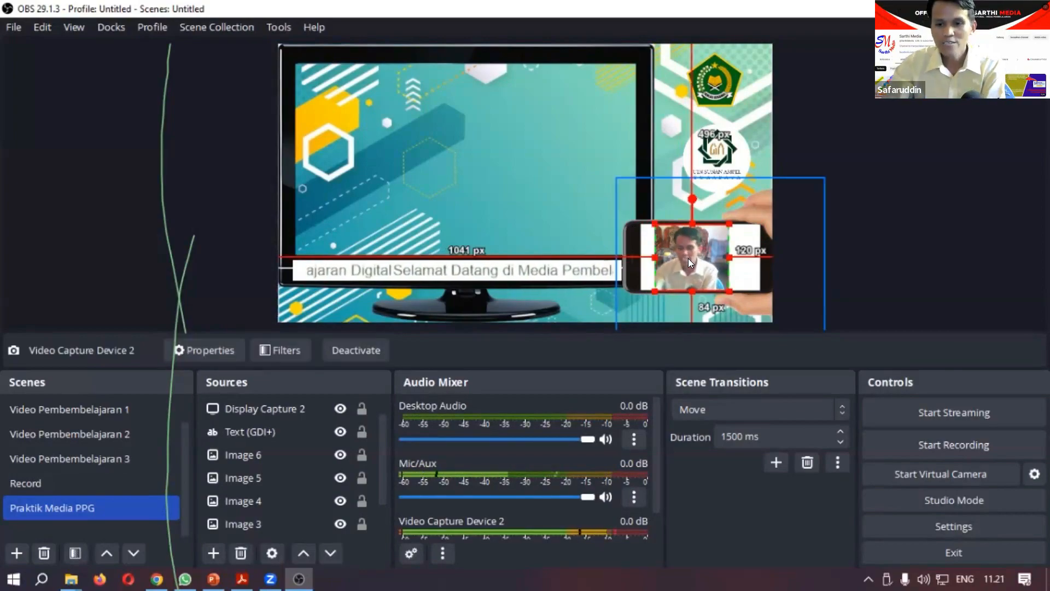
{"action": "left_click_drag", "start_coordinate": [688, 258], "coordinate": [693, 258]}
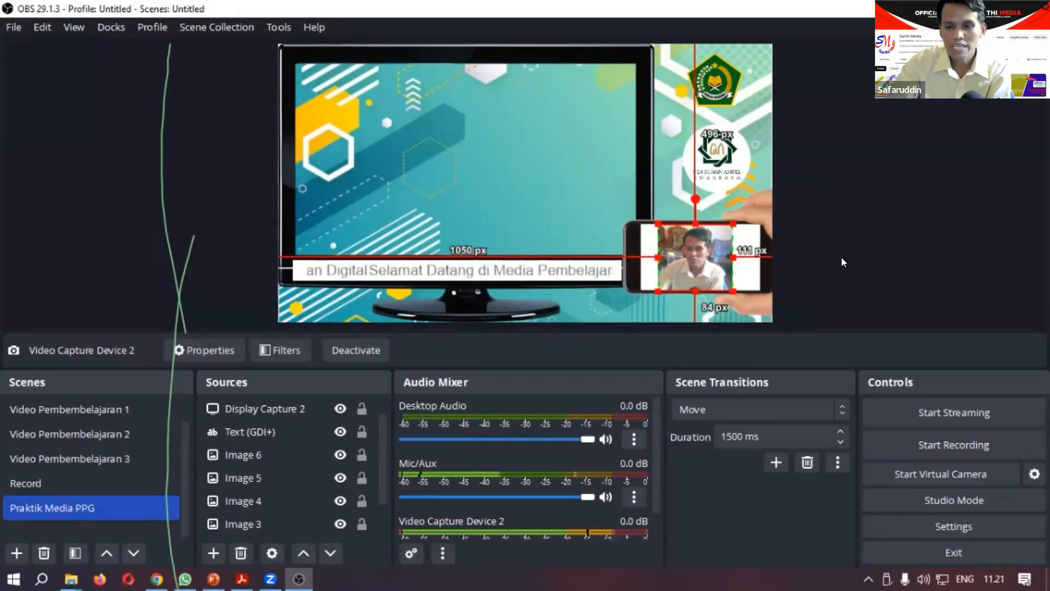
{"action": "left_click", "coordinate": [842, 257]}
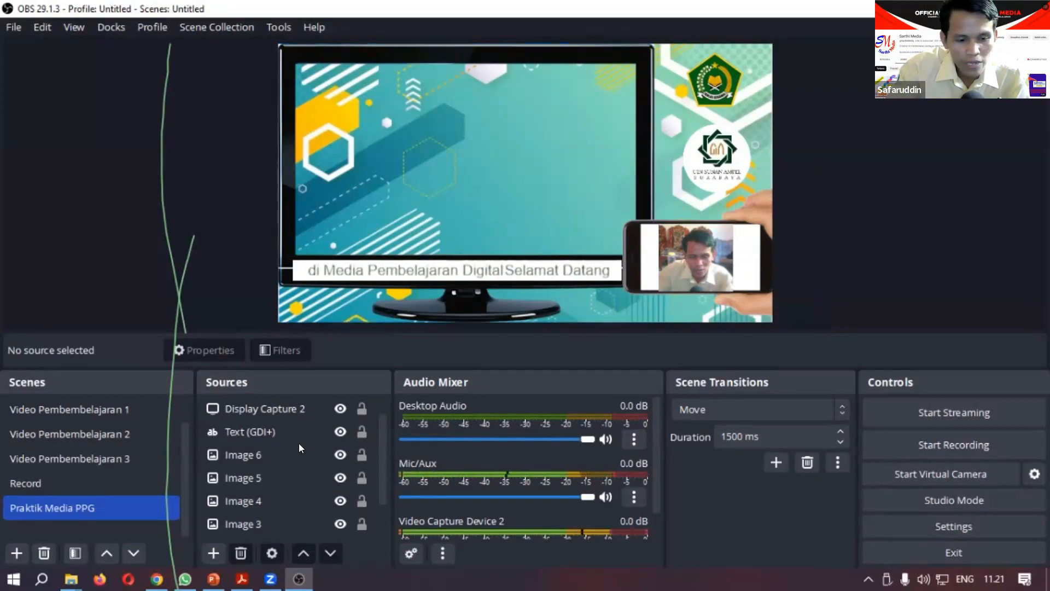
Step: Switch to the Media Pembelajaran Digital presentation in PowerPoint
{"action": "mouse_move", "coordinate": [213, 578]}
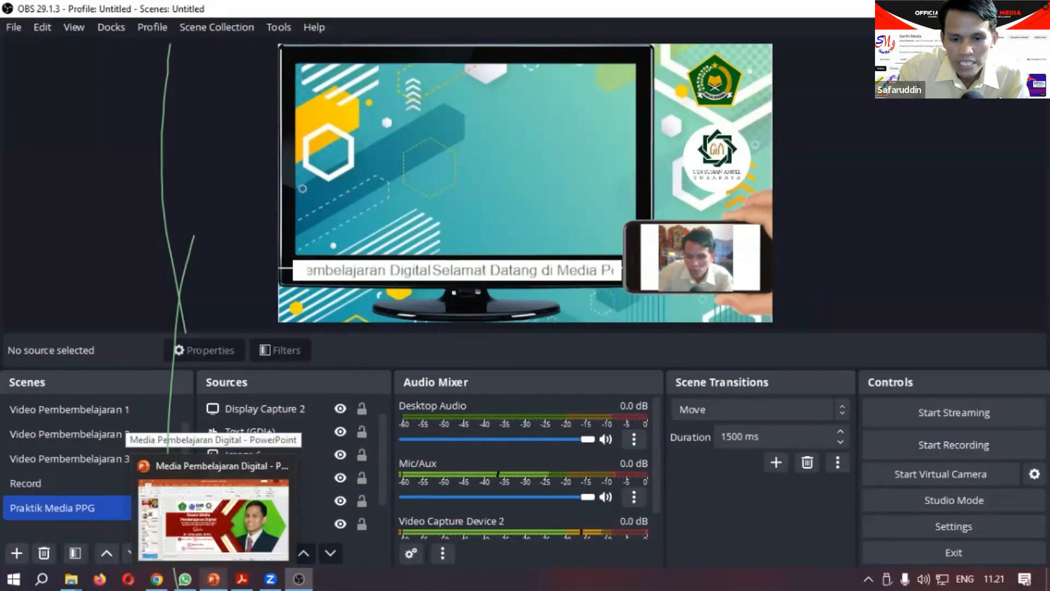
{"action": "left_click", "coordinate": [213, 517]}
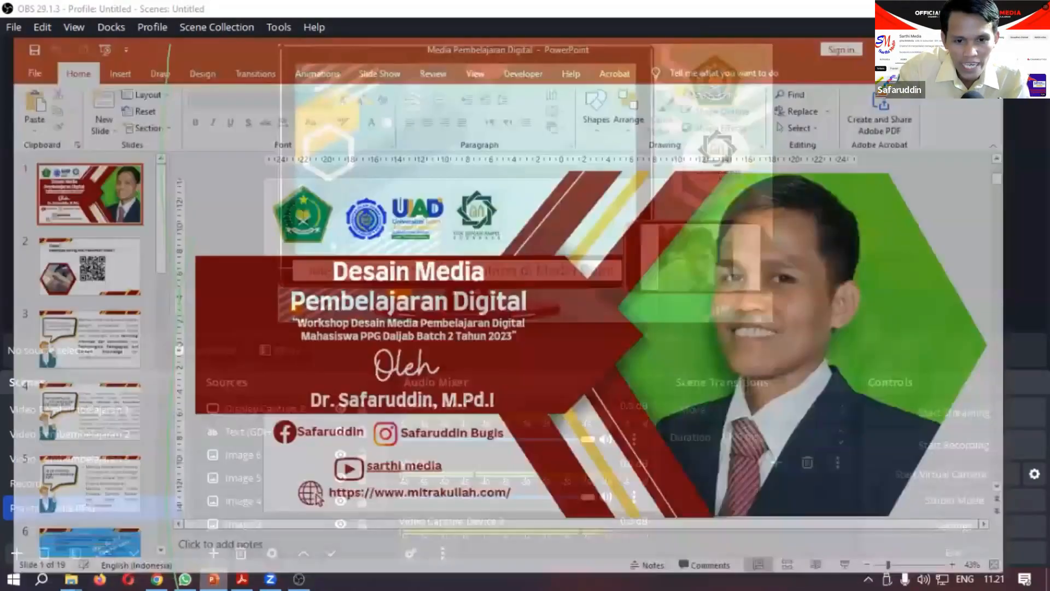